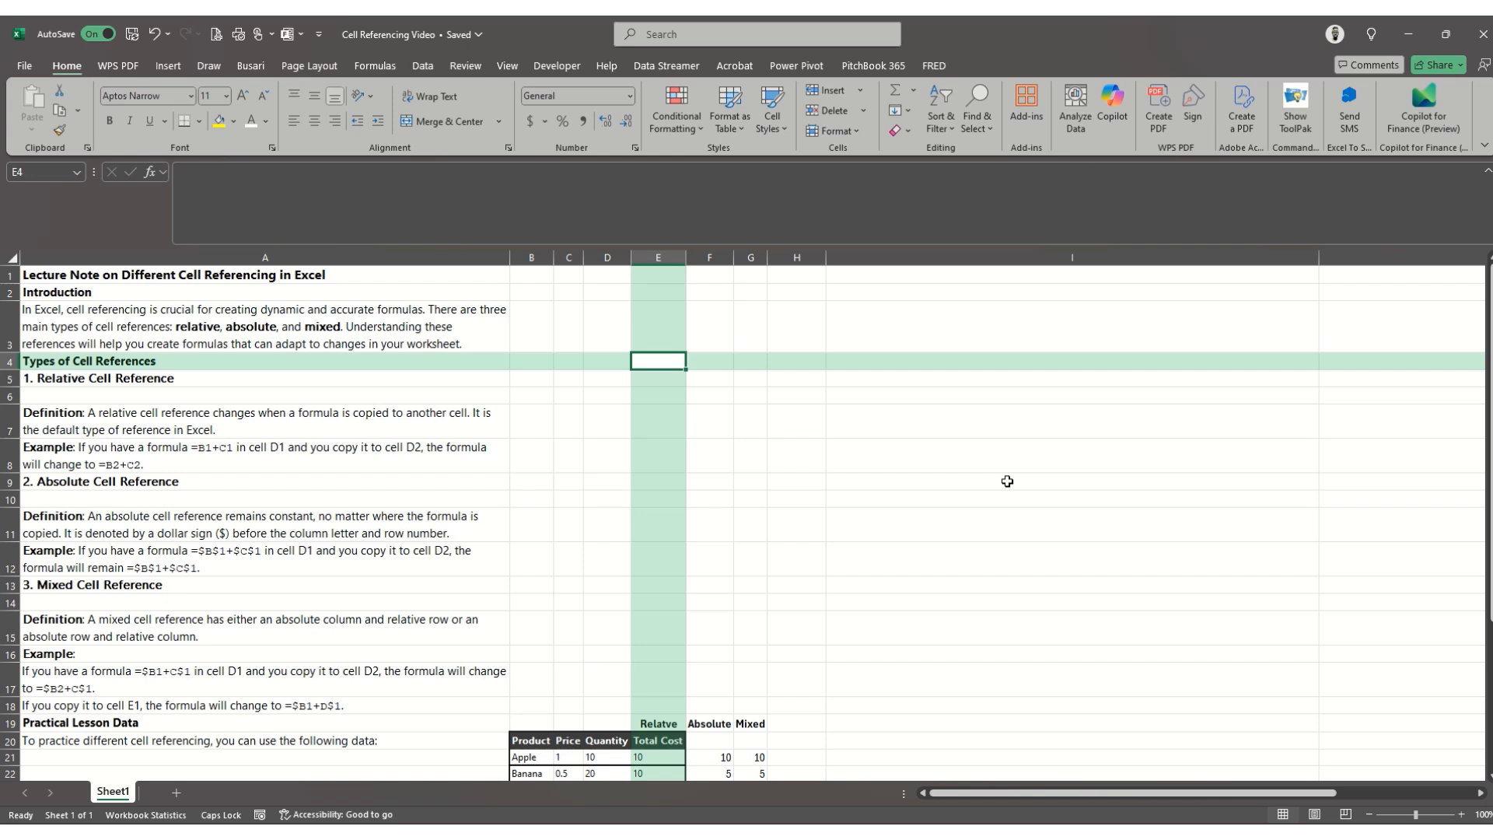
pyautogui.press('Up')
pyautogui.press('Up')
pyautogui.press('Up')
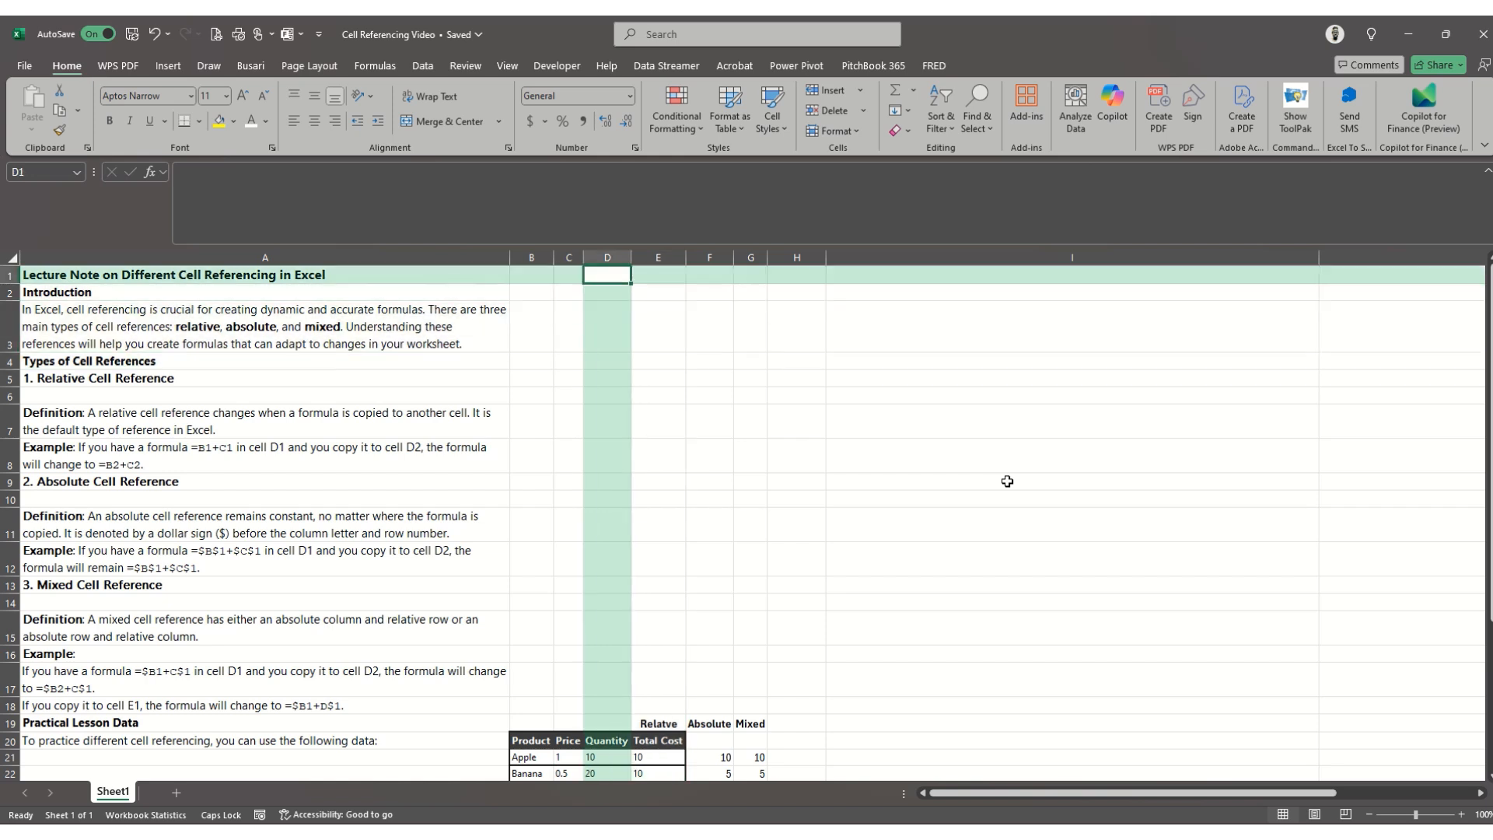
pyautogui.press('Left')
pyautogui.press('Left')
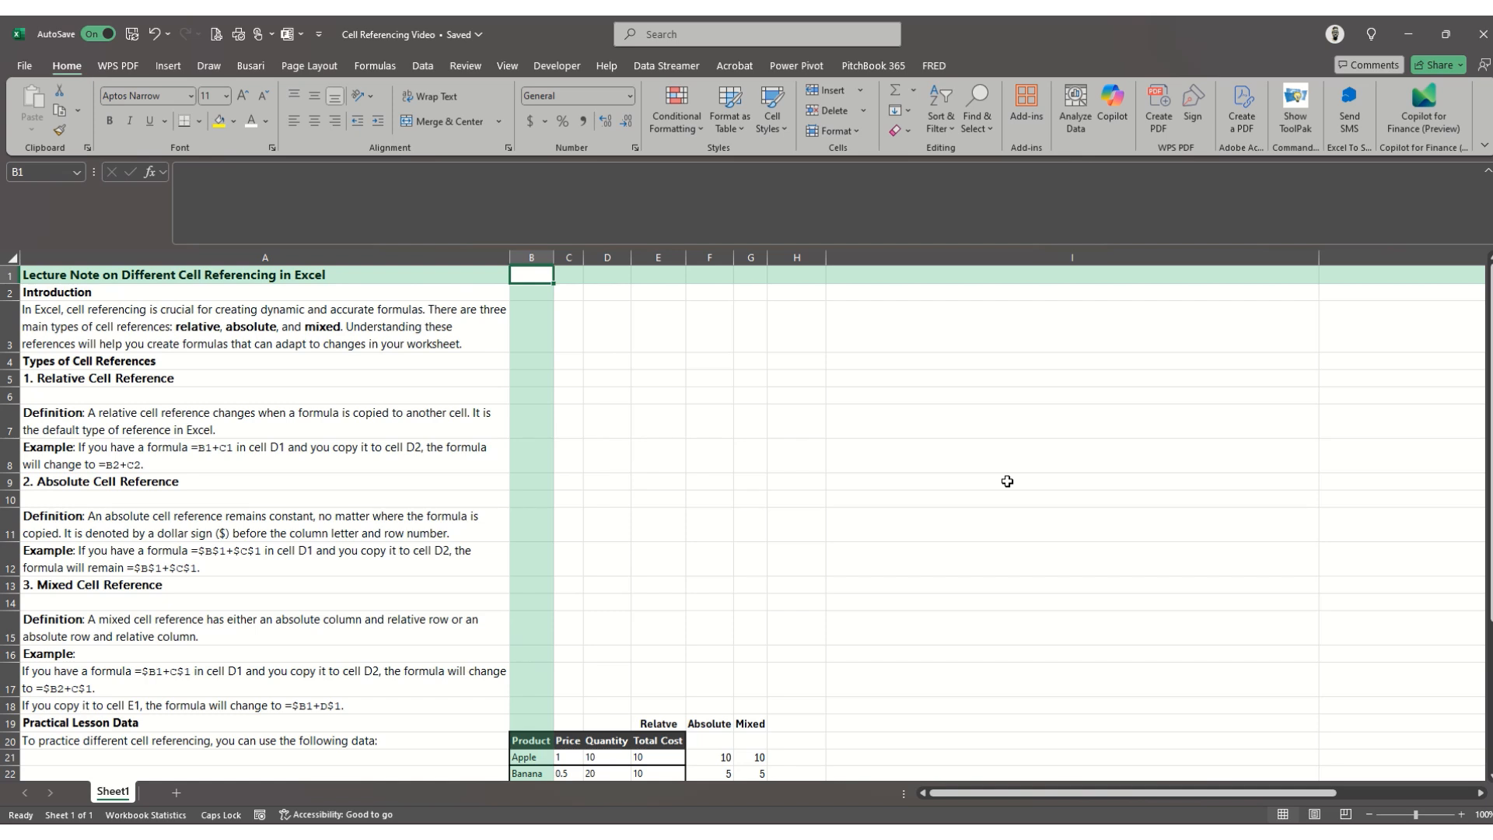
pyautogui.press('Down')
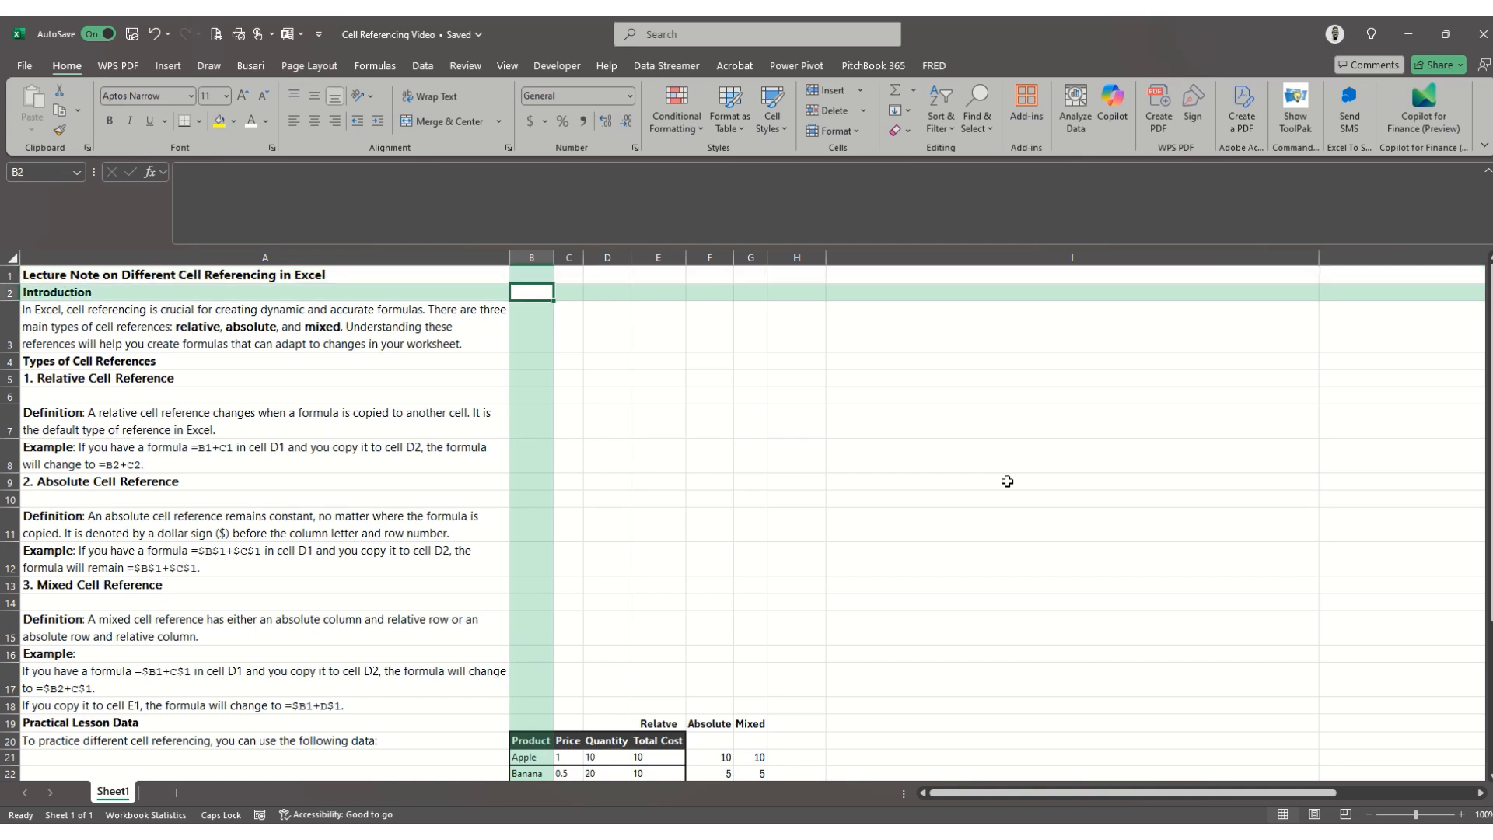
pyautogui.press('Right')
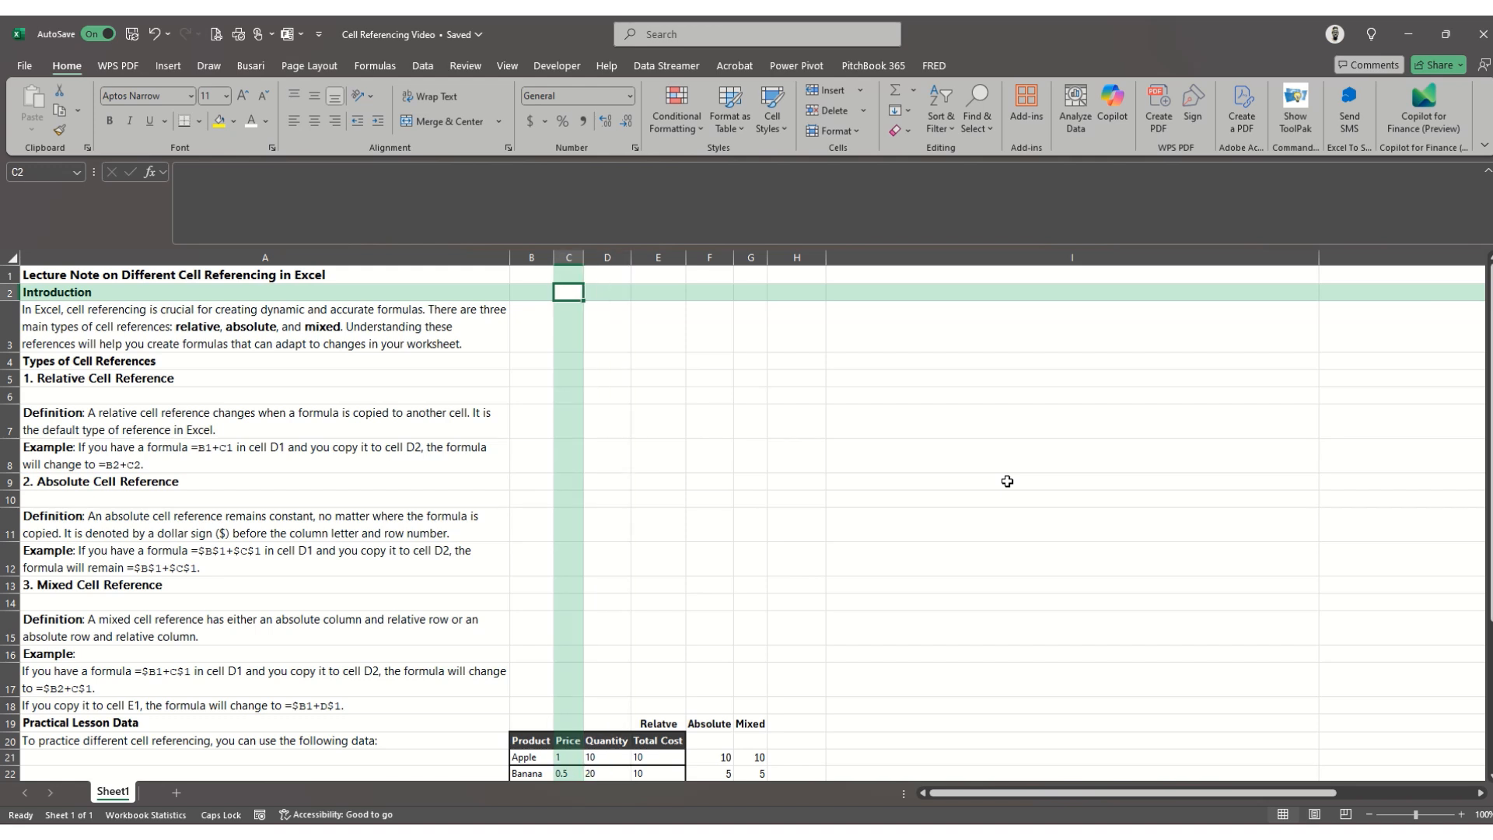
pyautogui.press('Down')
pyautogui.press('Right')
pyautogui.press('Right')
pyautogui.press('Right')
pyautogui.press('Right')
pyautogui.press('Right')
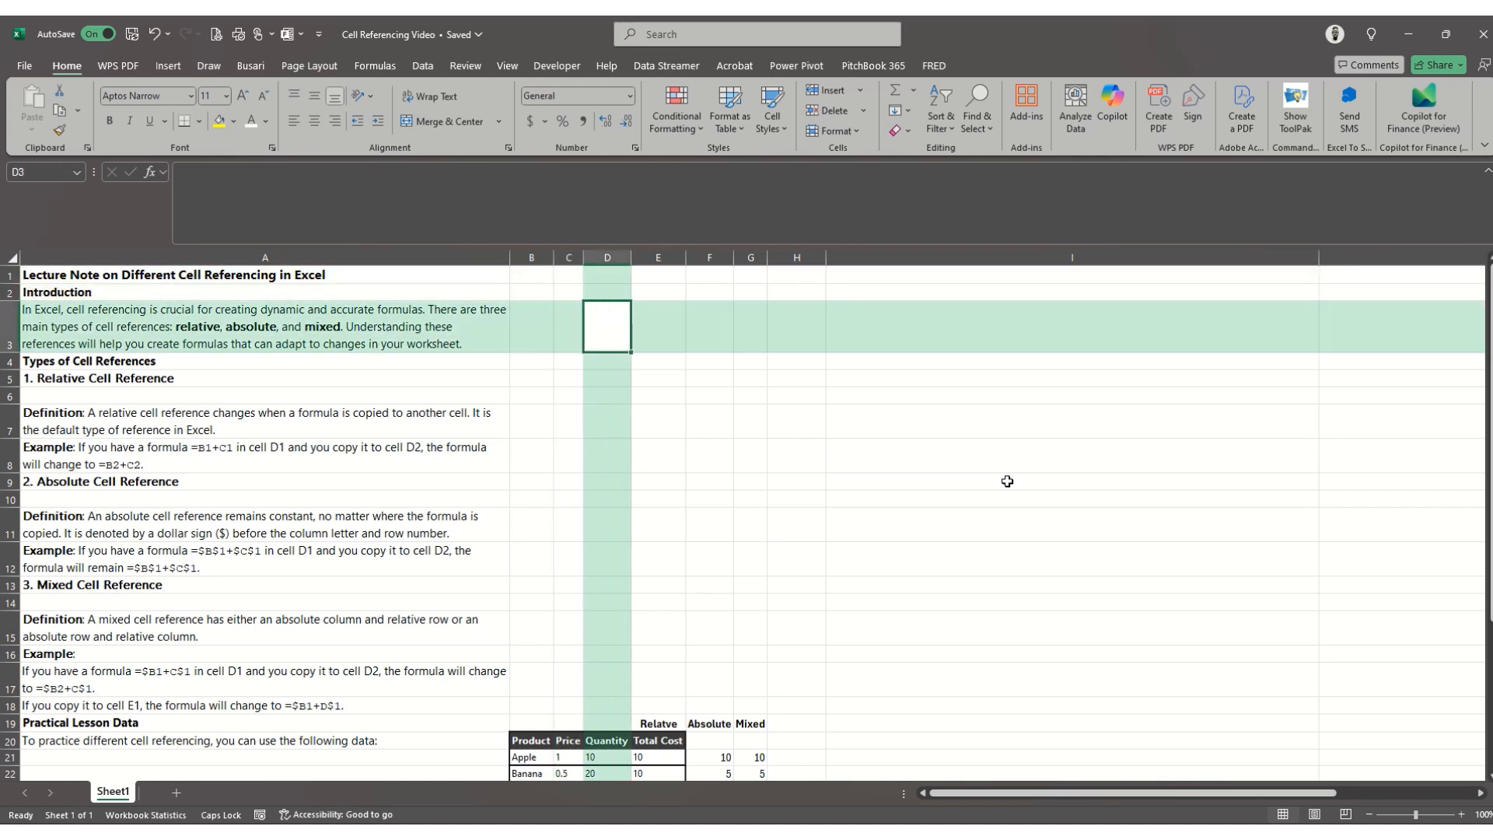
pyautogui.press('Left')
pyautogui.press('Left')
pyautogui.press('Left')
pyautogui.press('Left')
pyautogui.press('Left')
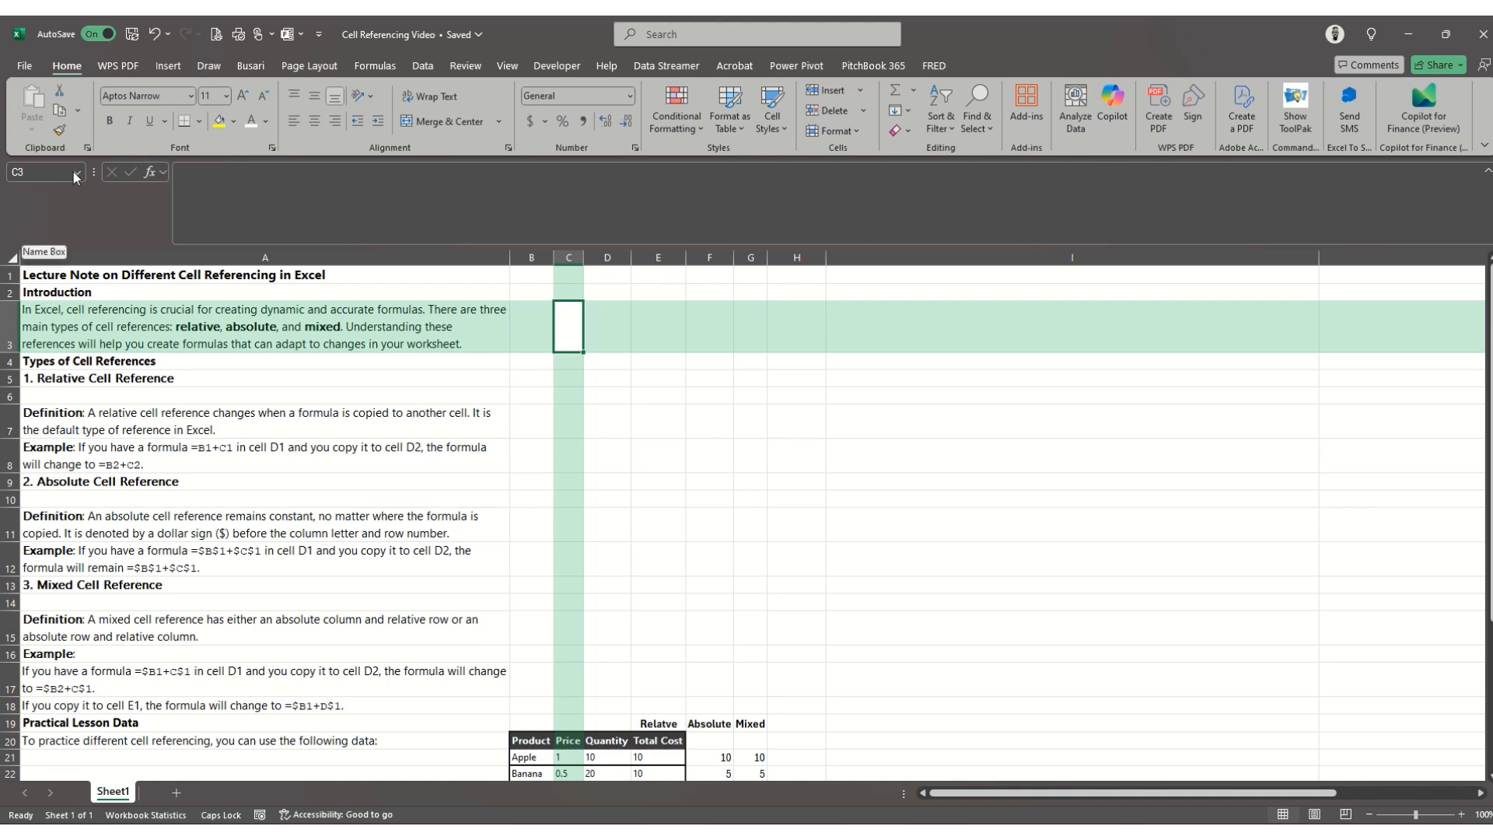
# - Highlight the whole of column C and the whole of row 2, and finish on cell B2
pyautogui.click(566, 255)
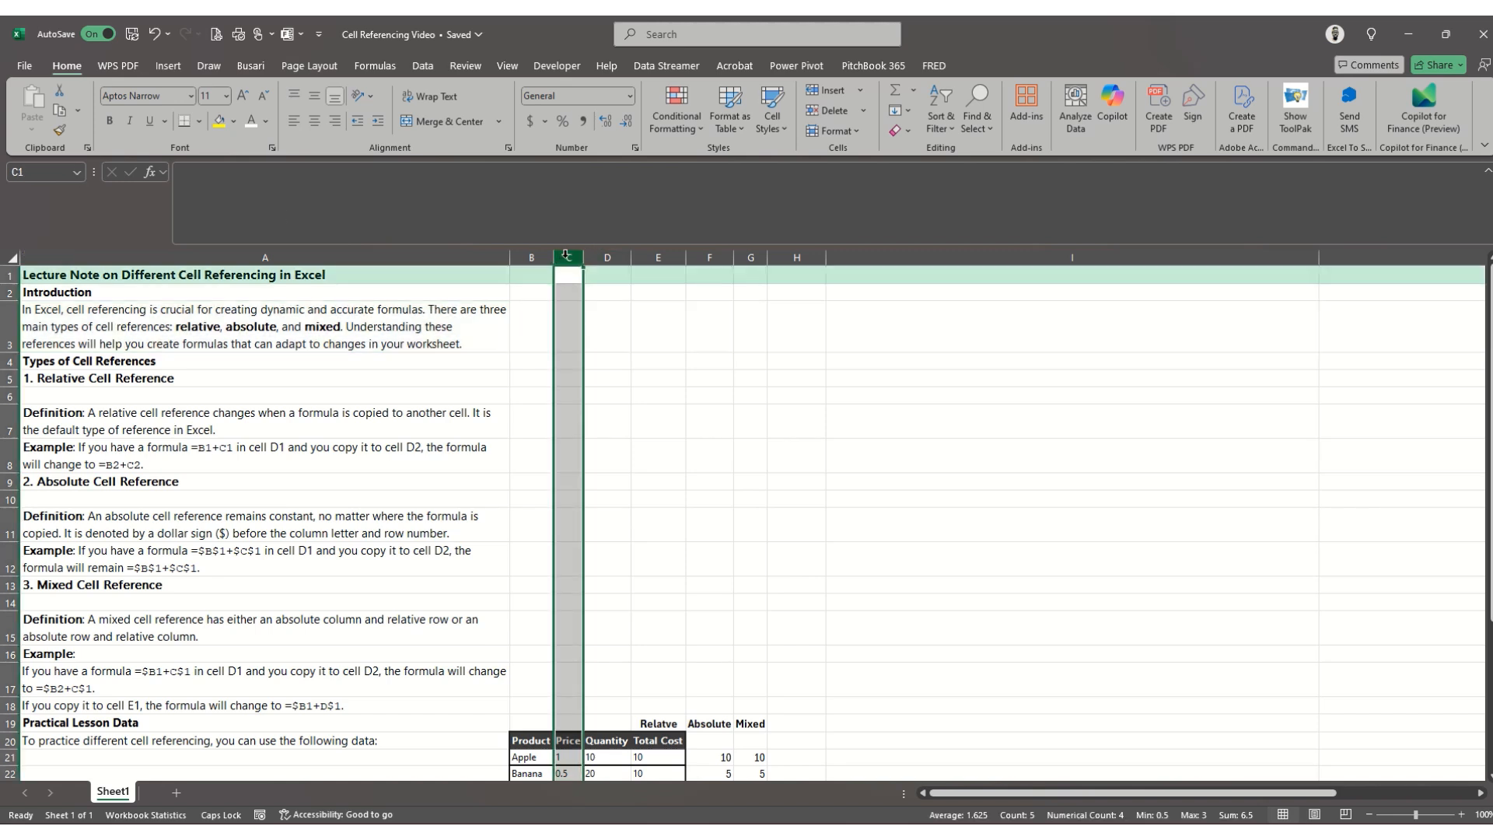
pyautogui.click(9, 292)
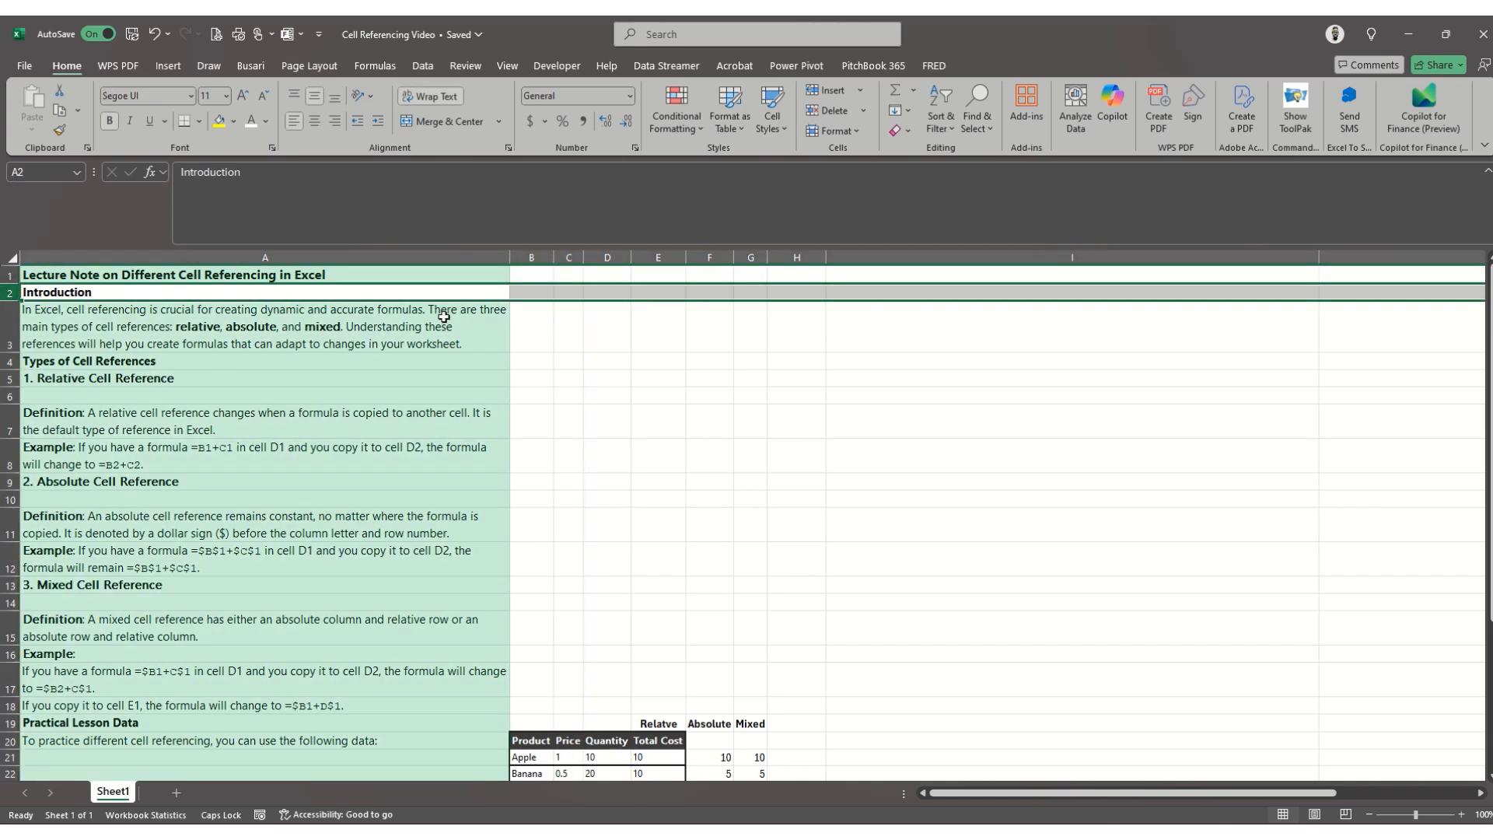
pyautogui.click(536, 291)
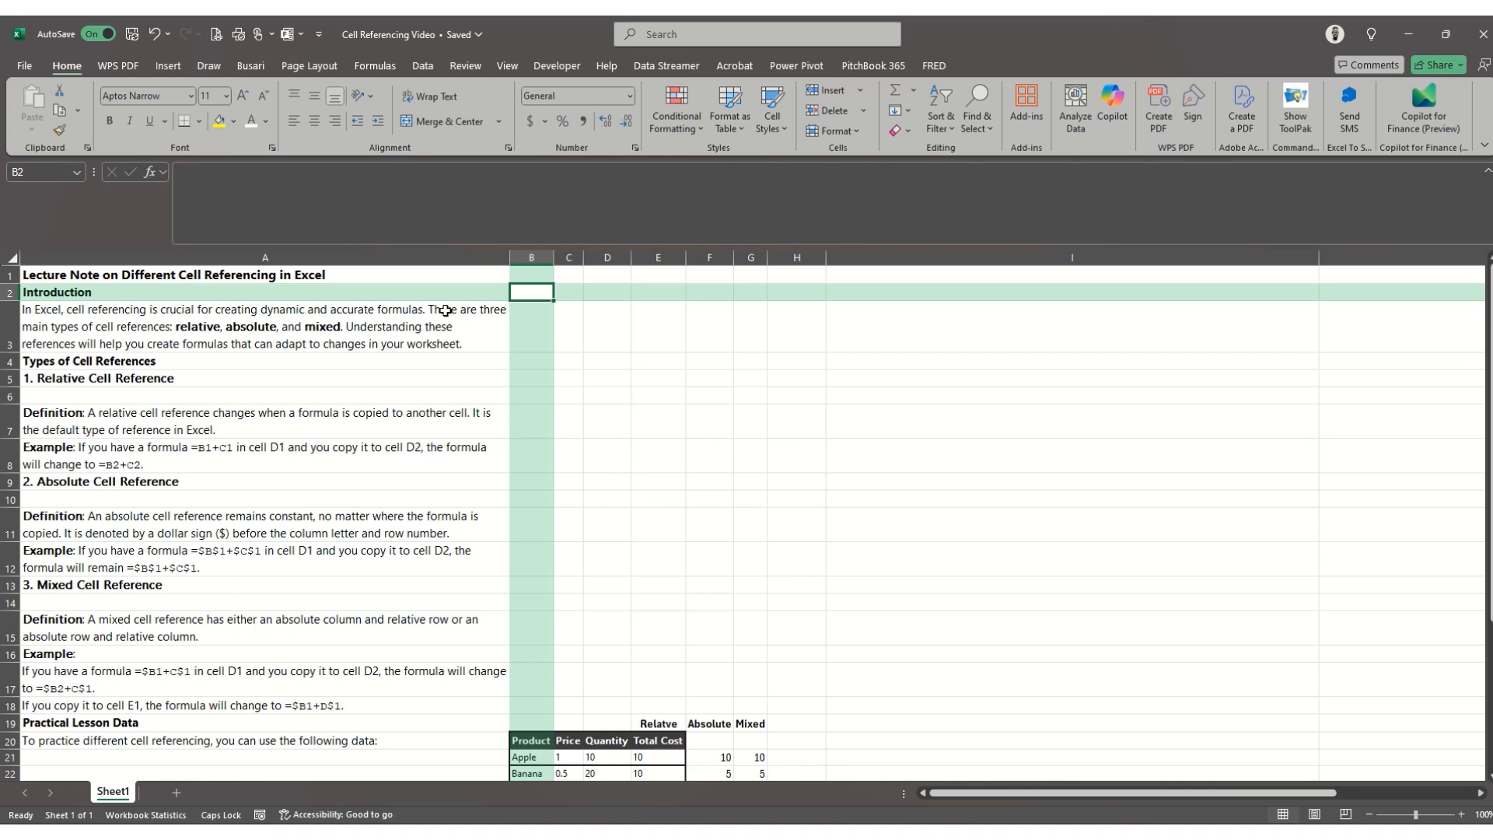
pyautogui.press('Right')
pyautogui.press('Down')
pyautogui.press('Down')
pyautogui.press('Up')
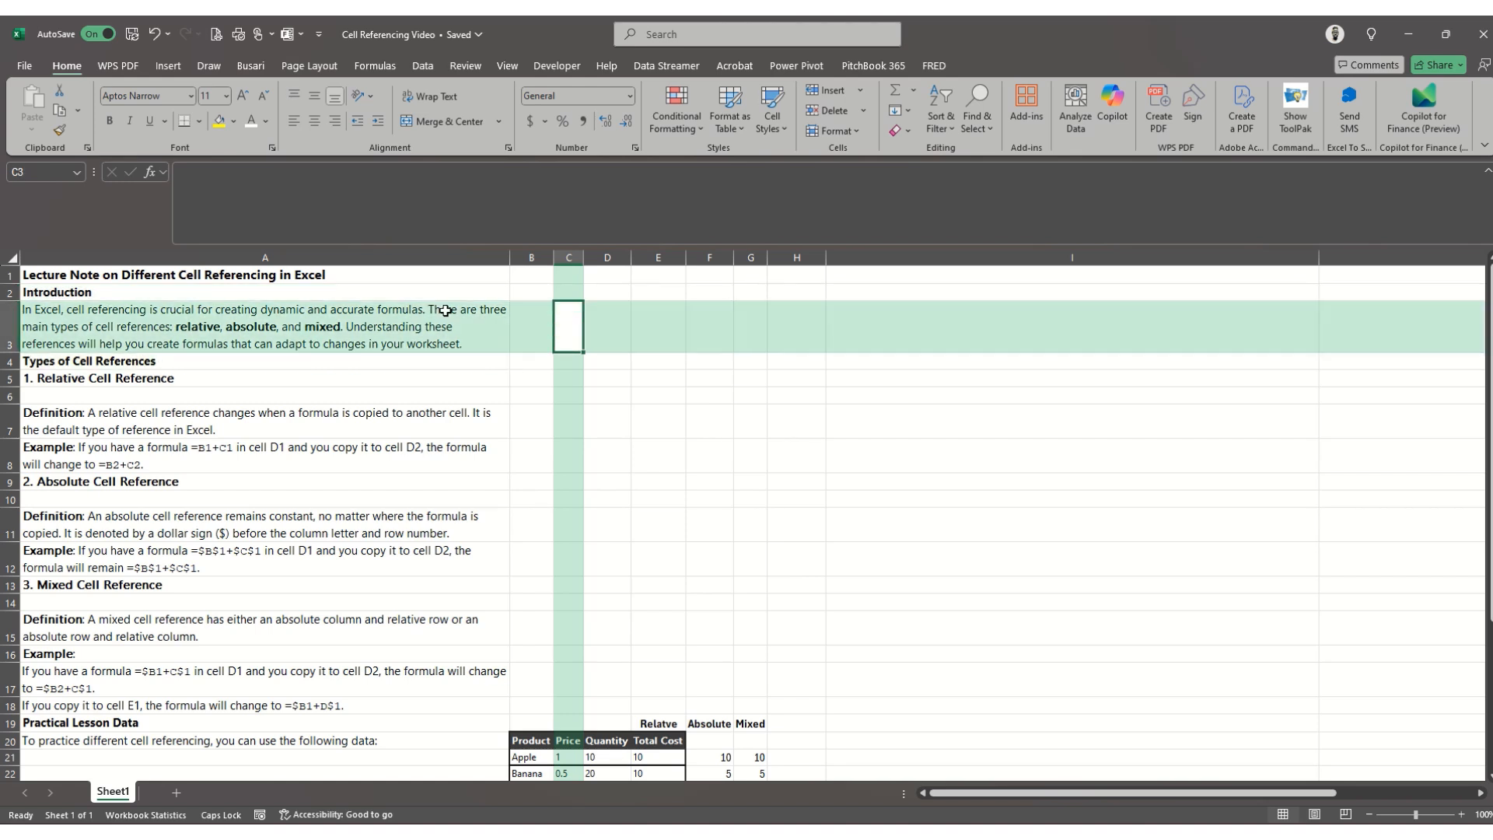
pyautogui.write('=')
pyautogui.press('Left')
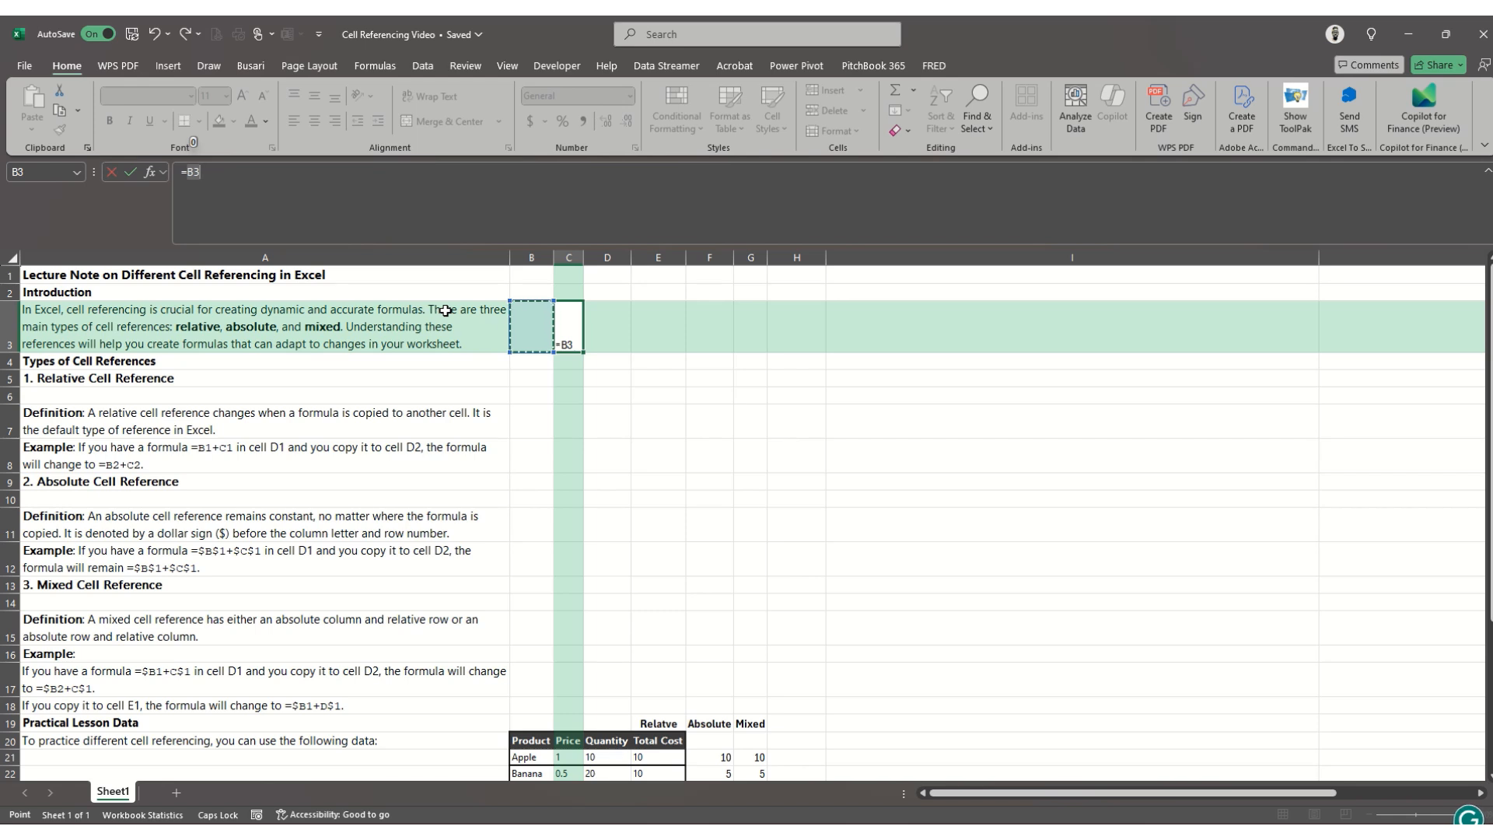
pyautogui.press('Escape')
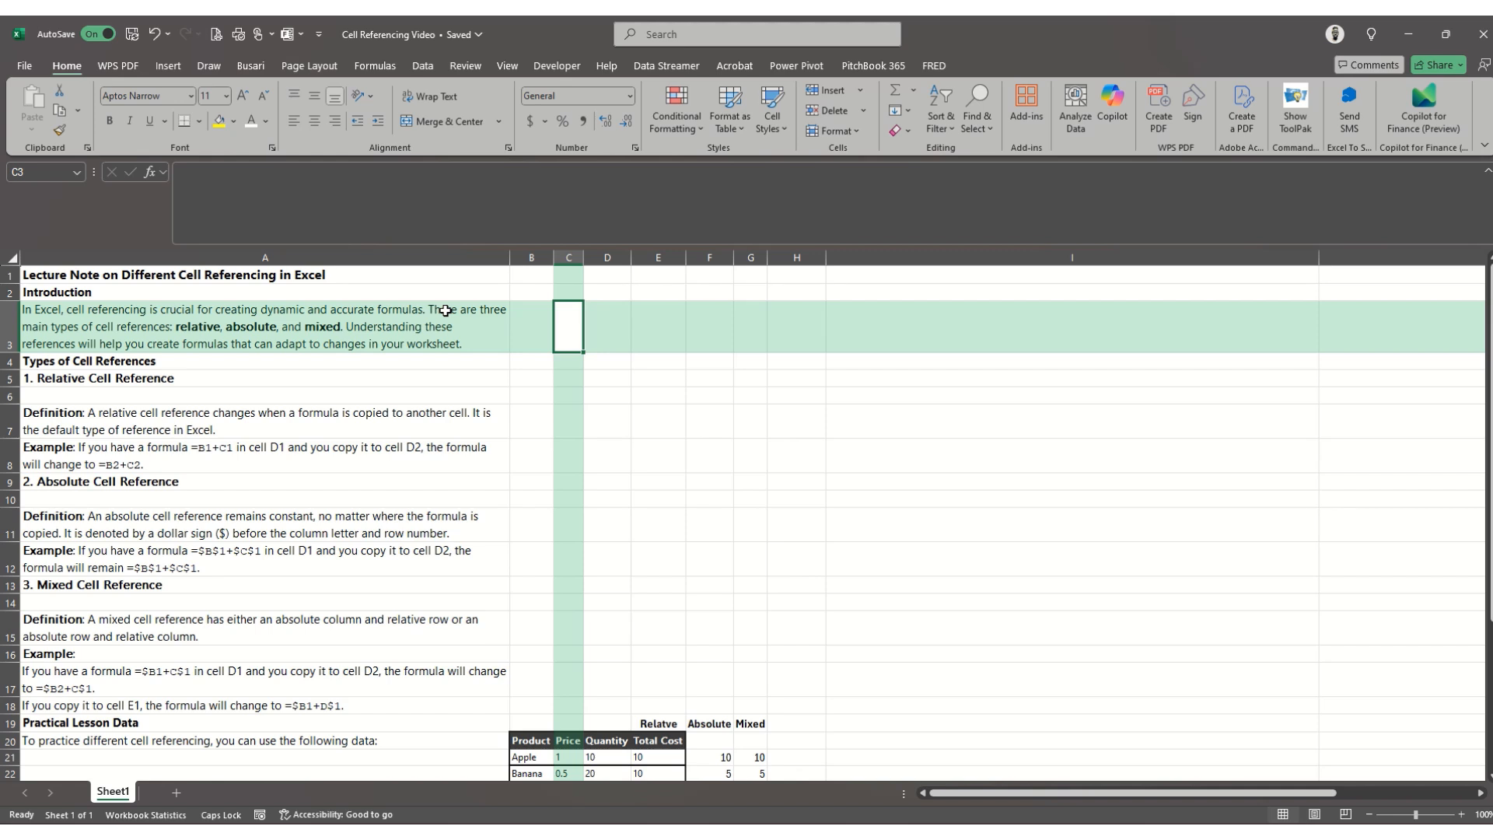
# - Examine the relative cell reference example in A8 of the lecture notes
pyautogui.press('Down')
pyautogui.press('Down')
pyautogui.press('Down')
pyautogui.press('Down')
pyautogui.press('Down')
pyautogui.press('Down')
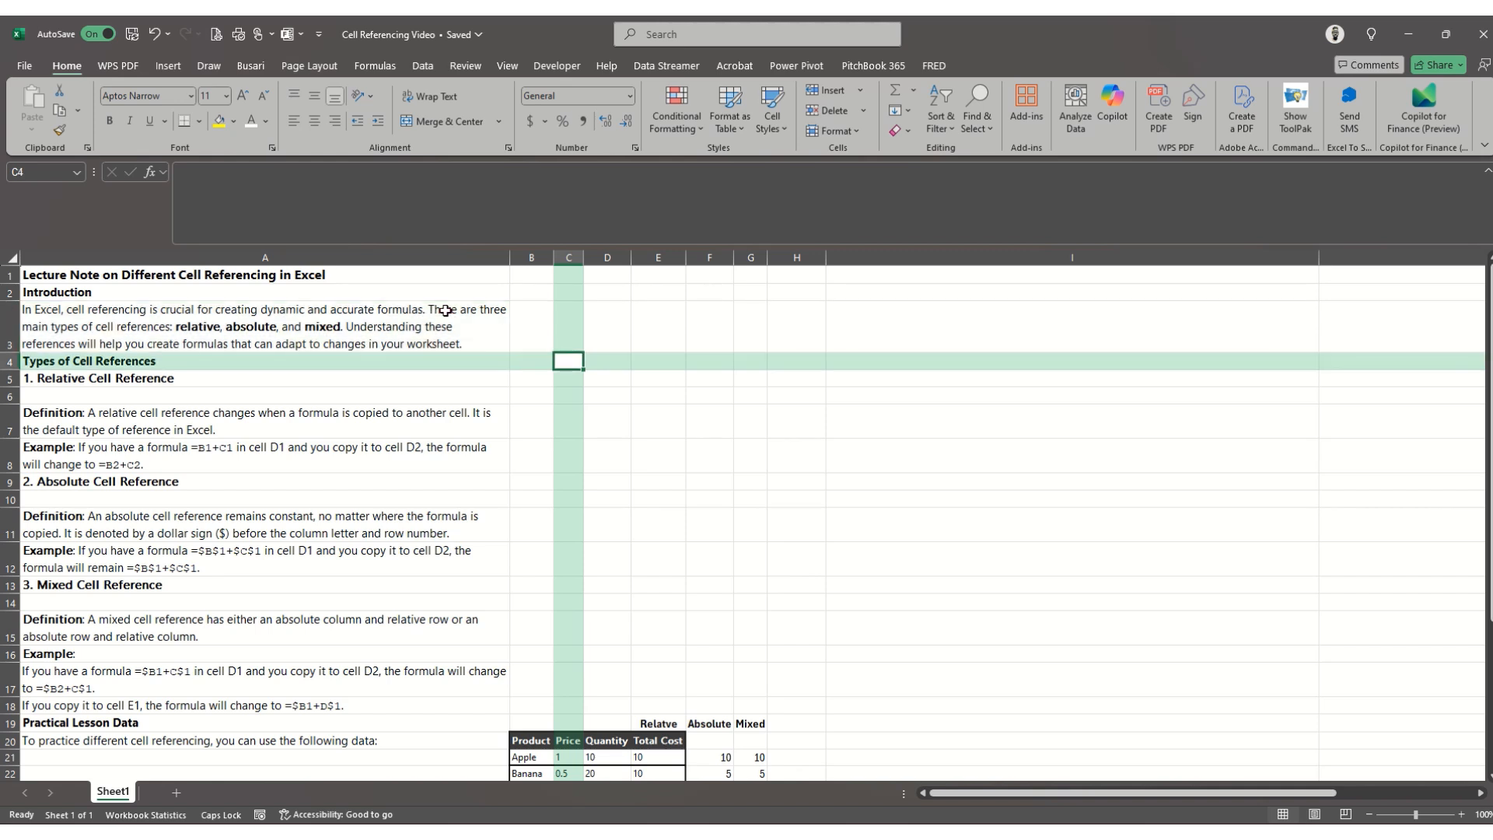
pyautogui.press('Left')
pyautogui.press('Left')
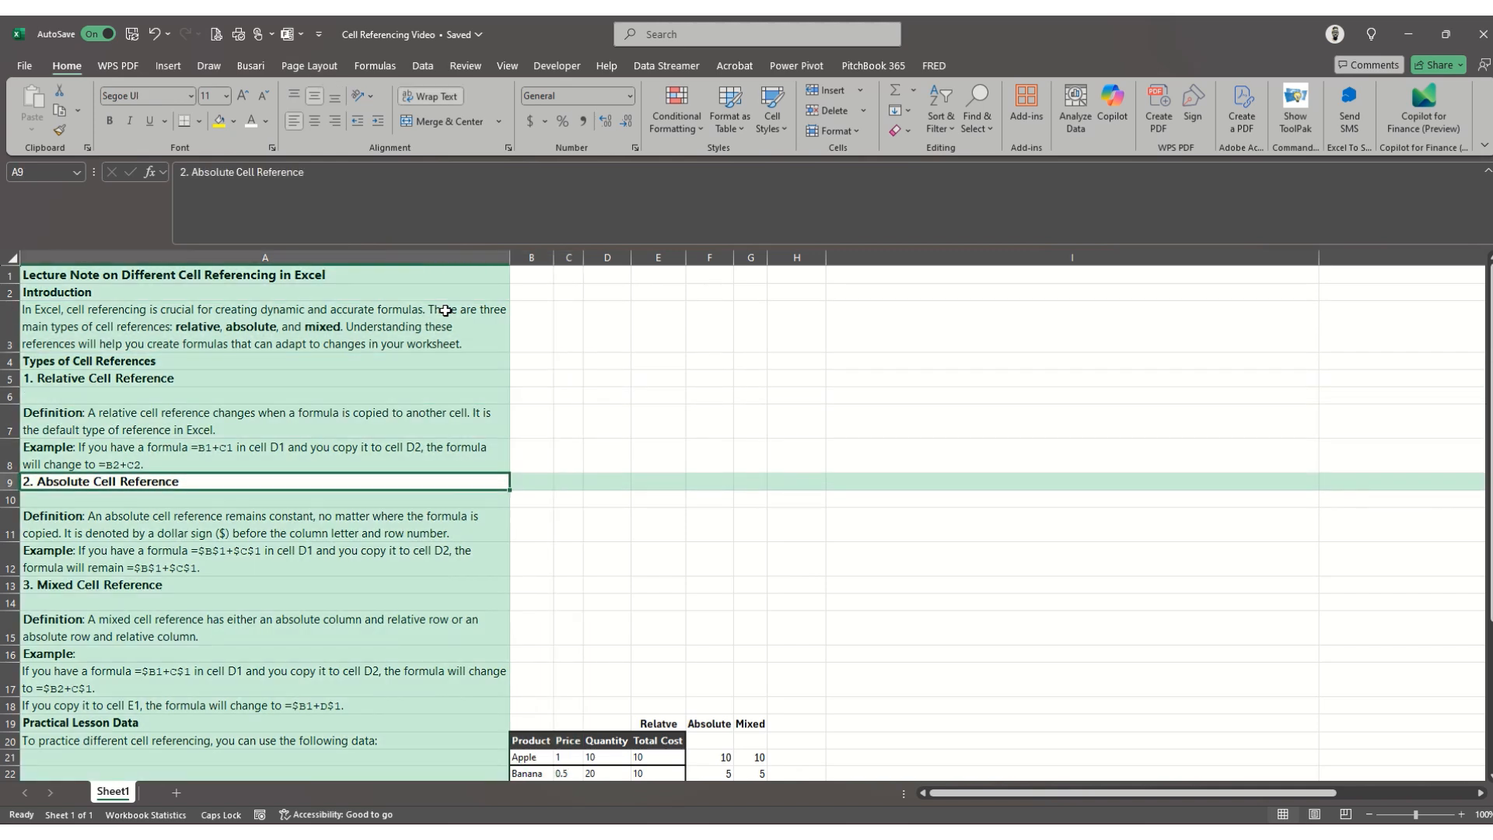
pyautogui.press('Up')
pyautogui.press('Up')
pyautogui.press('Down')
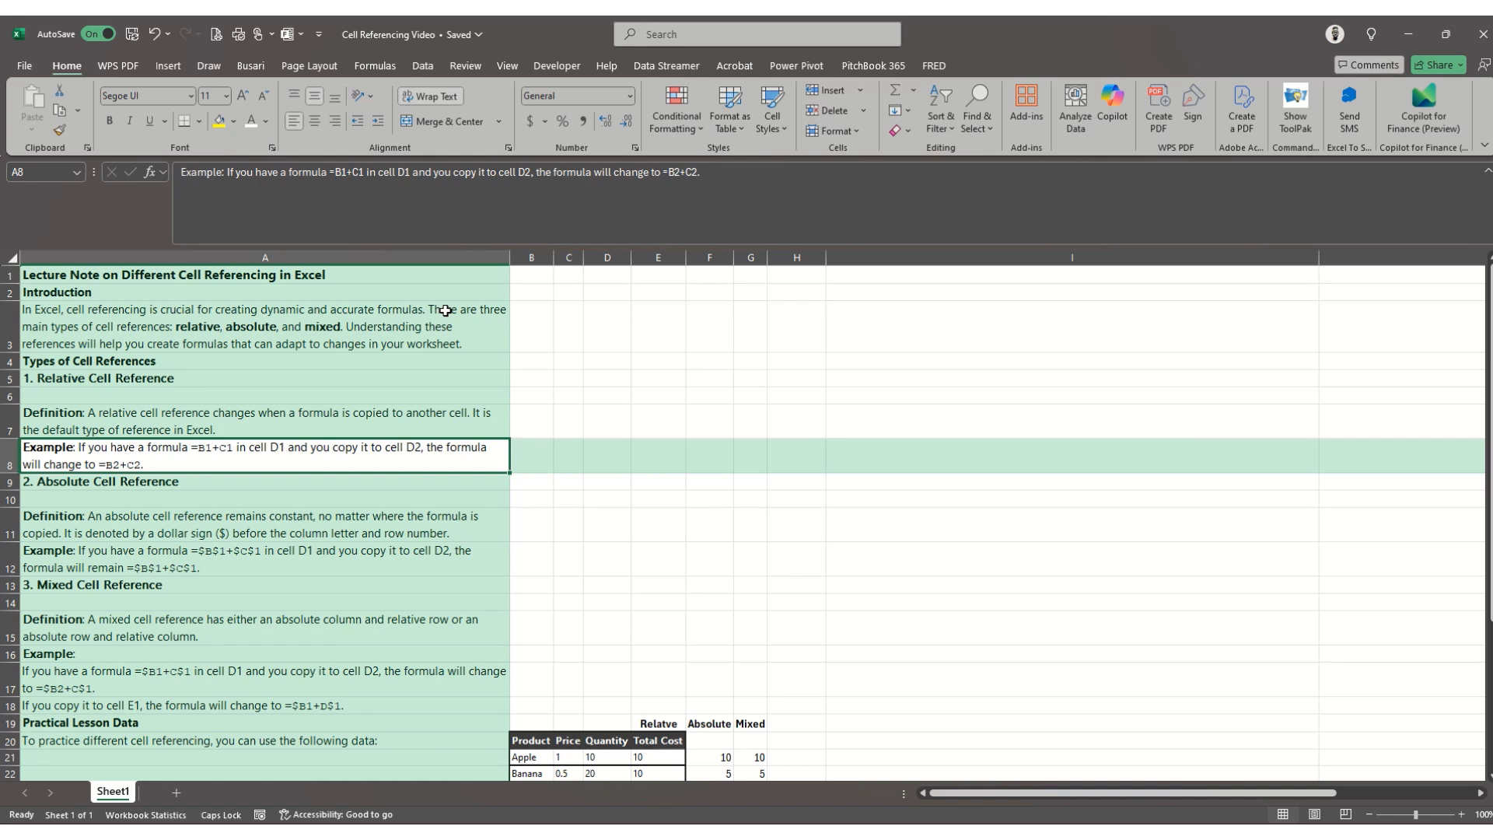
pyautogui.press('Right')
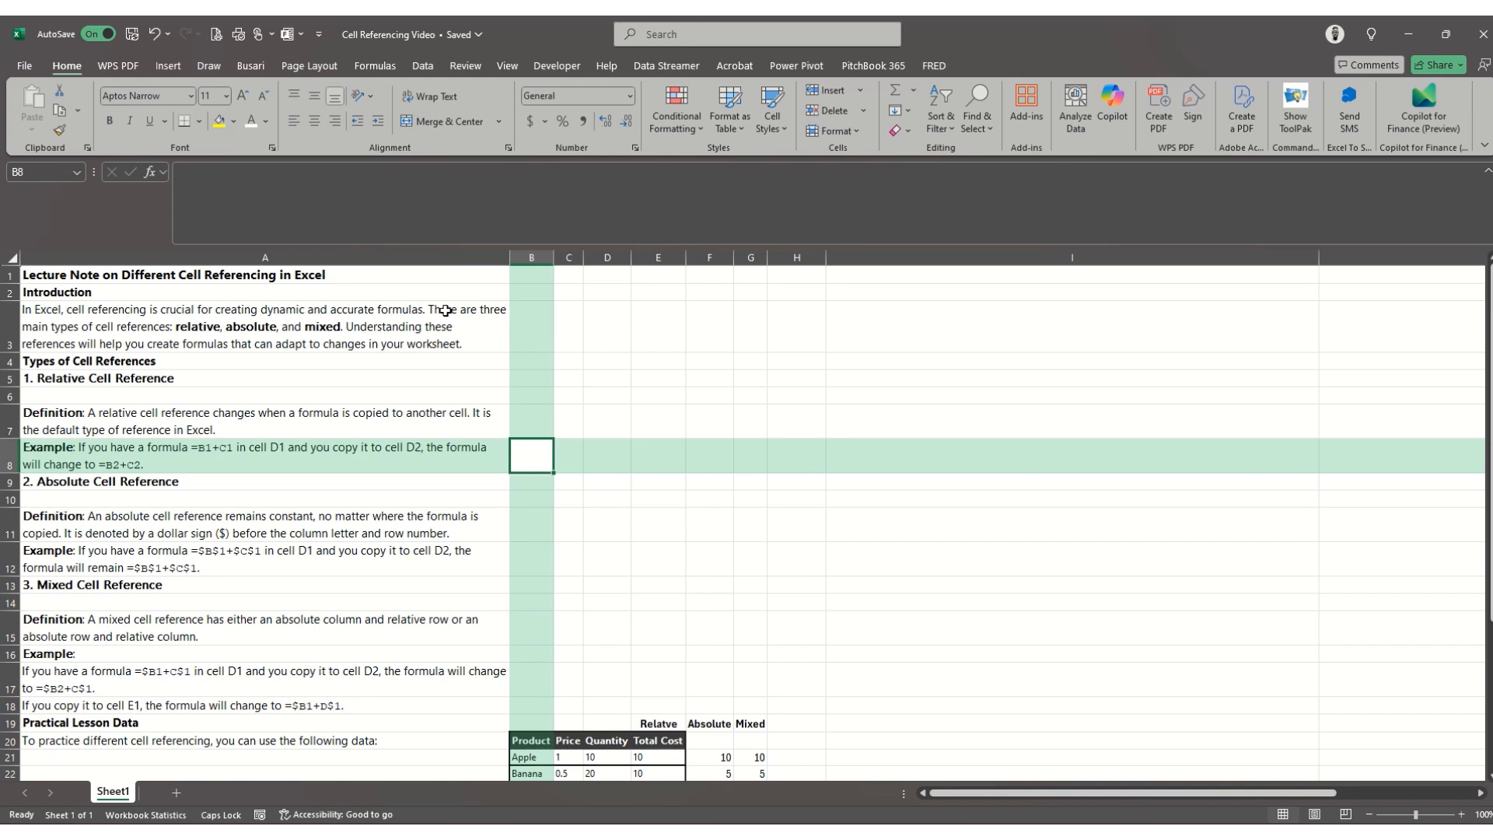
# - Enter the formula =B1+C1 in cell D1 to add the two cells before it
pyautogui.press('Right')
pyautogui.press('Right')
pyautogui.press('Up')
pyautogui.press('Up')
pyautogui.press('Up')
pyautogui.press('Up')
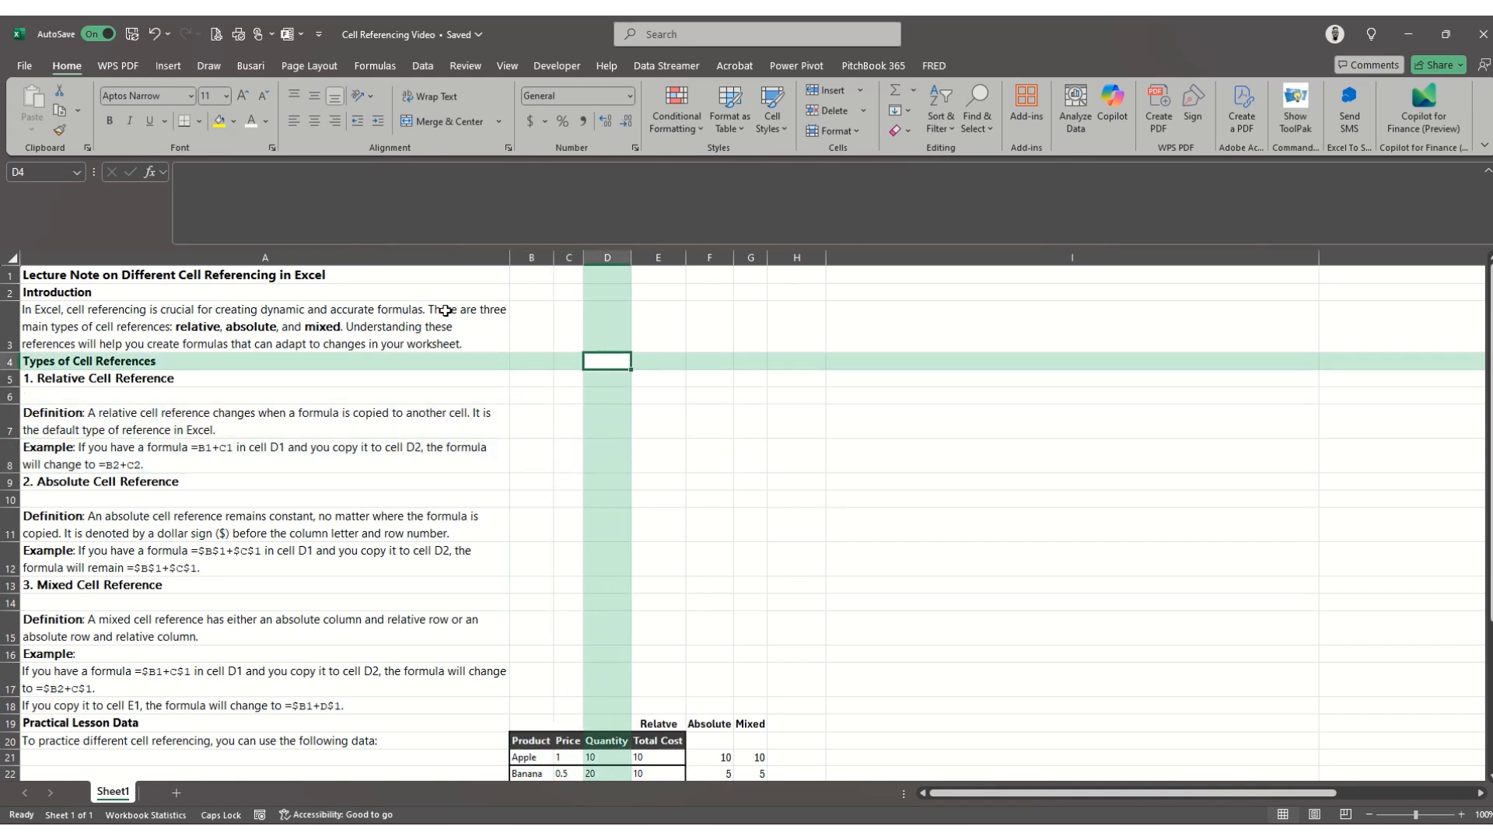
pyautogui.press('Up')
pyautogui.press('Up')
pyautogui.press('Up')
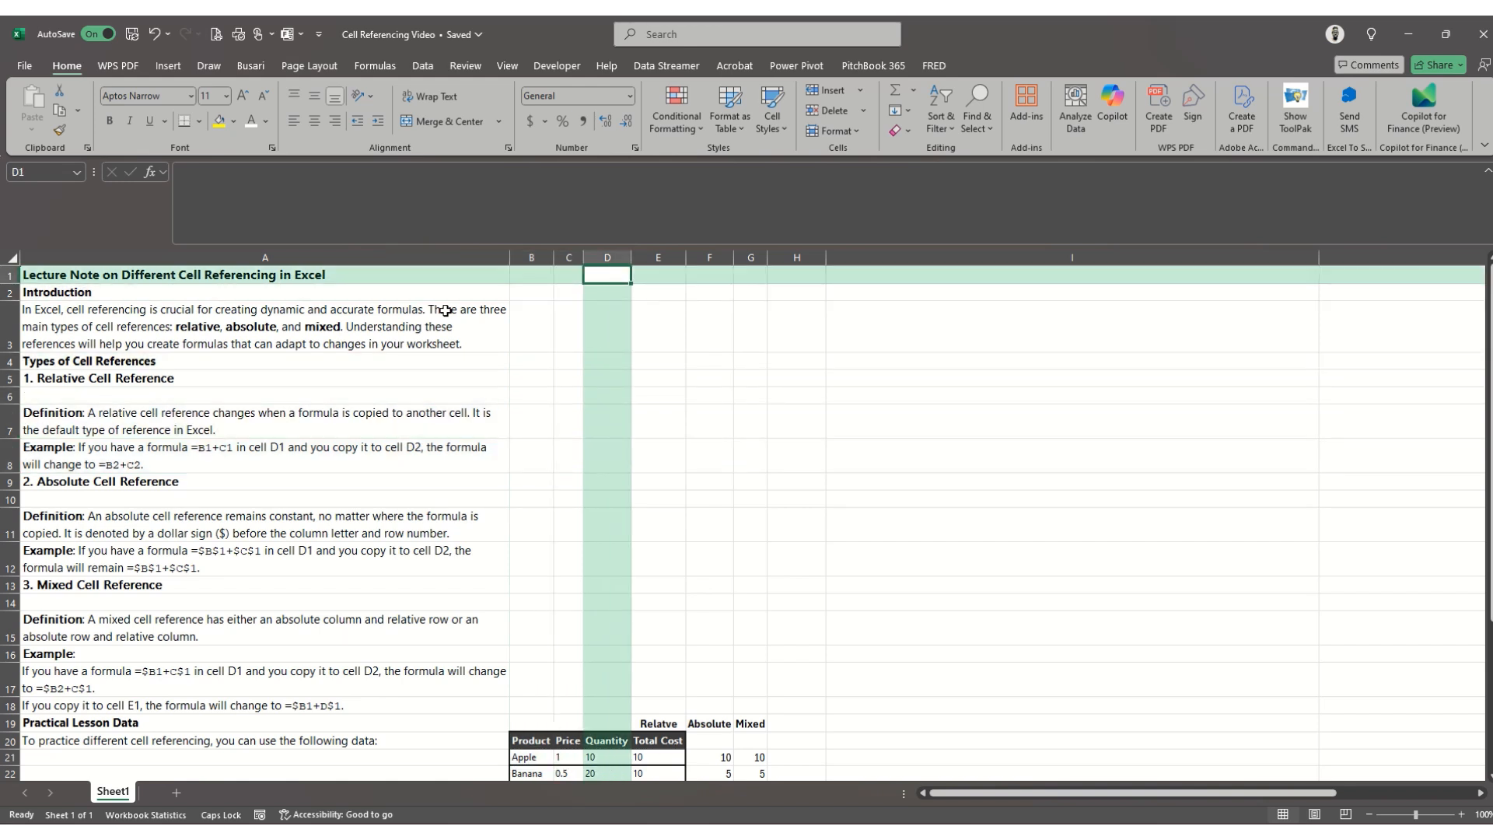
pyautogui.write('=')
pyautogui.press('Left')
pyautogui.press('Left')
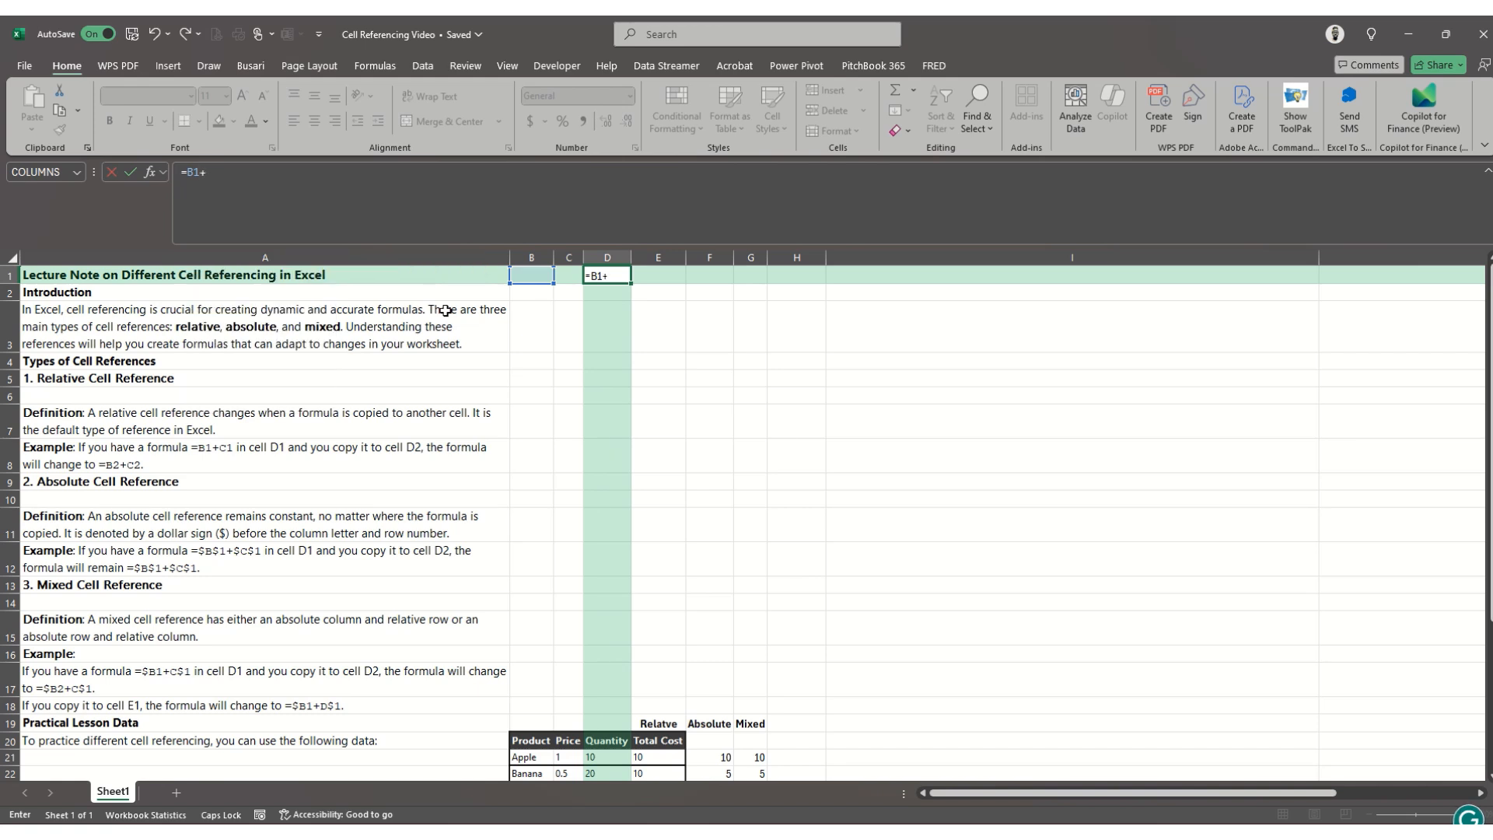
pyautogui.write('+C1')
pyautogui.press('Return')
# - Fill the formula's source cells with 2 in B1 and 4 in C1
pyautogui.press('Up')
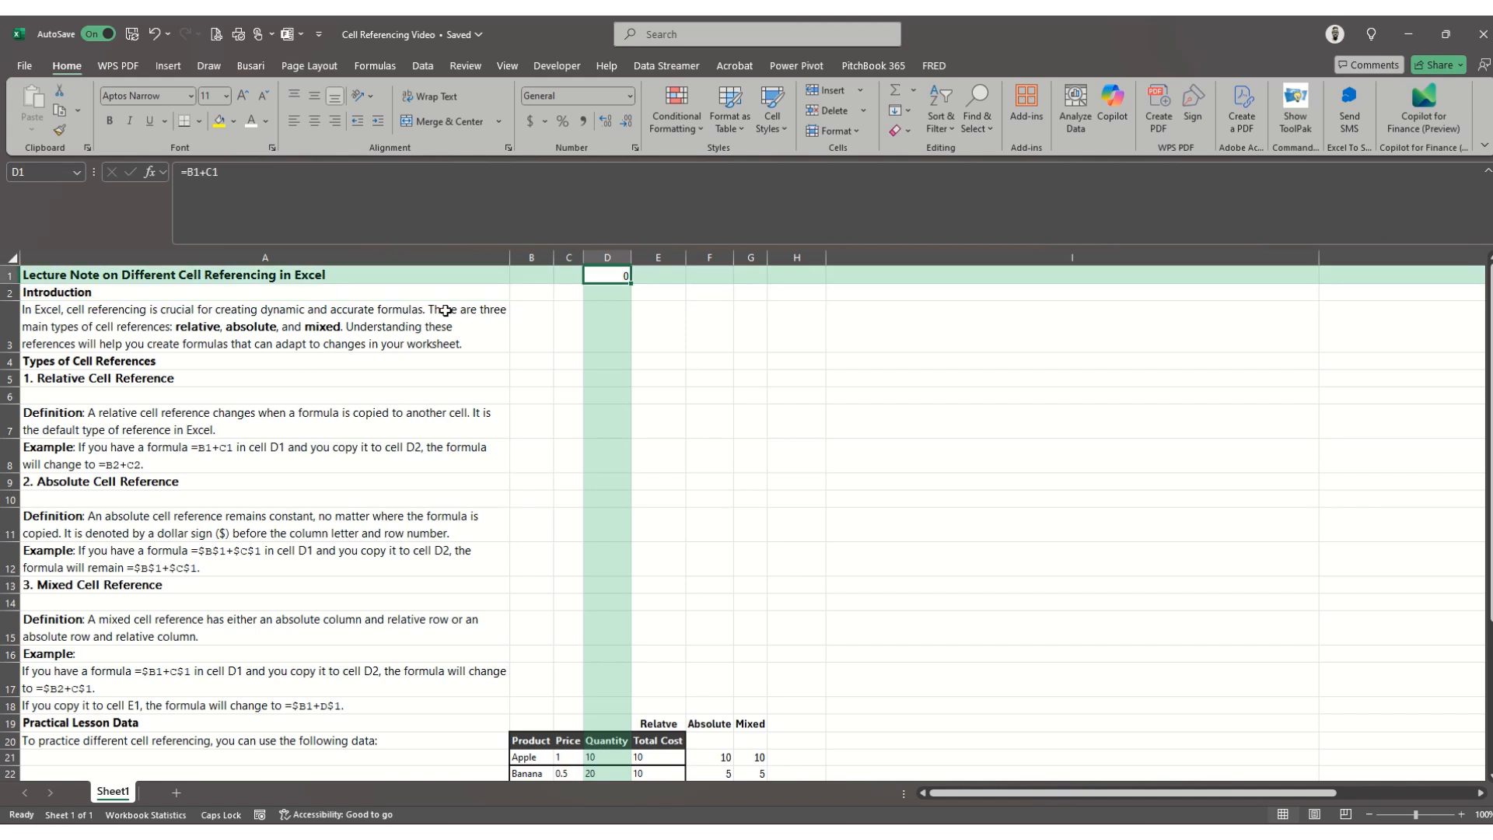
pyautogui.press('Left')
pyautogui.press('Left')
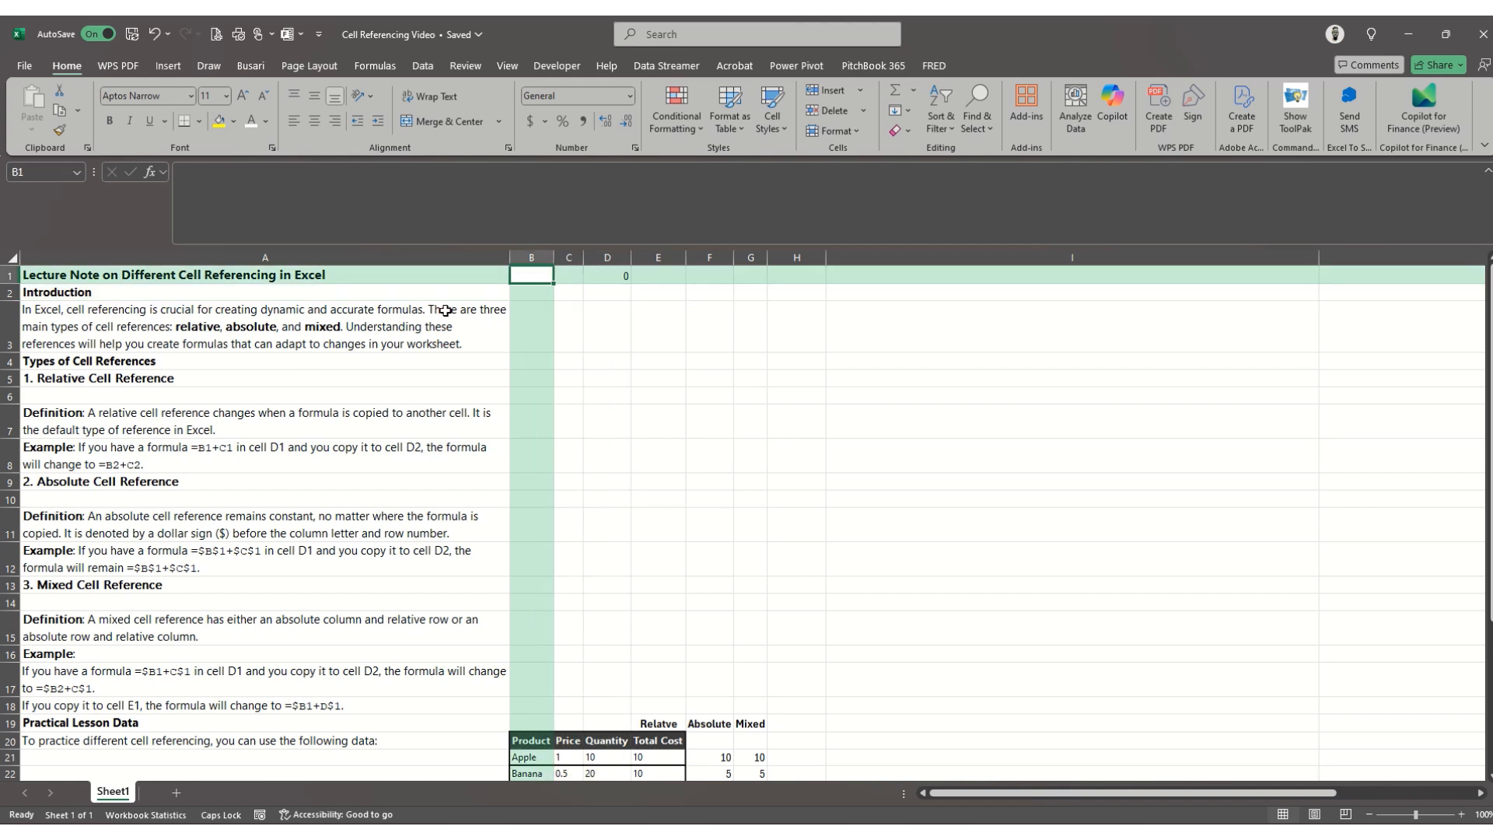
pyautogui.write('2')
pyautogui.press('Right')
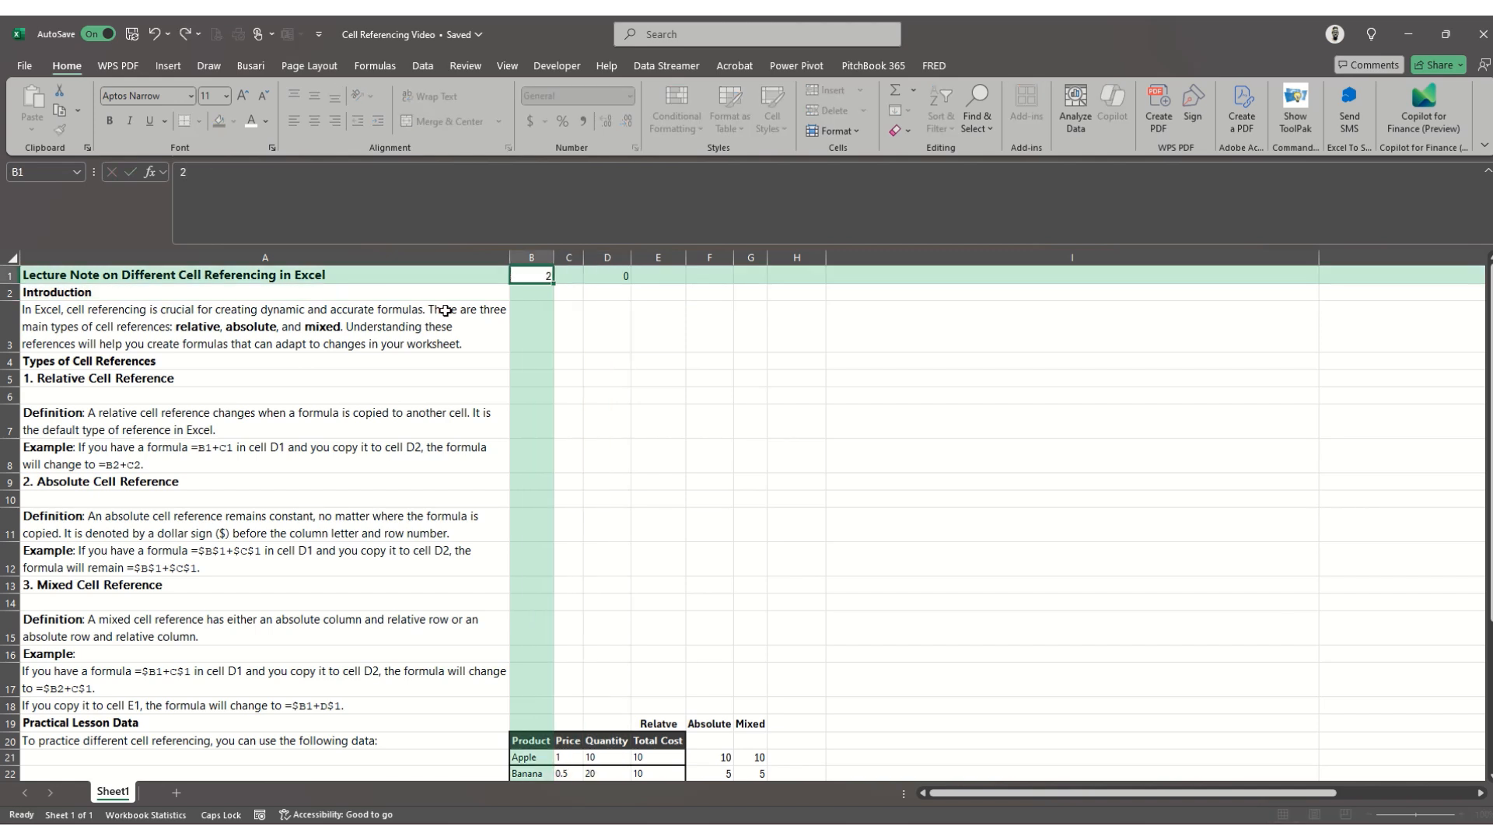
pyautogui.write('4')
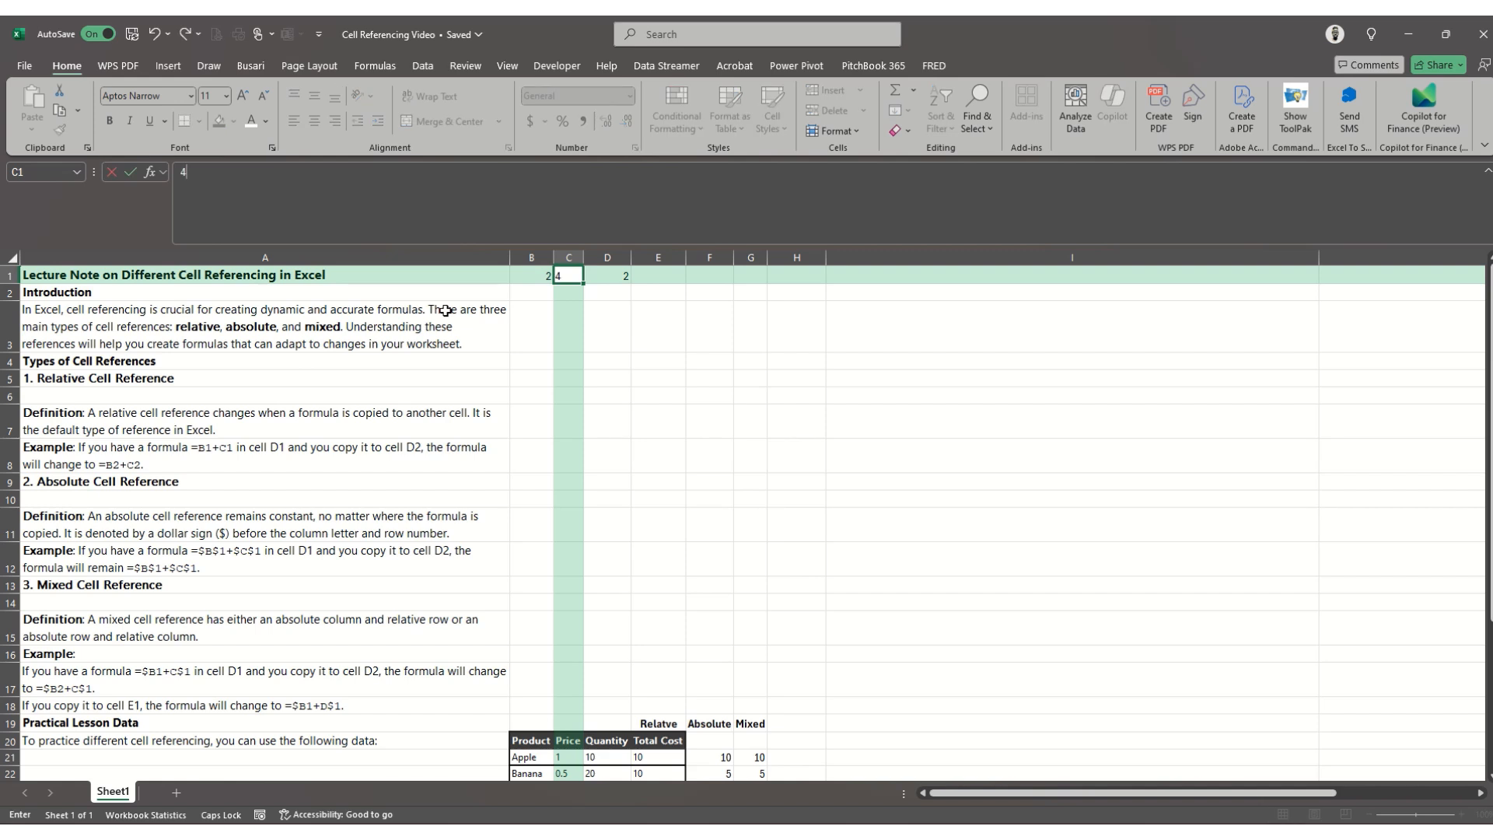
pyautogui.press('Return')
# - Inspect which cells the formula in D1 refers to and compare it with the relative reference example in A8
pyautogui.press('Right')
pyautogui.press('Up')
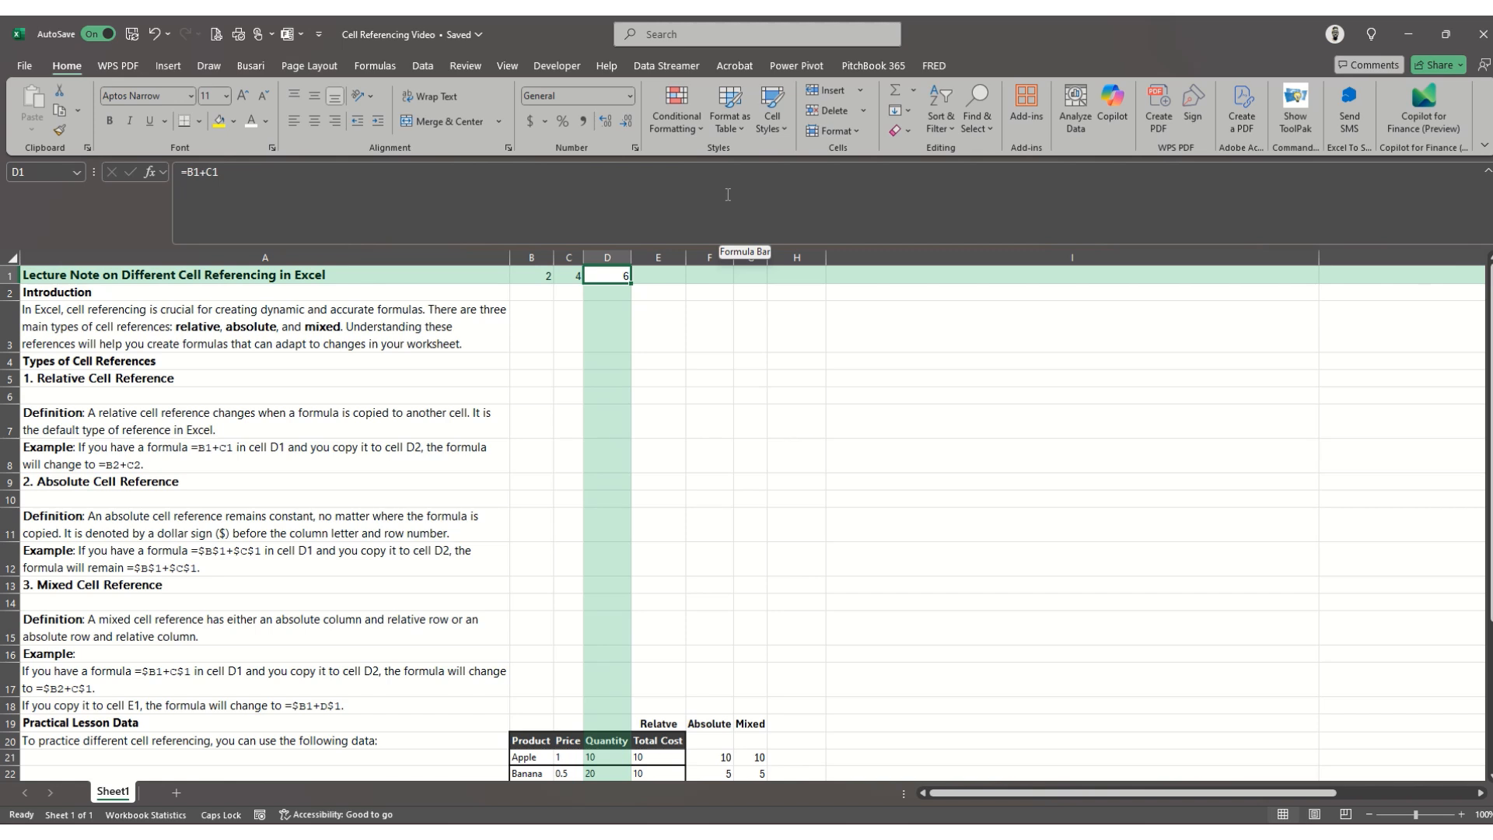
pyautogui.press('F2')
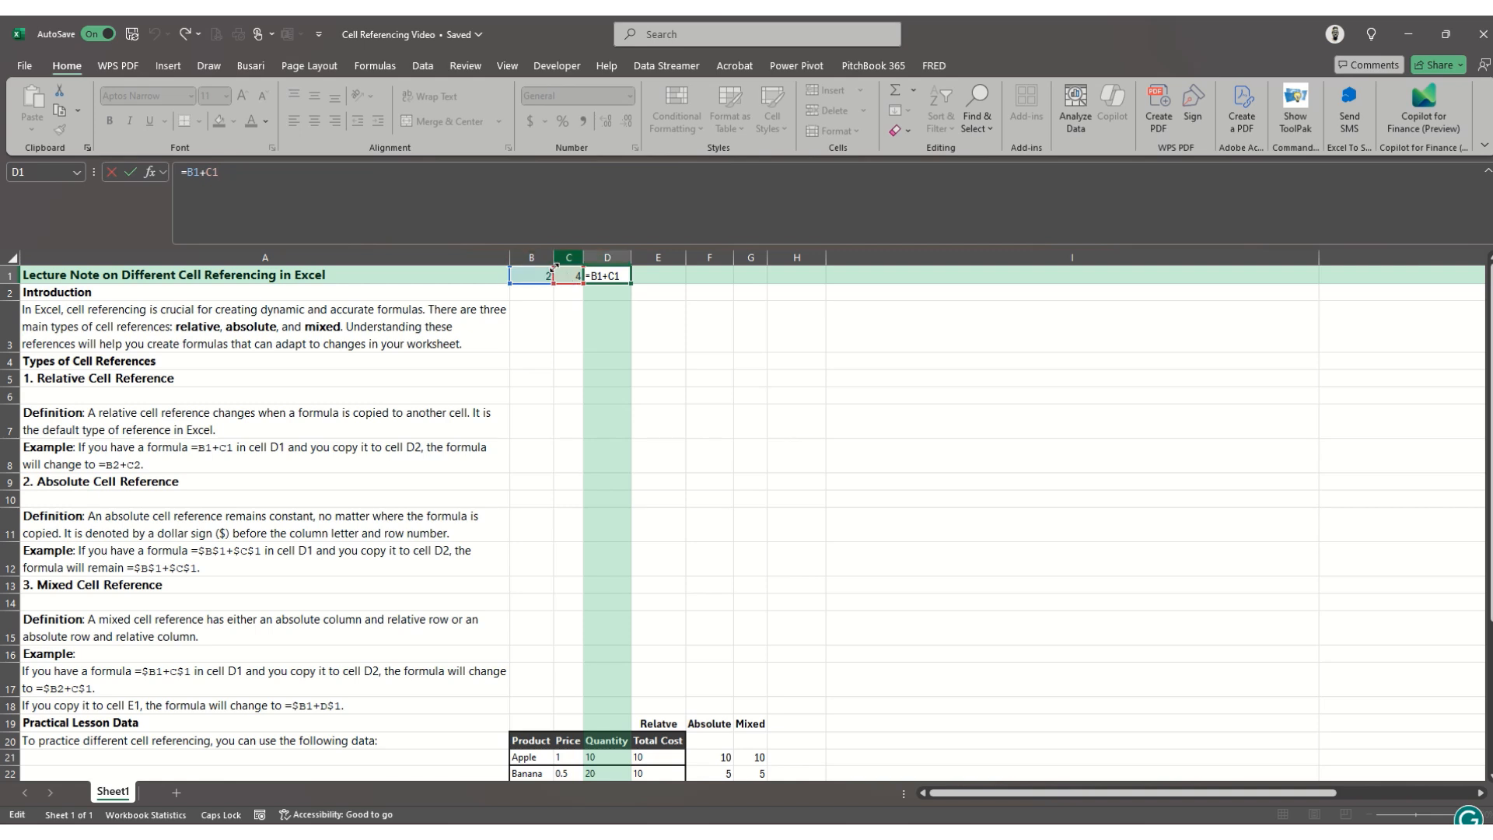
pyautogui.hotkey('ctrl', 'Return')
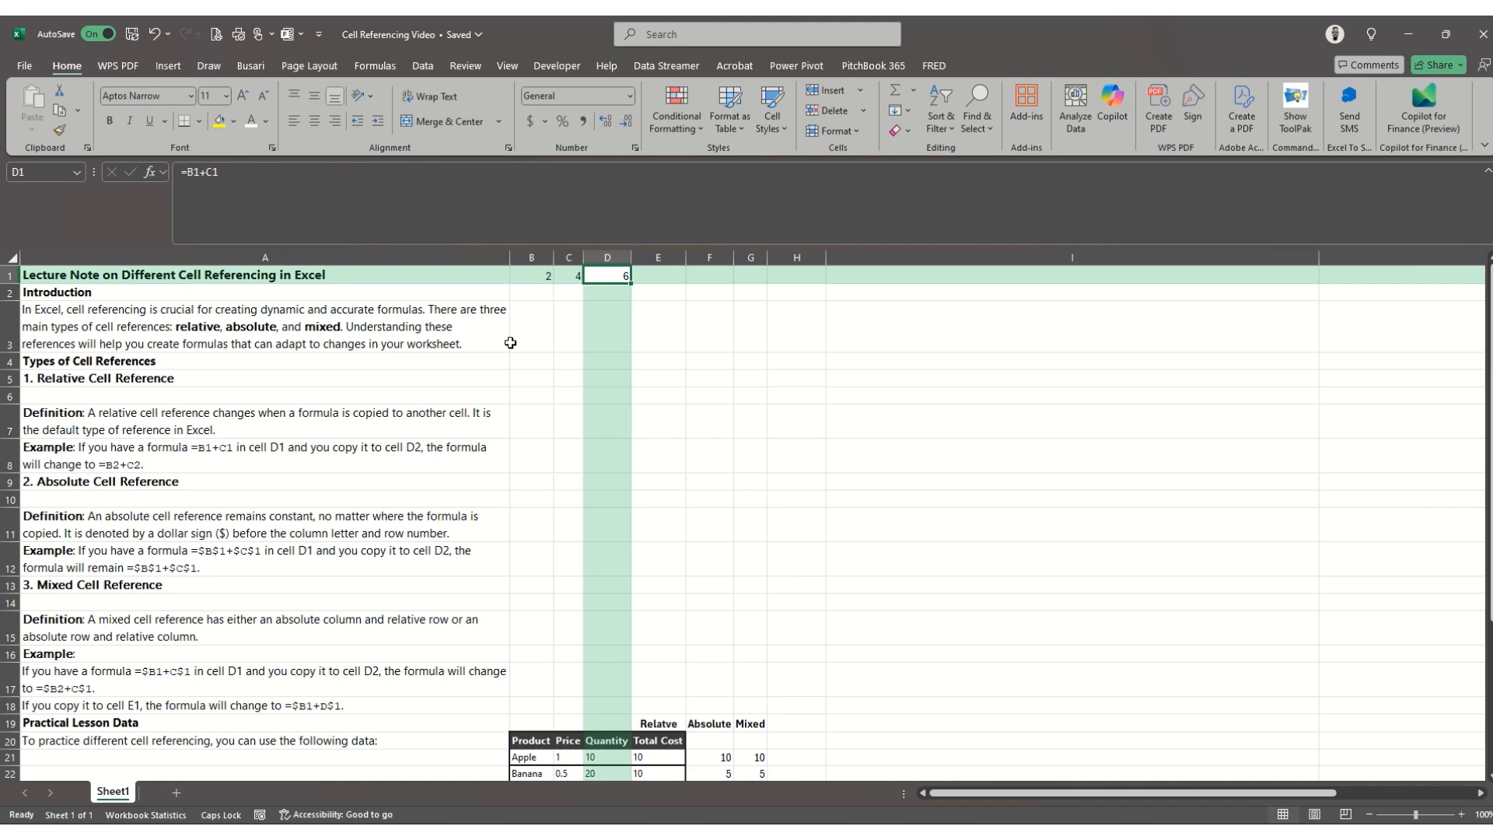
pyautogui.click(331, 453)
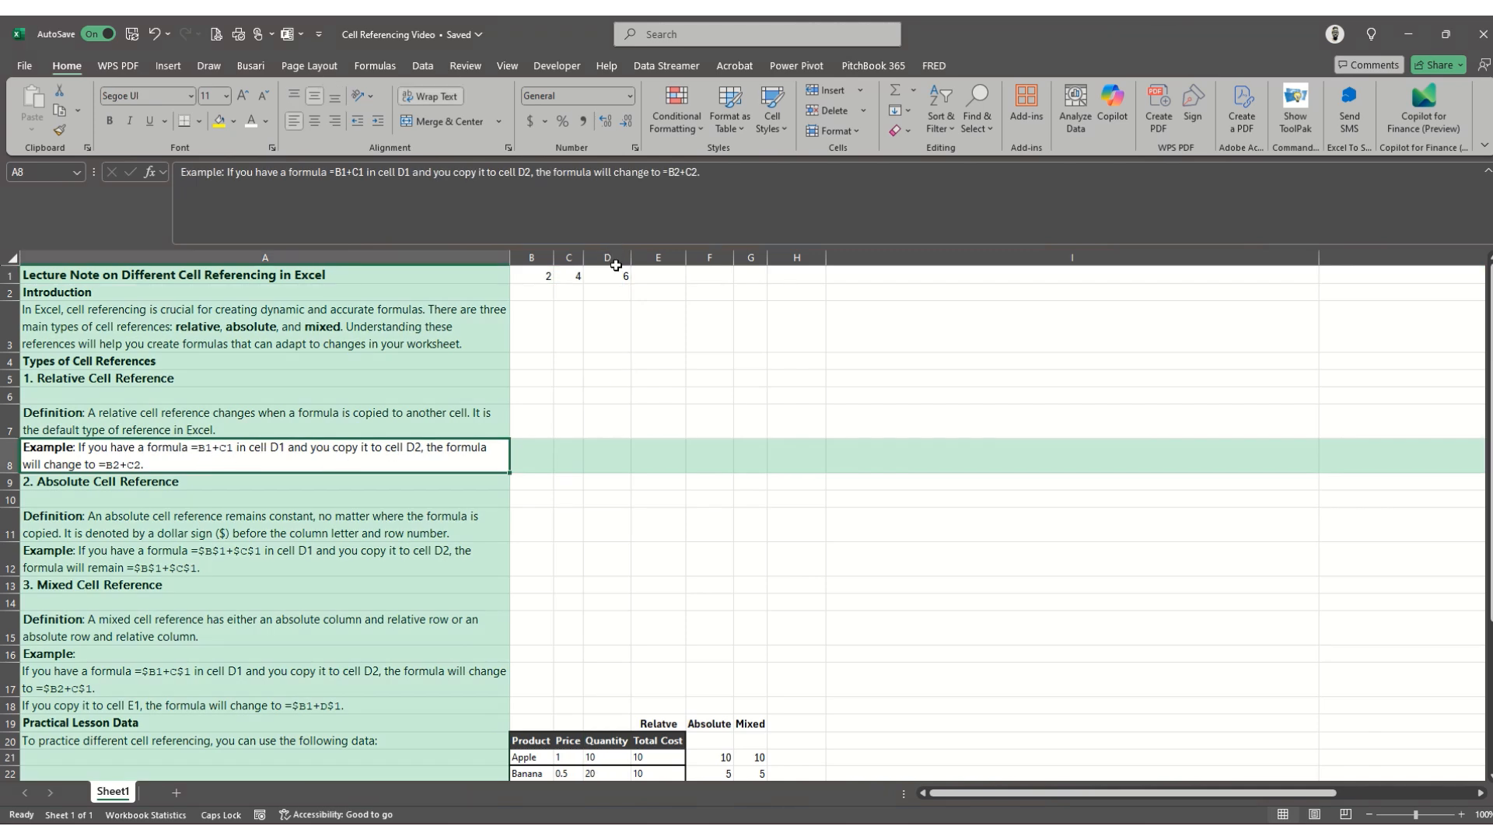
# - Copy the formula from cell D1 into cell D2
pyautogui.click(617, 272)
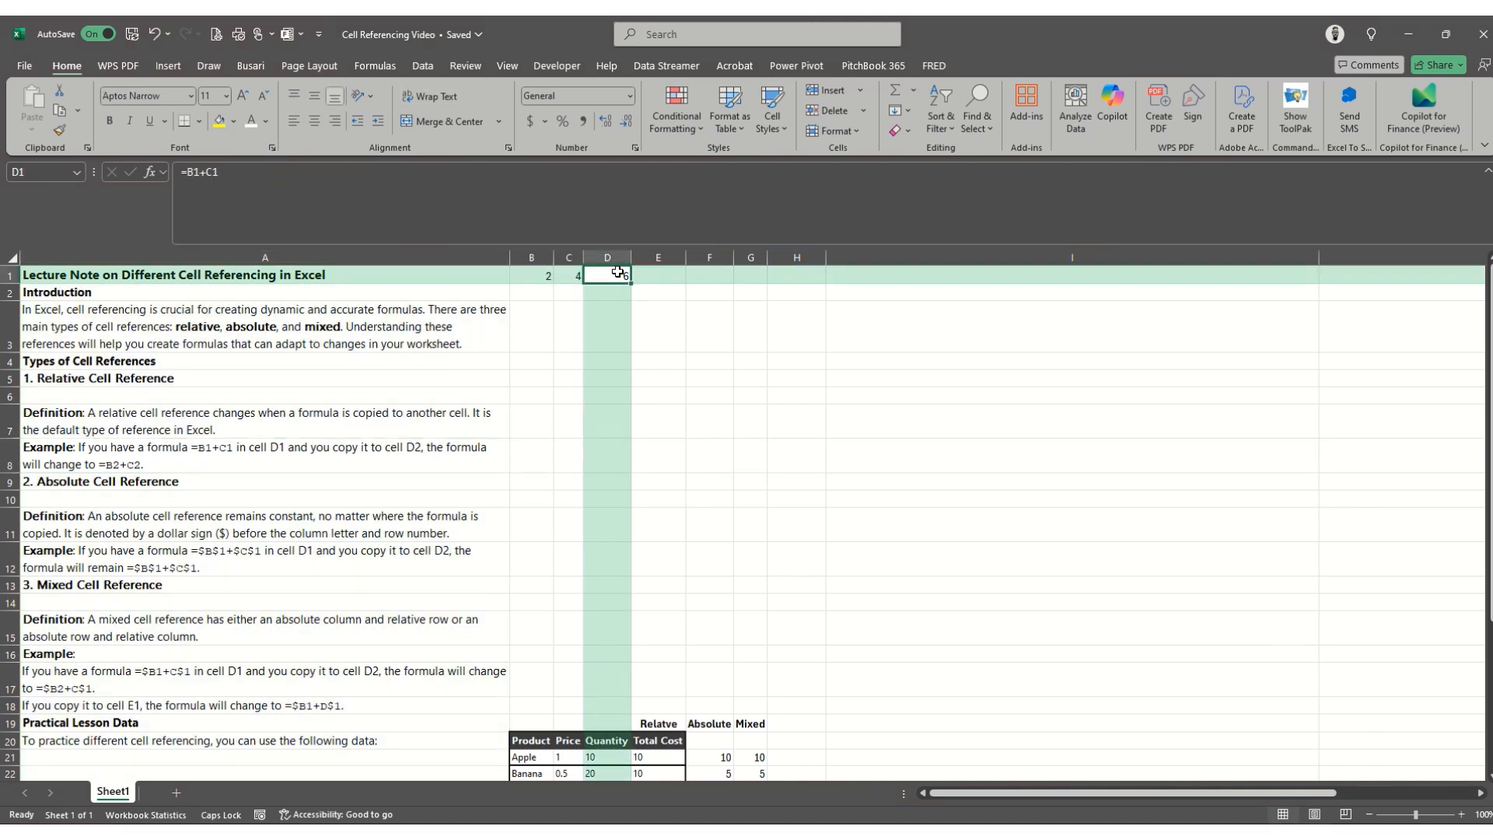
pyautogui.hotkey('ctrl', 'c')
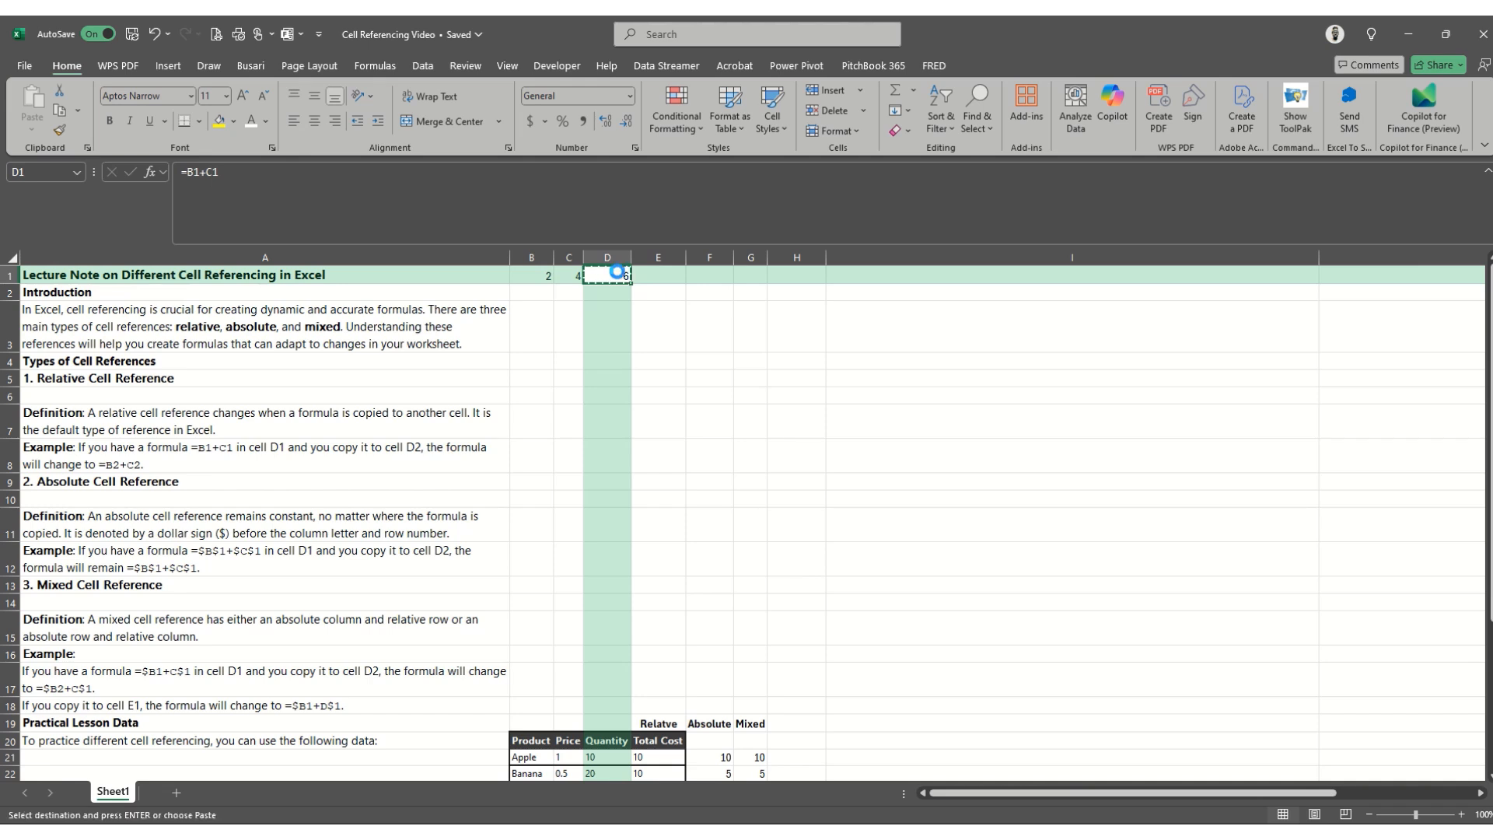
pyautogui.press('Down')
pyautogui.press('Return')
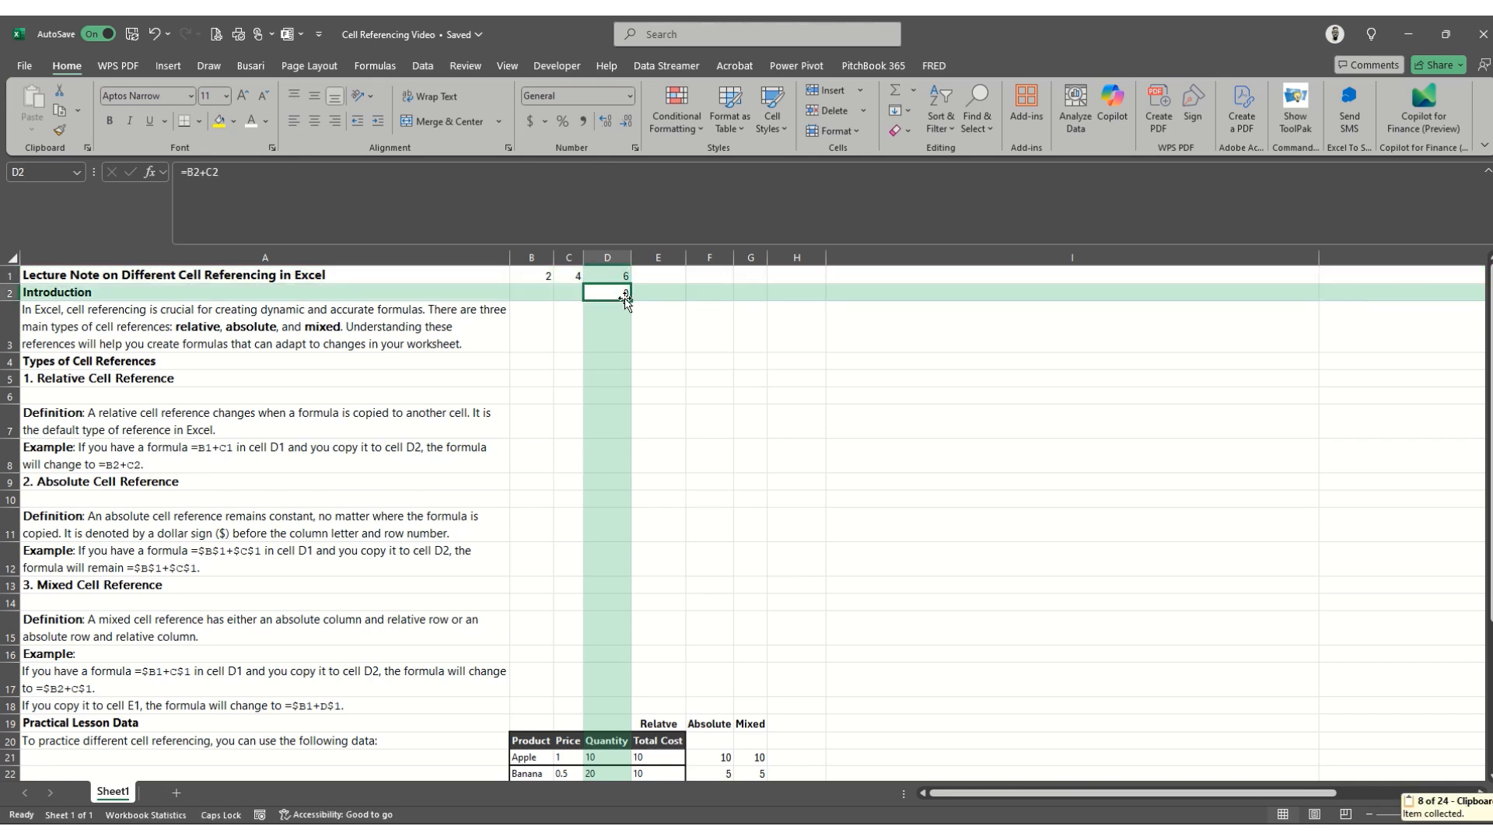
# - Inspect which cells the copied formula in D2 refers to
pyautogui.click(677, 198)
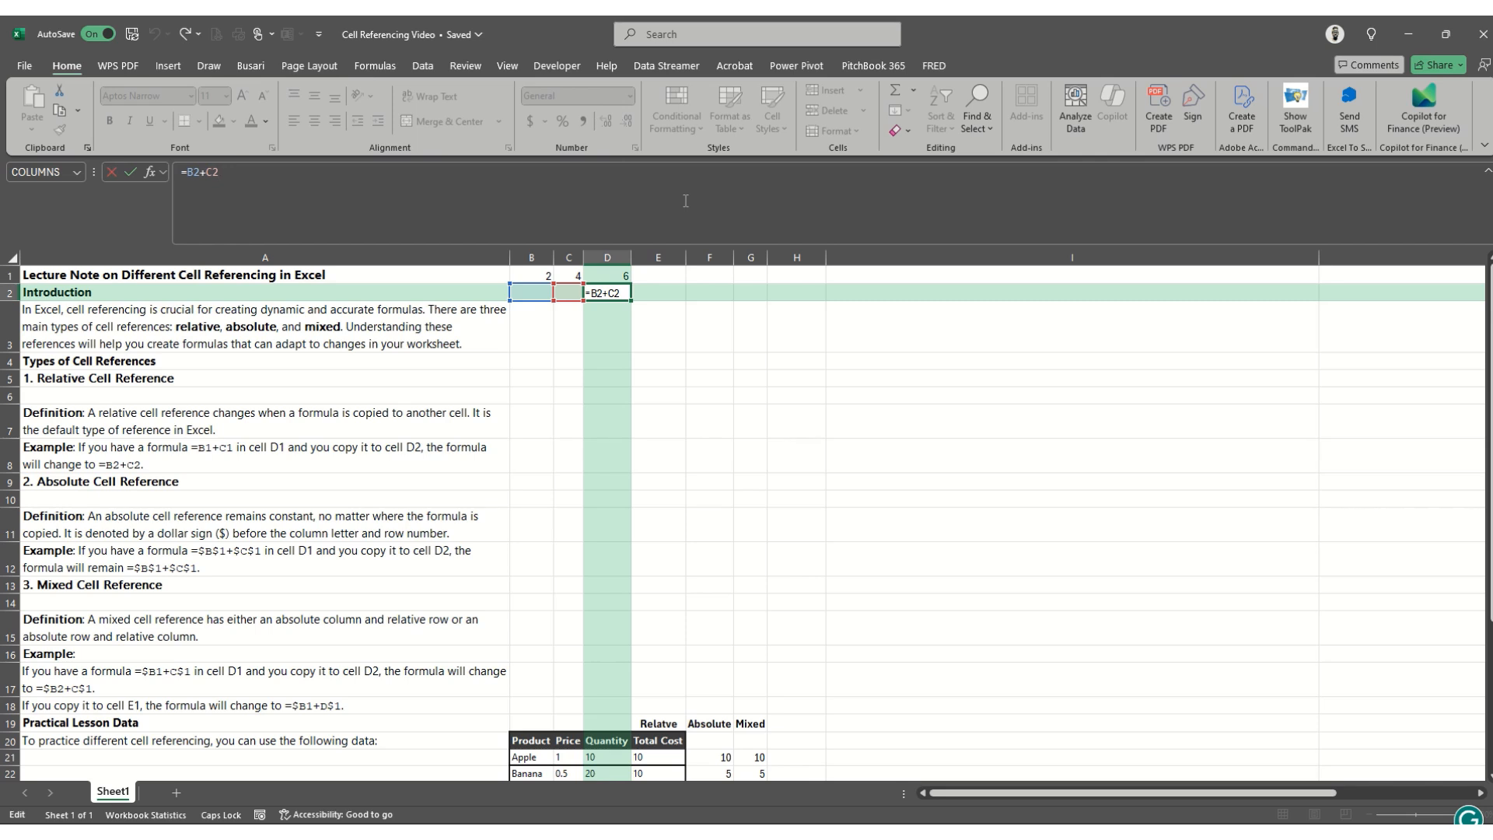
pyautogui.hotkey('ctrl', 'Return')
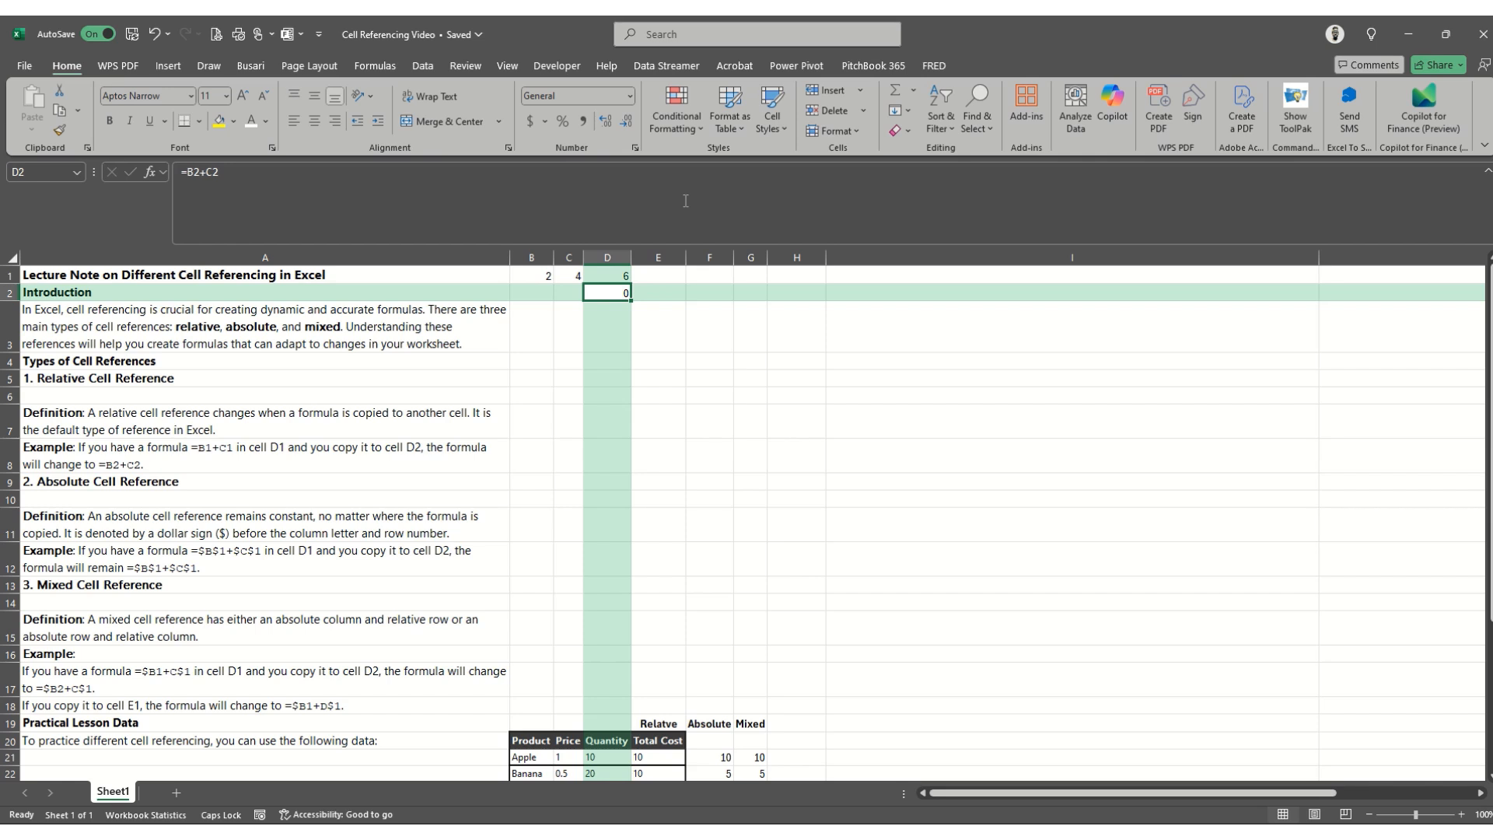
pyautogui.press('Down')
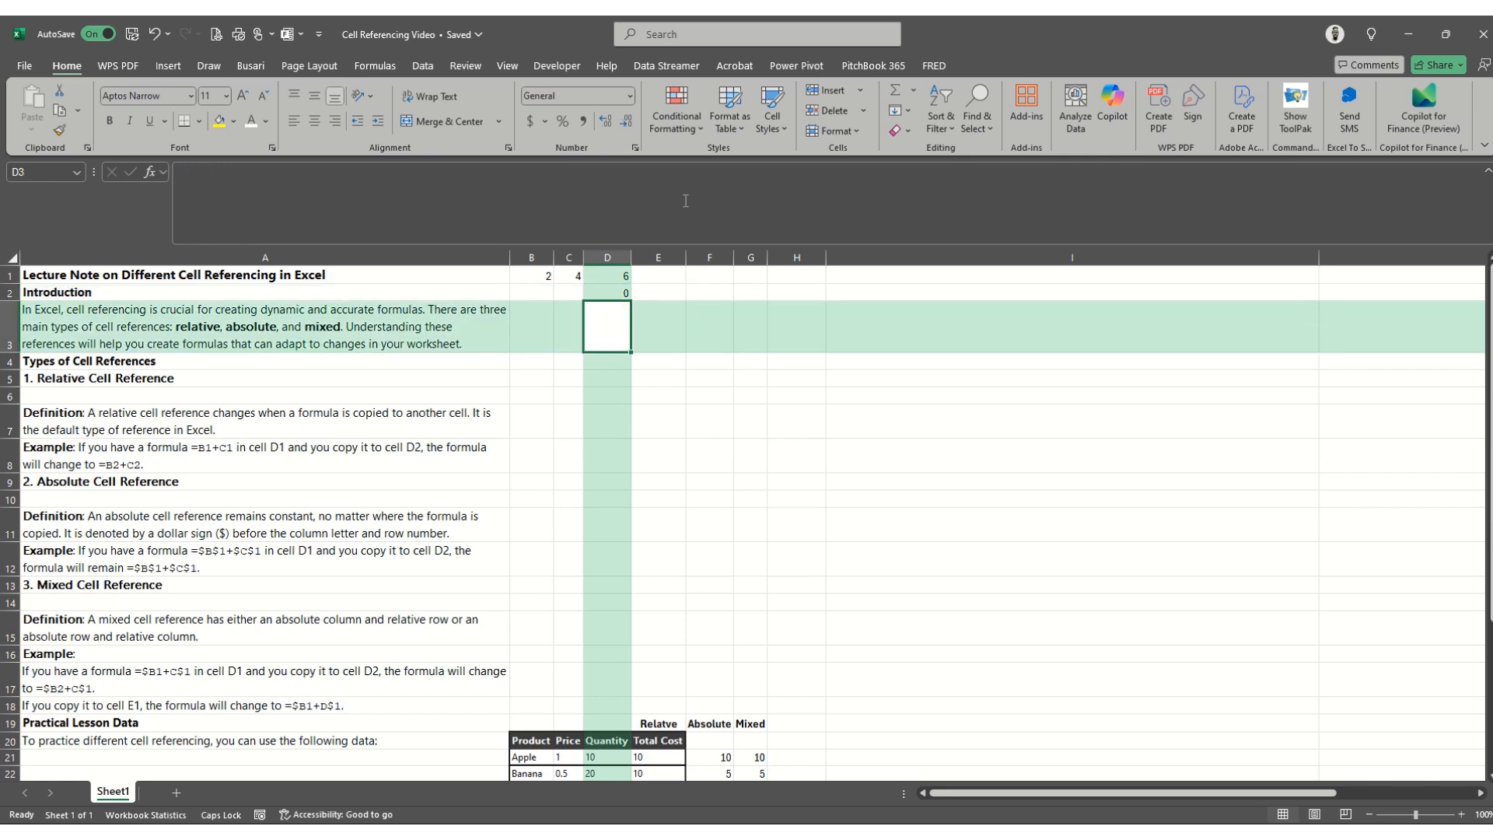
pyautogui.press('Up')
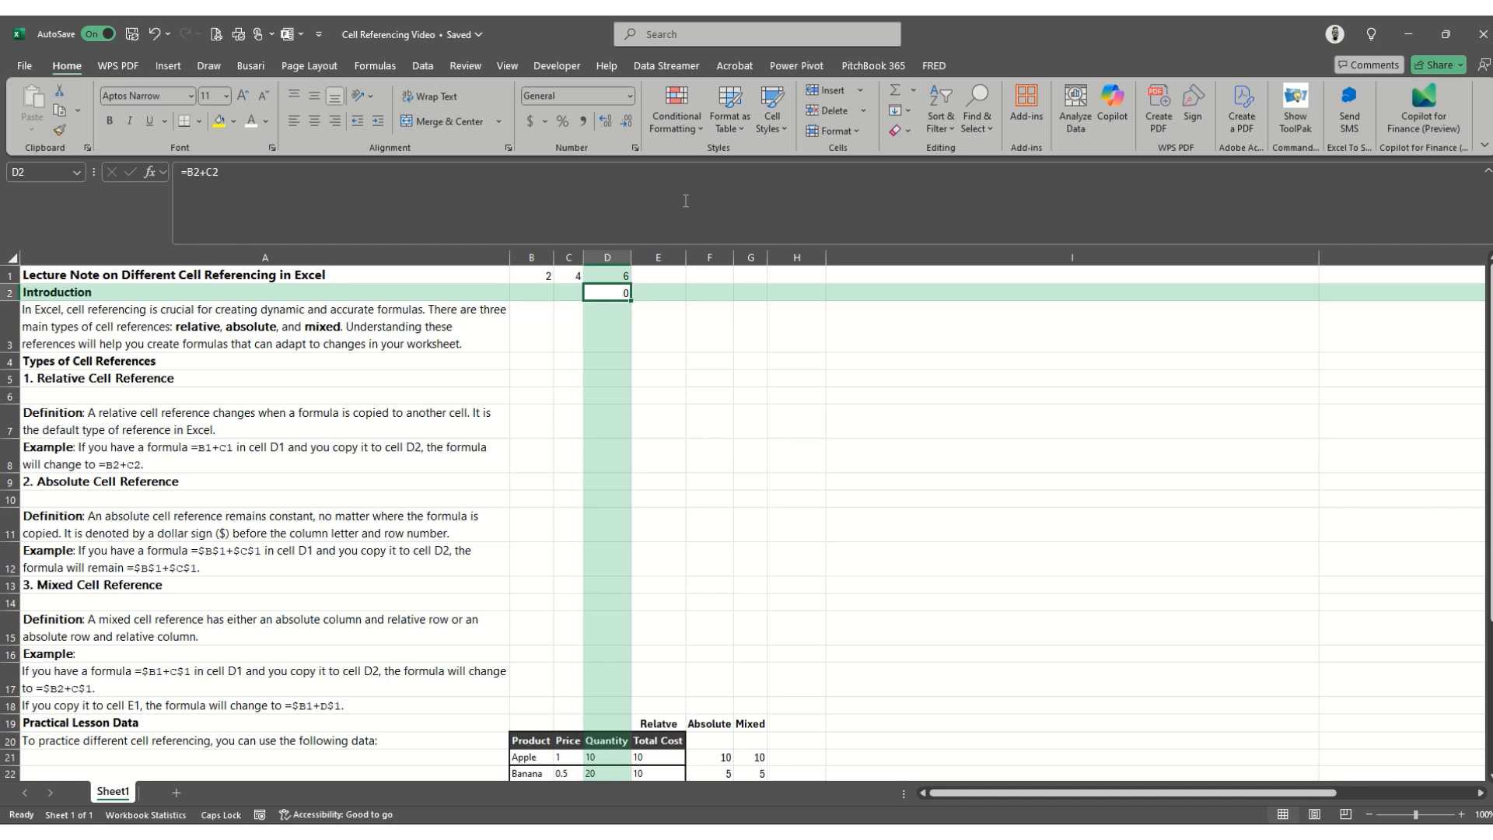
pyautogui.press('F2')
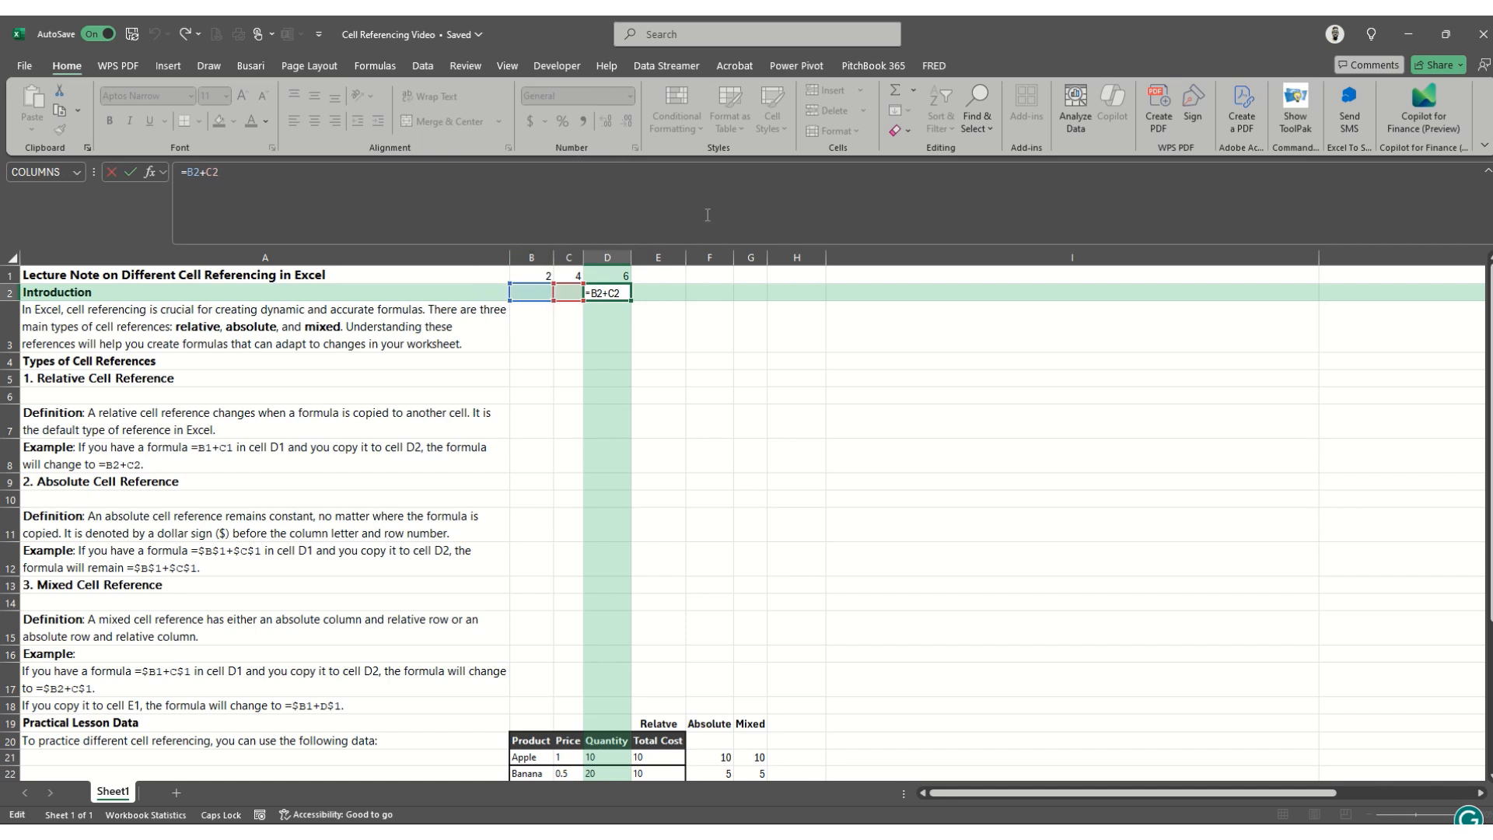
# - Read the absolute cell reference definition in A11 and its example in A12
pyautogui.press('Return')
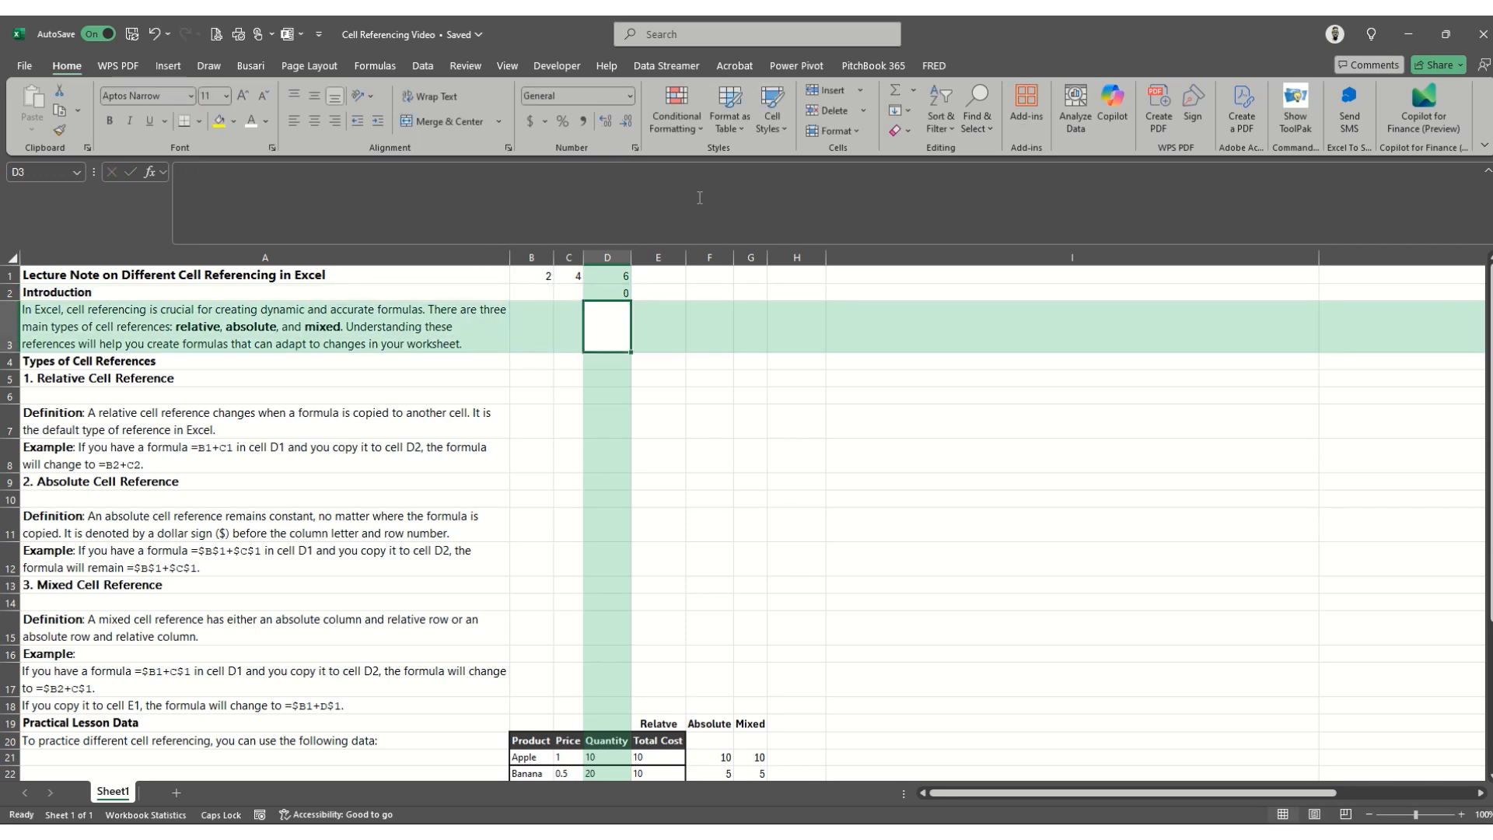
pyautogui.press('Down')
pyautogui.press('Down')
pyautogui.press('Down')
pyautogui.press('Down')
pyautogui.press('Down')
pyautogui.press('Down')
pyautogui.press('Down')
pyautogui.press('Down')
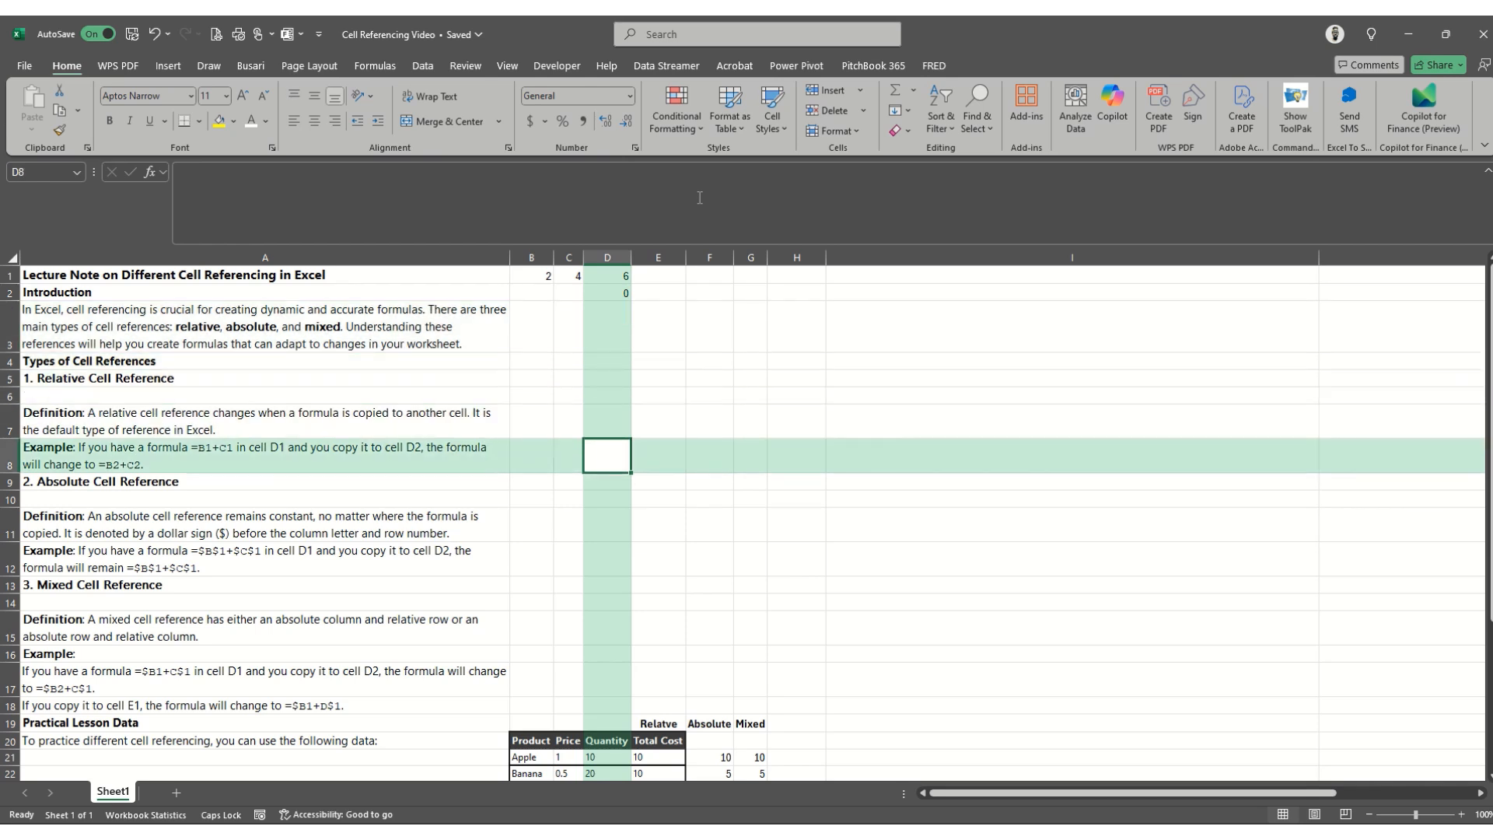
pyautogui.press('Down')
pyautogui.press('Up')
pyautogui.press('Left')
pyautogui.press('Left')
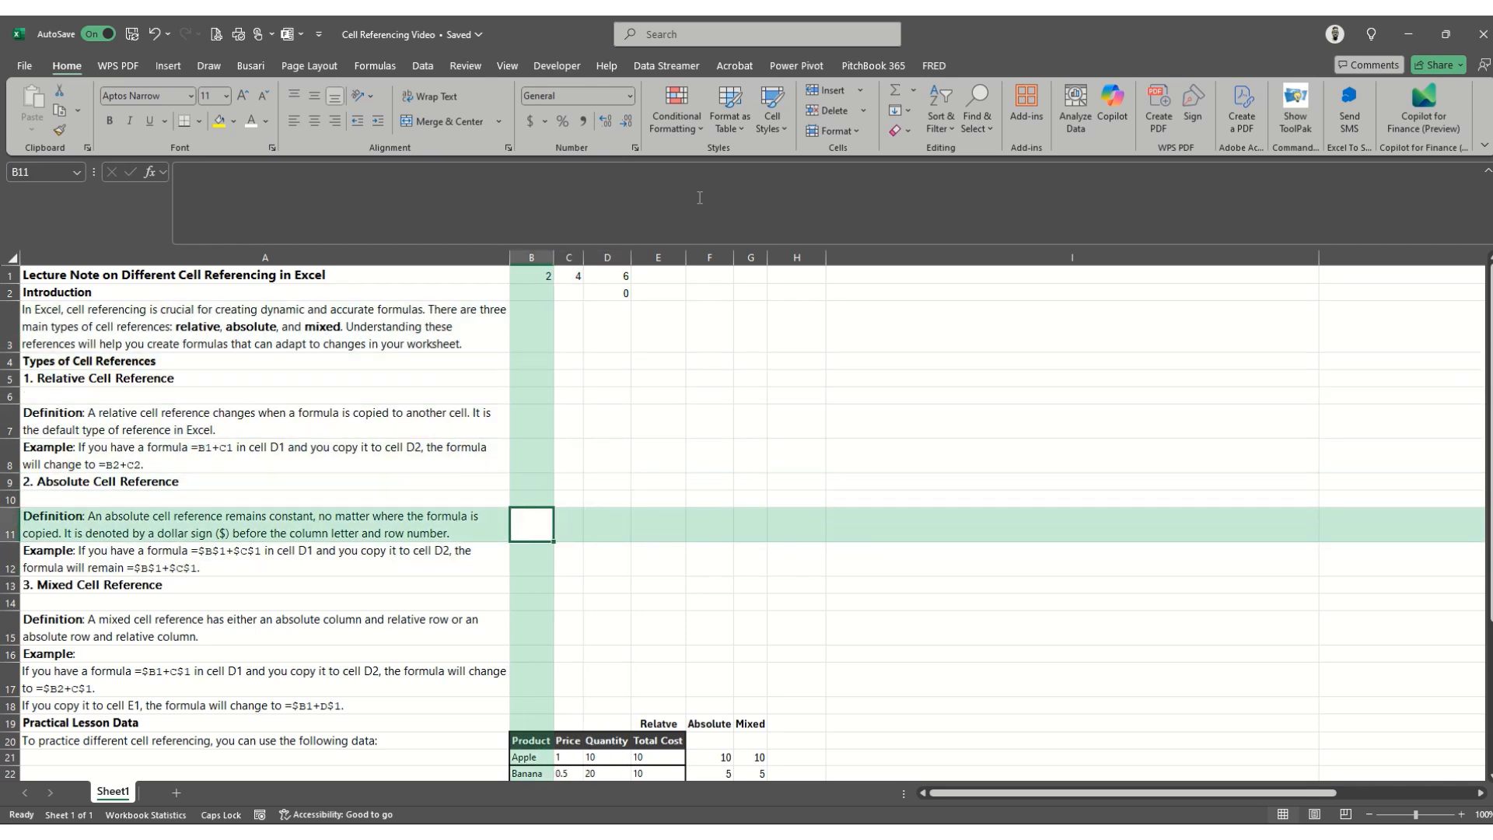
pyautogui.press('Left')
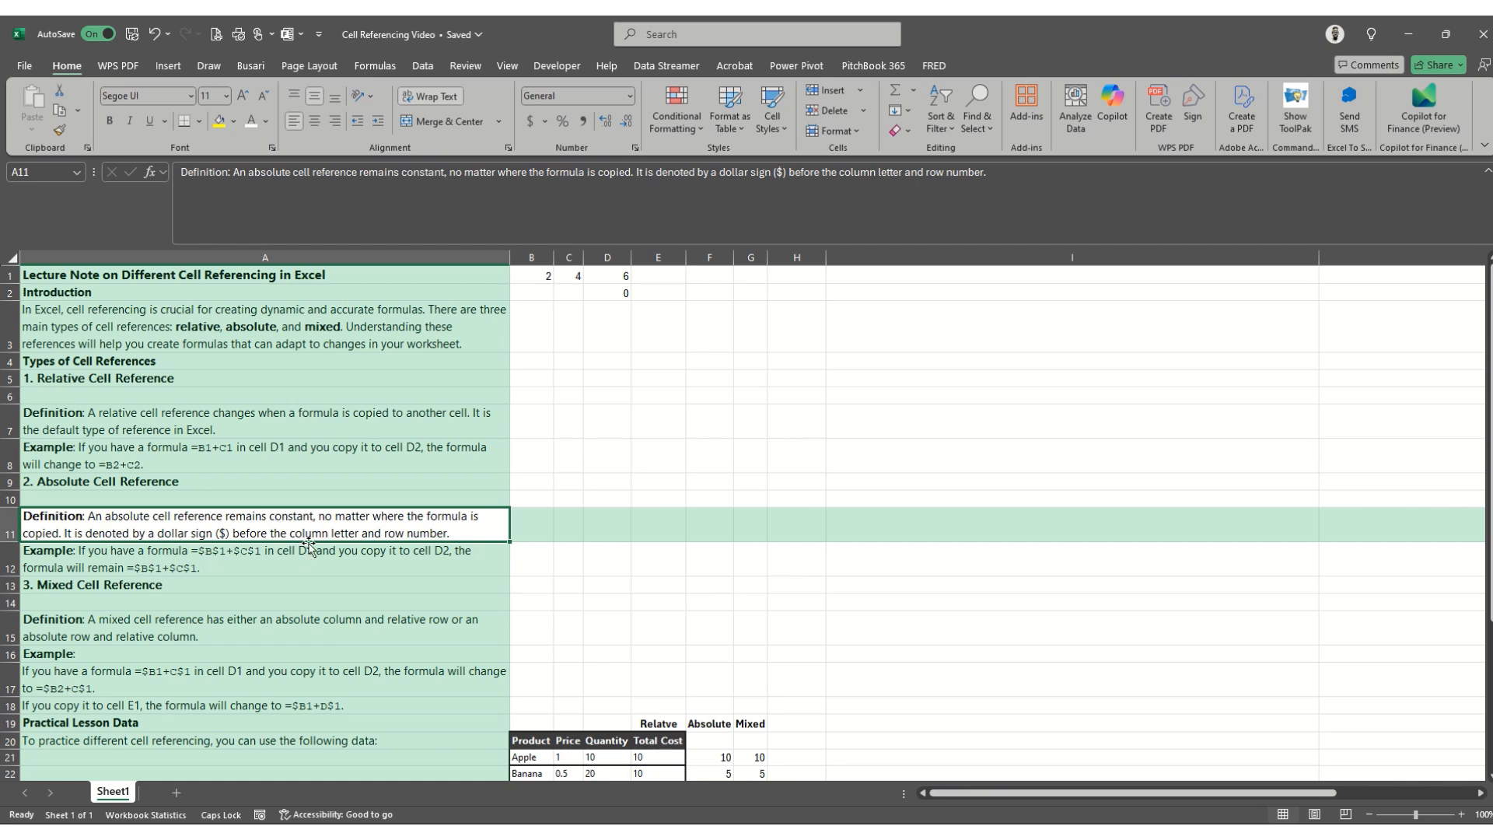
pyautogui.click(332, 568)
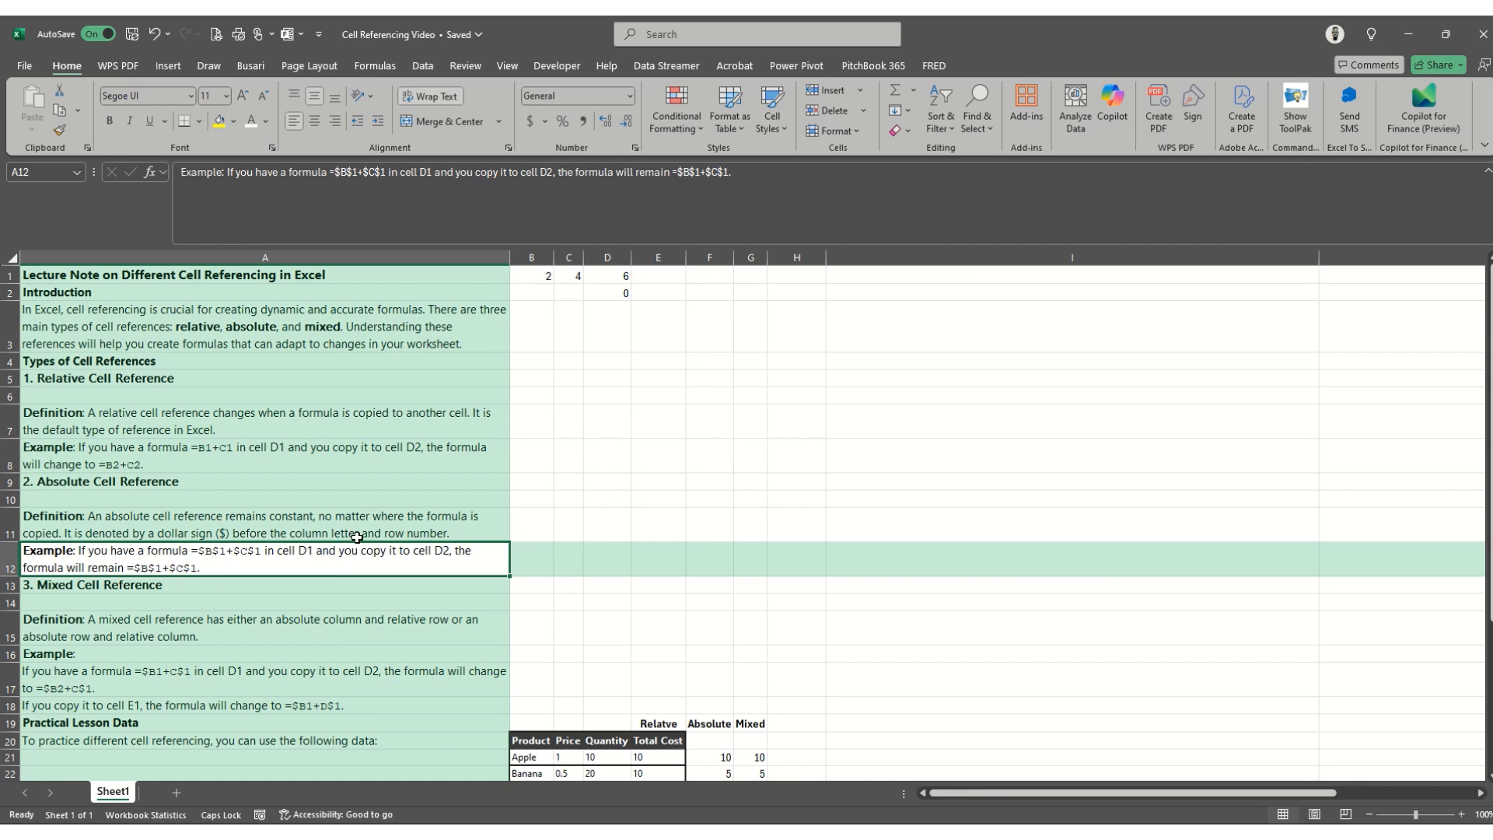
# - Change the formula in D1 to the fully absolute form =$B$1+$C$1
pyautogui.click(614, 276)
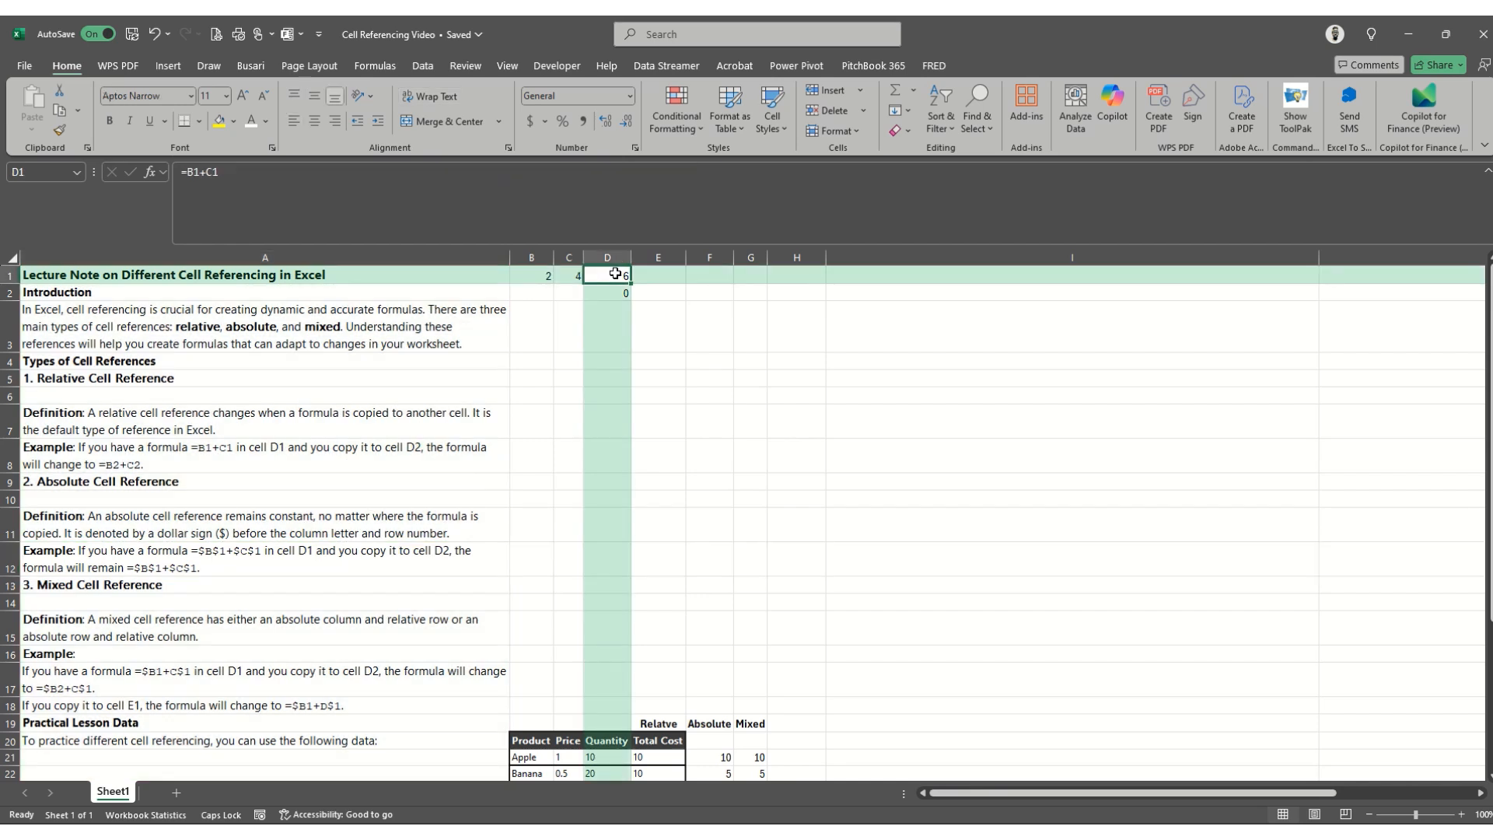
pyautogui.click(189, 172)
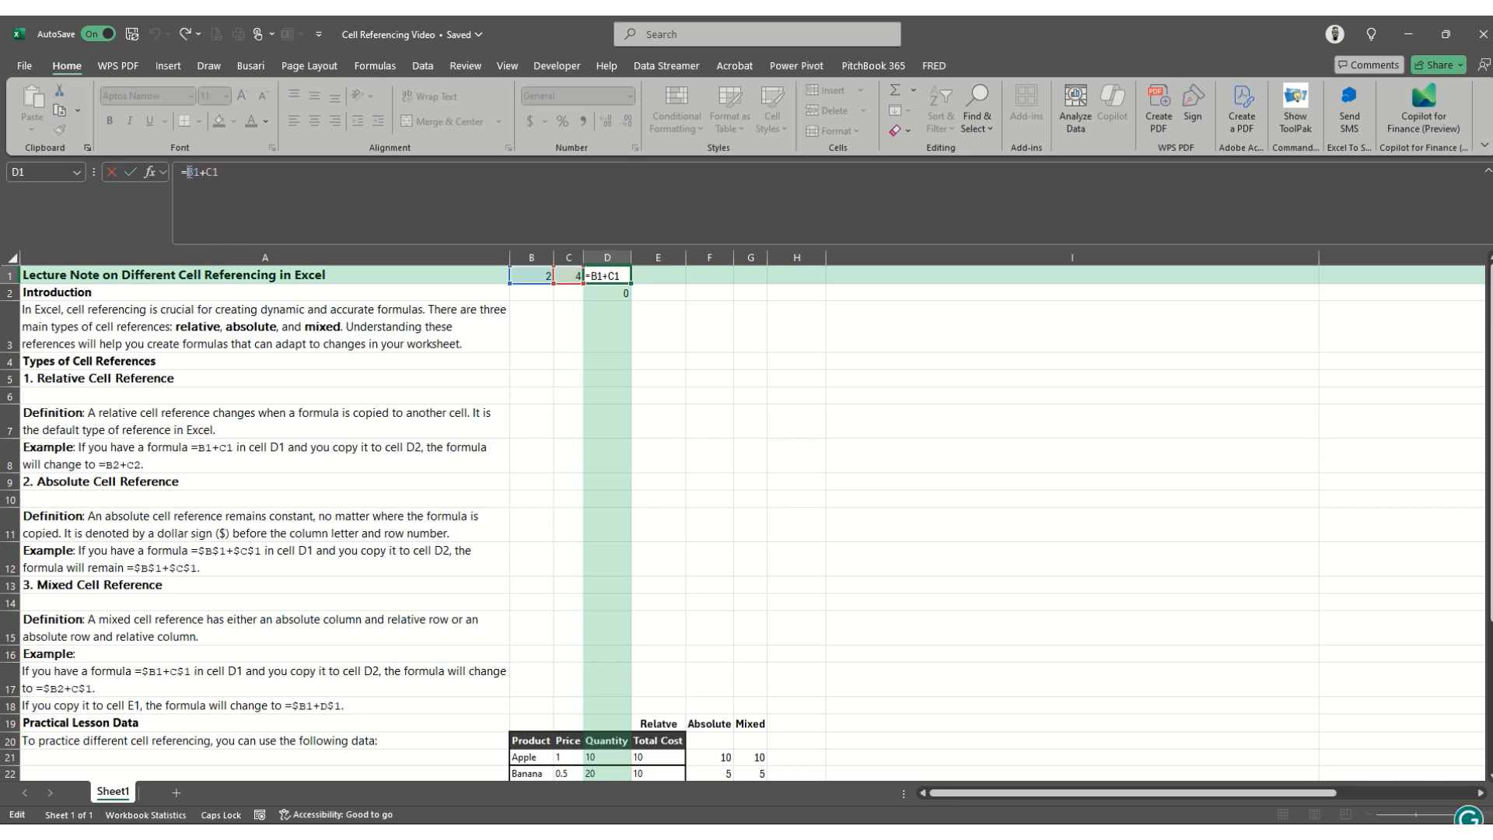
pyautogui.write('$B$')
pyautogui.press('F4')
pyautogui.press('F4')
pyautogui.press('F4')
pyautogui.press('F4')
pyautogui.press('F4')
pyautogui.press('Return')
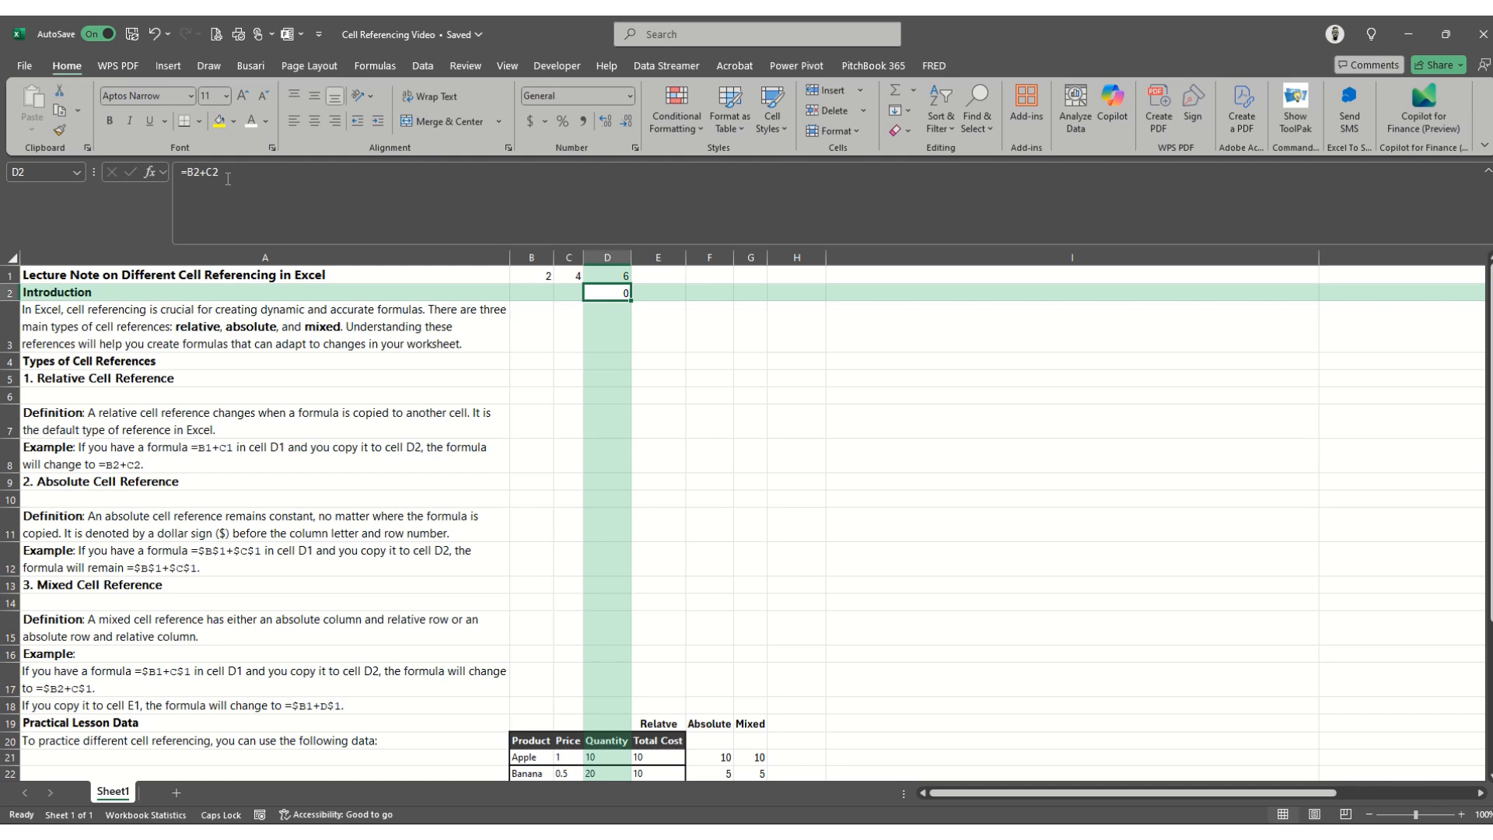
# - Copy the absolute formula from D1 into D2 and inspect which cells the copy refers to
pyautogui.press('Up')
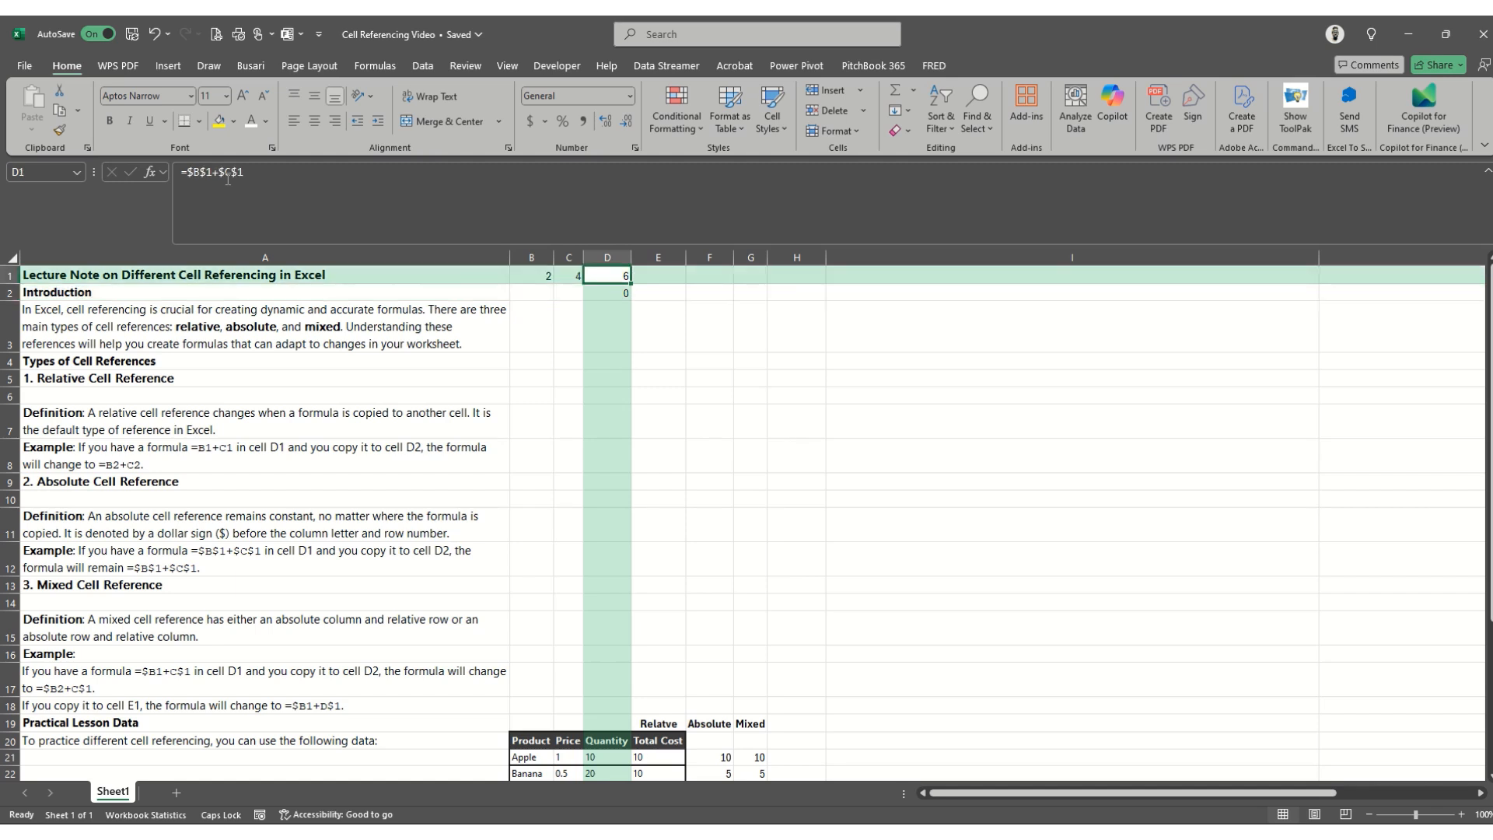
pyautogui.hotkey('ctrl', 'c')
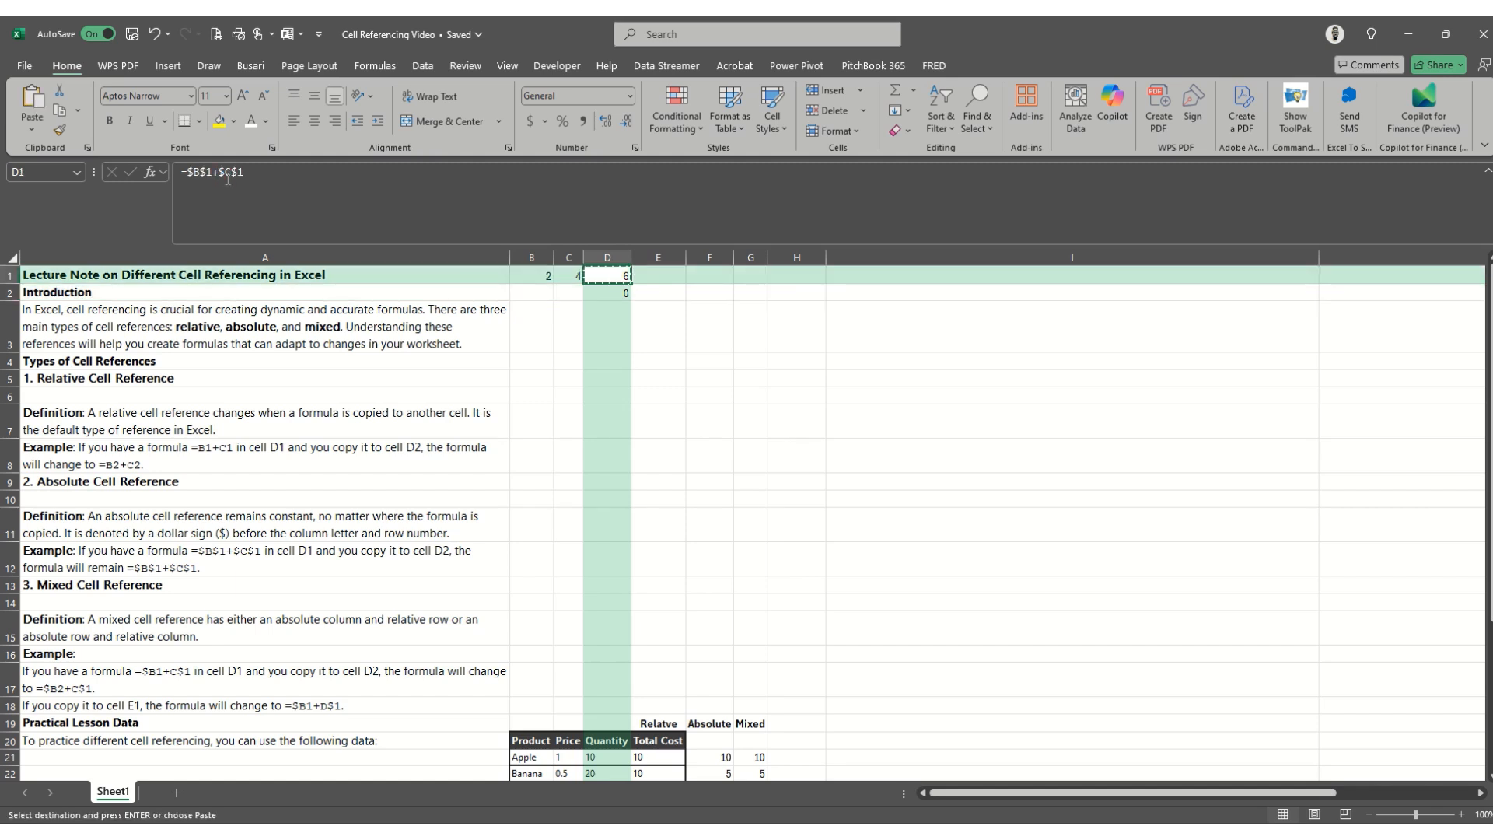
pyautogui.press('Down')
pyautogui.press('Return')
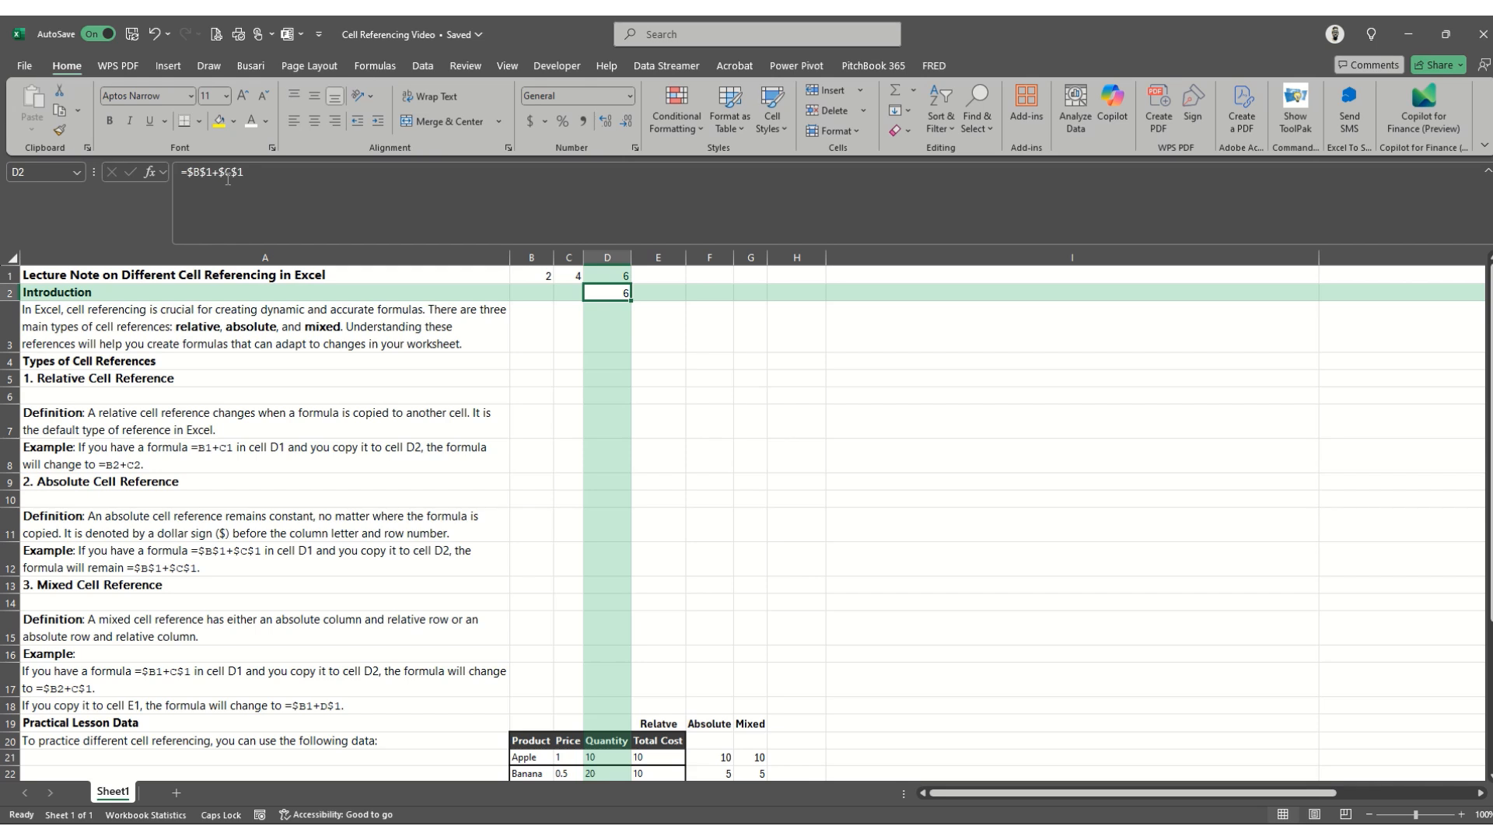
pyautogui.press('Down')
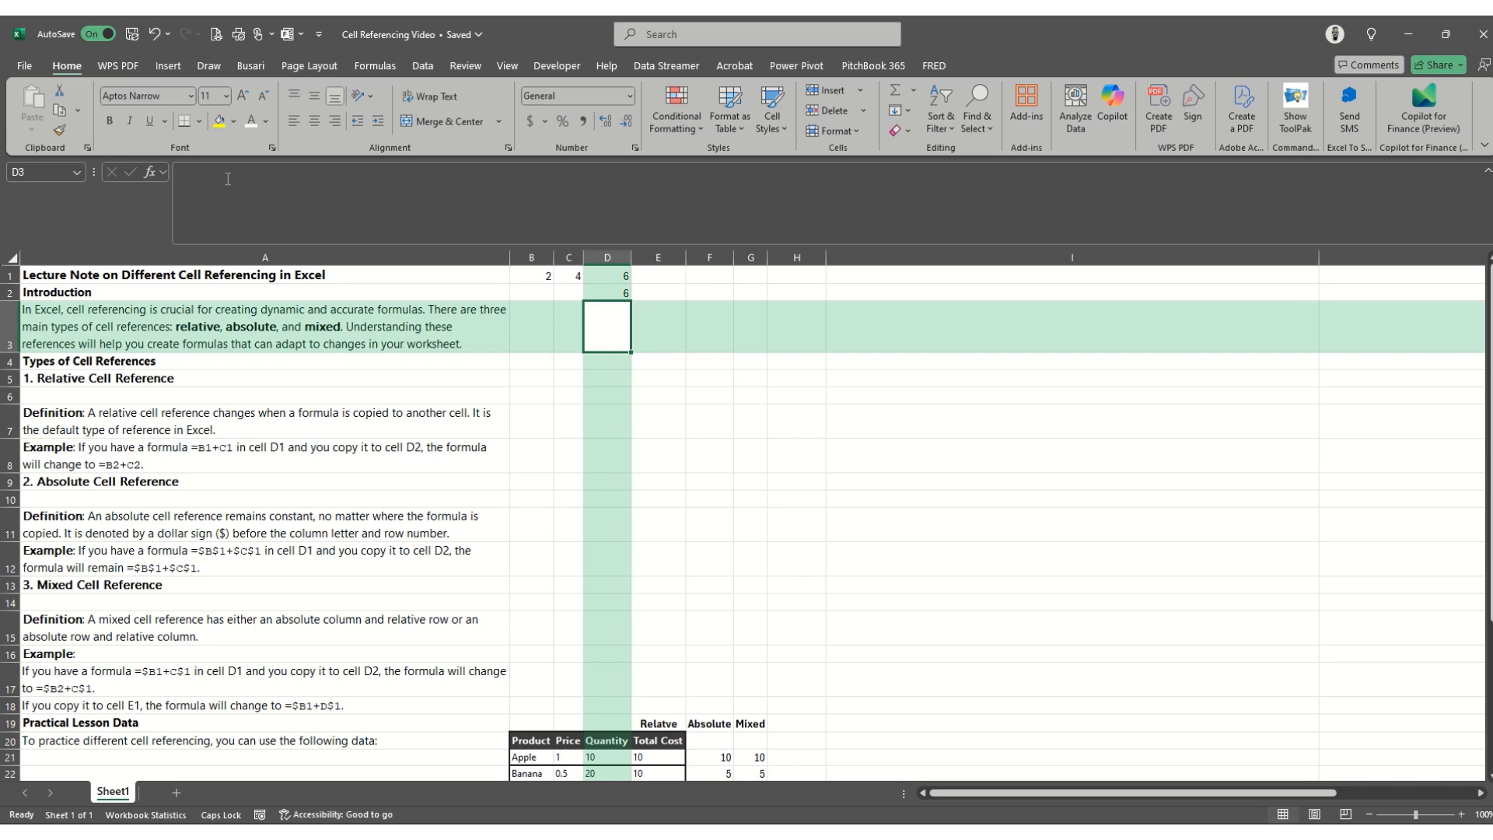
pyautogui.press('Up')
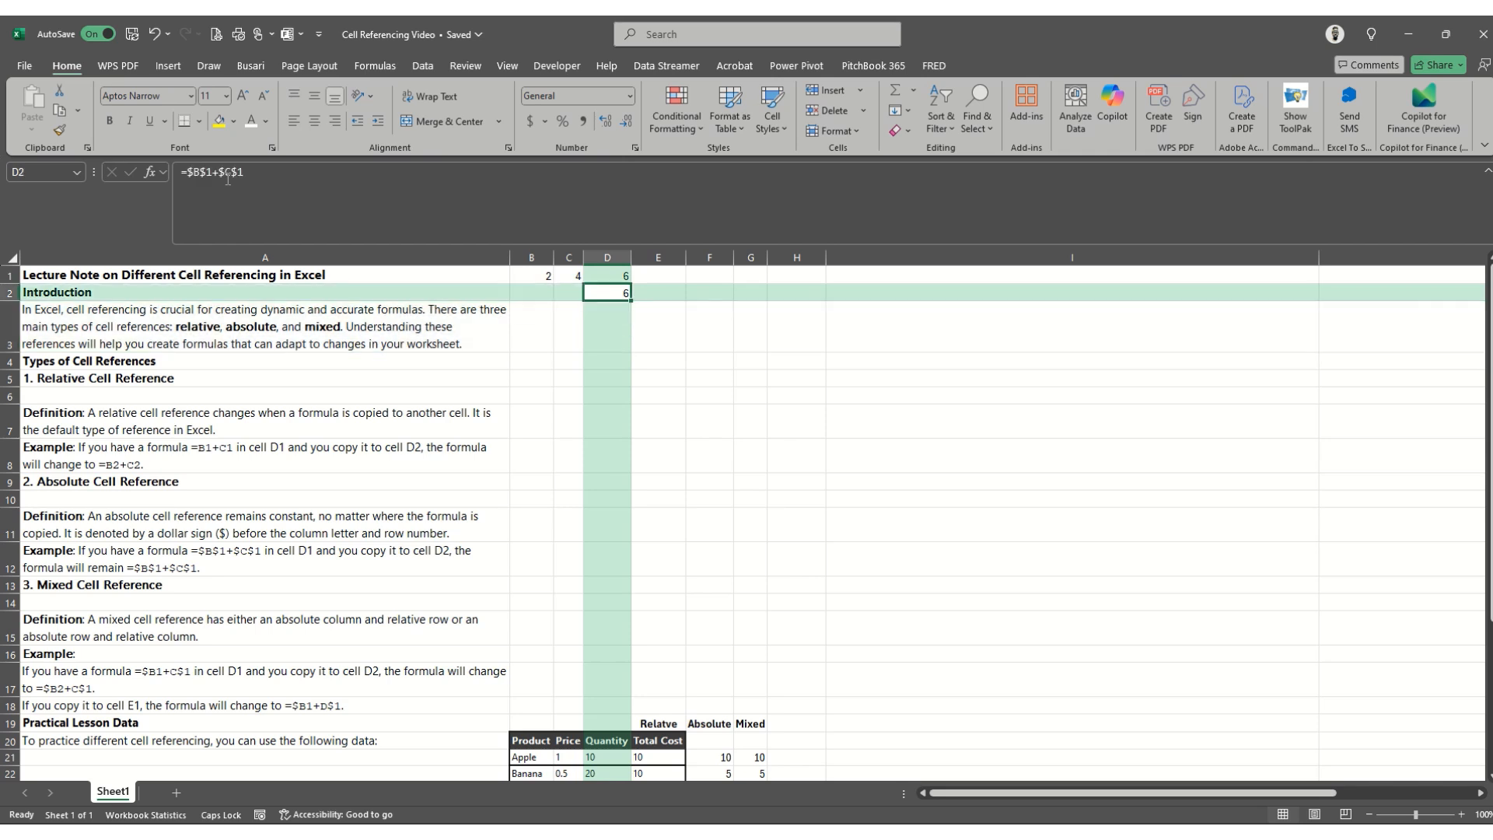
pyautogui.click(565, 195)
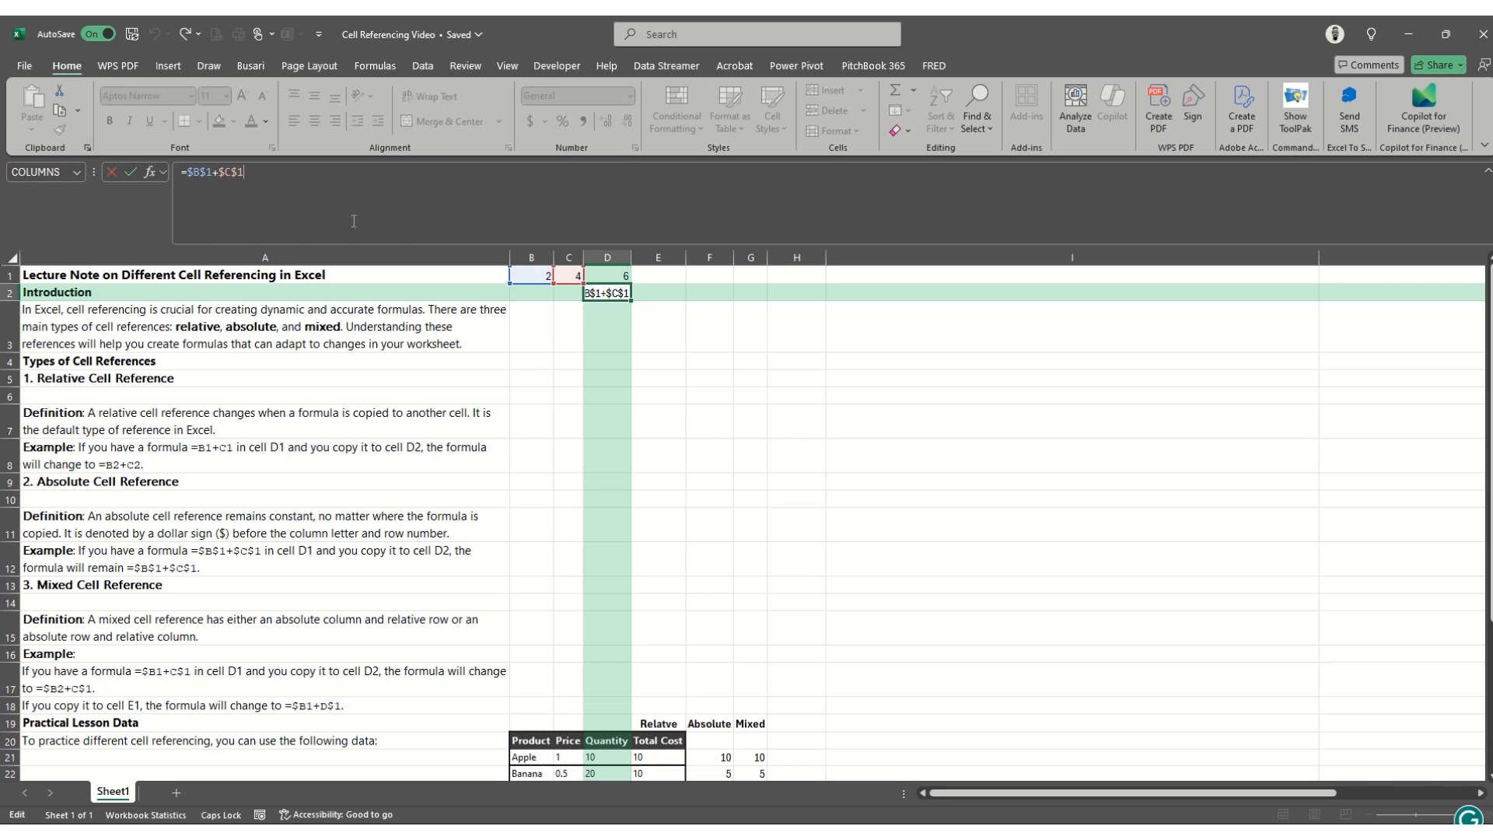
pyautogui.press('Return')
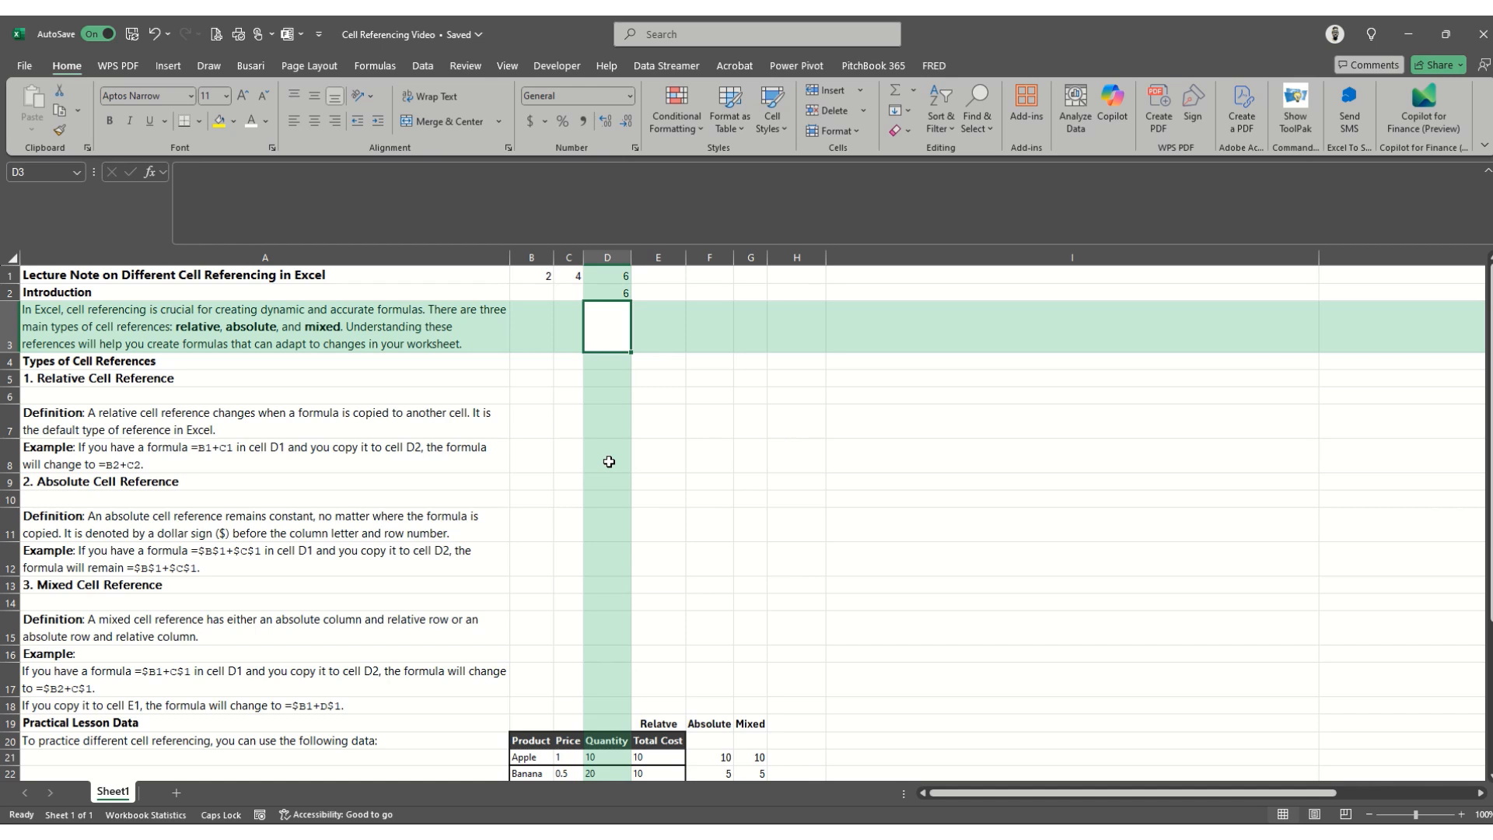
# - Read the mixed cell reference section down to the example in row 17
pyautogui.press('Down')
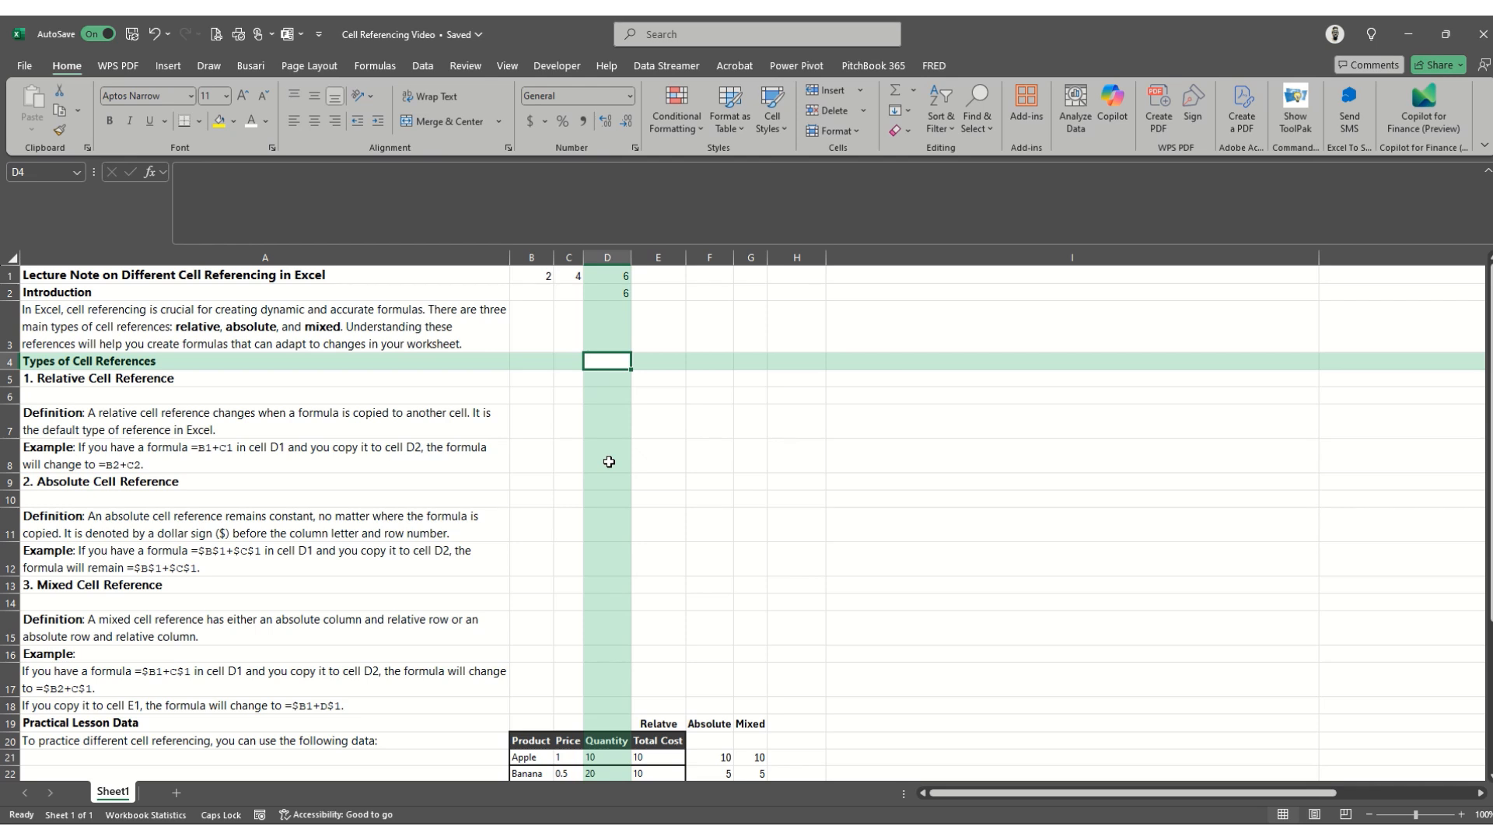
pyautogui.press('Down')
pyautogui.press('Down')
pyautogui.press('Down')
pyautogui.press('Down')
pyautogui.press('Down')
pyautogui.press('Down')
pyautogui.press('Down')
pyautogui.press('Down')
pyautogui.press('Down')
pyautogui.press('Down')
pyautogui.press('Down')
pyautogui.press('Down')
pyautogui.press('Down')
pyautogui.press('Down')
pyautogui.press('Up')
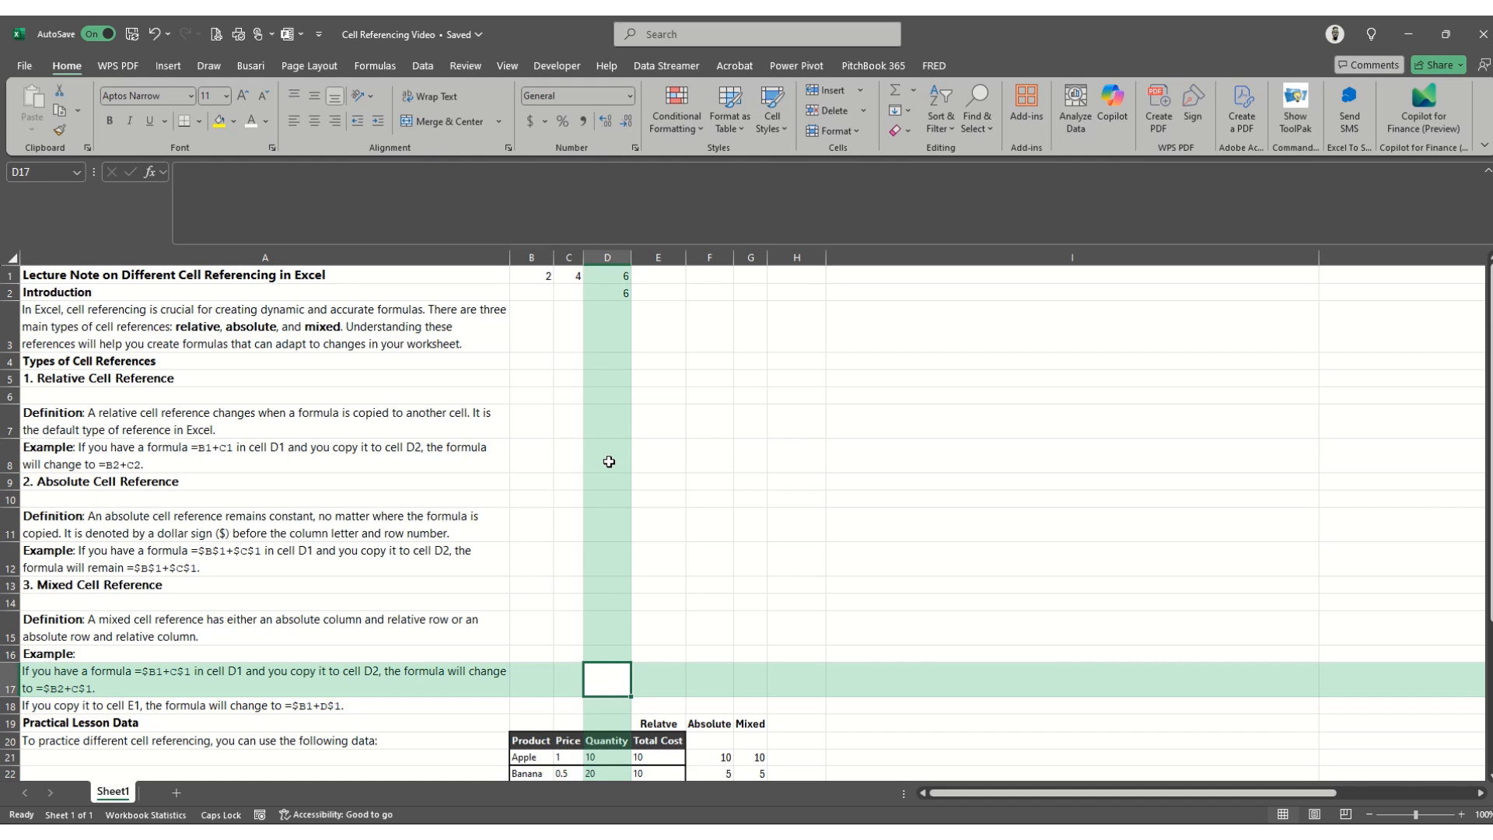
# - Change the formula in D1 to the mixed reference form =$B1+C$1
pyautogui.press('Up')
pyautogui.press('Up')
pyautogui.press('Up')
pyautogui.press('Up')
pyautogui.press('Up')
pyautogui.press('Up')
pyautogui.press('Up')
pyautogui.press('Up')
pyautogui.press('Up')
pyautogui.press('Up')
pyautogui.press('Up')
pyautogui.press('Up')
pyautogui.press('Up')
pyautogui.press('Up')
pyautogui.press('Up')
pyautogui.press('Up')
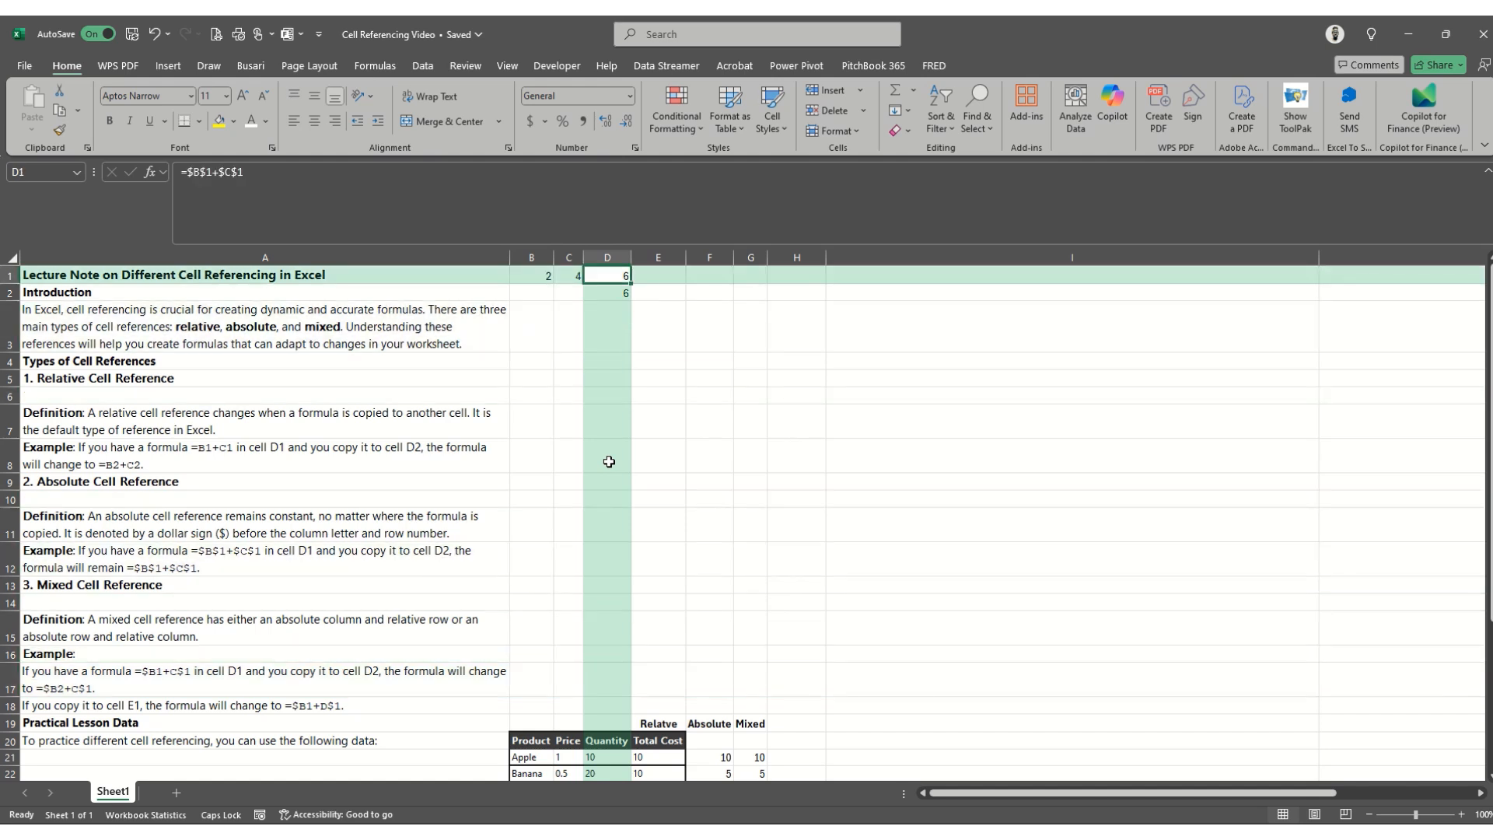
pyautogui.click(202, 172)
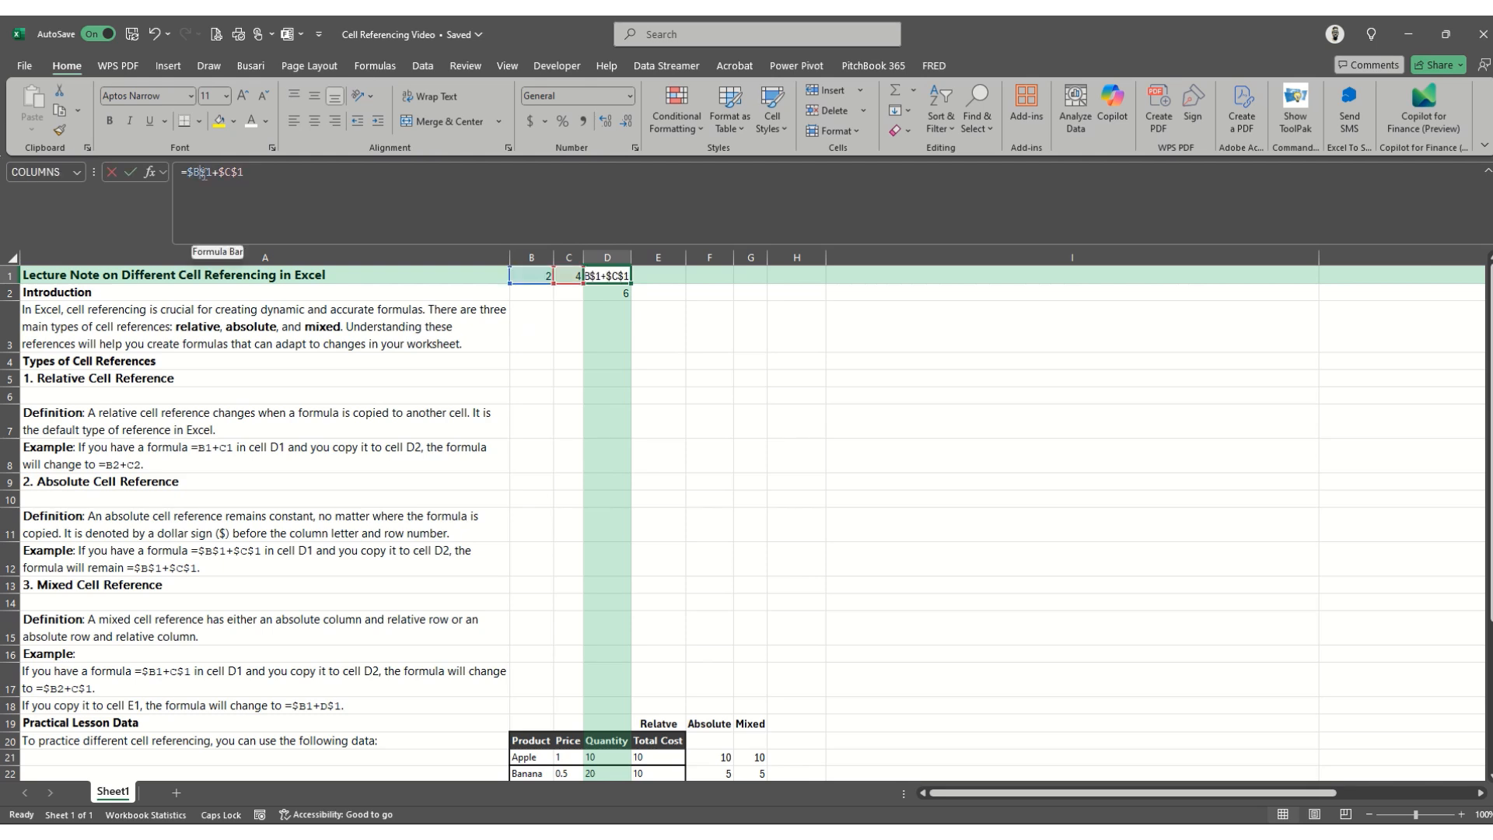
pyautogui.press('BackSpace')
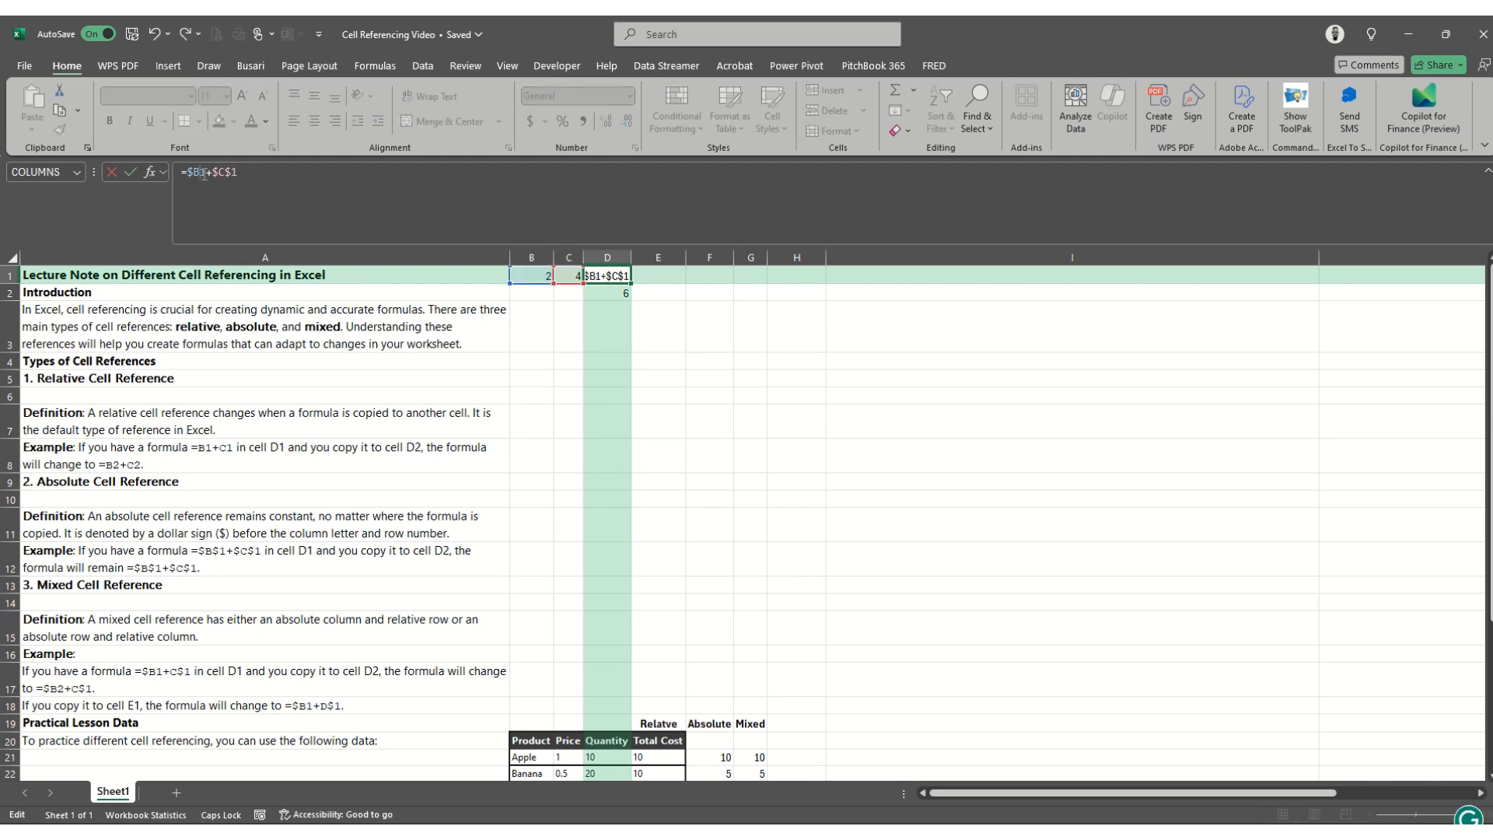
pyautogui.hotkey('ctrl', 'Return')
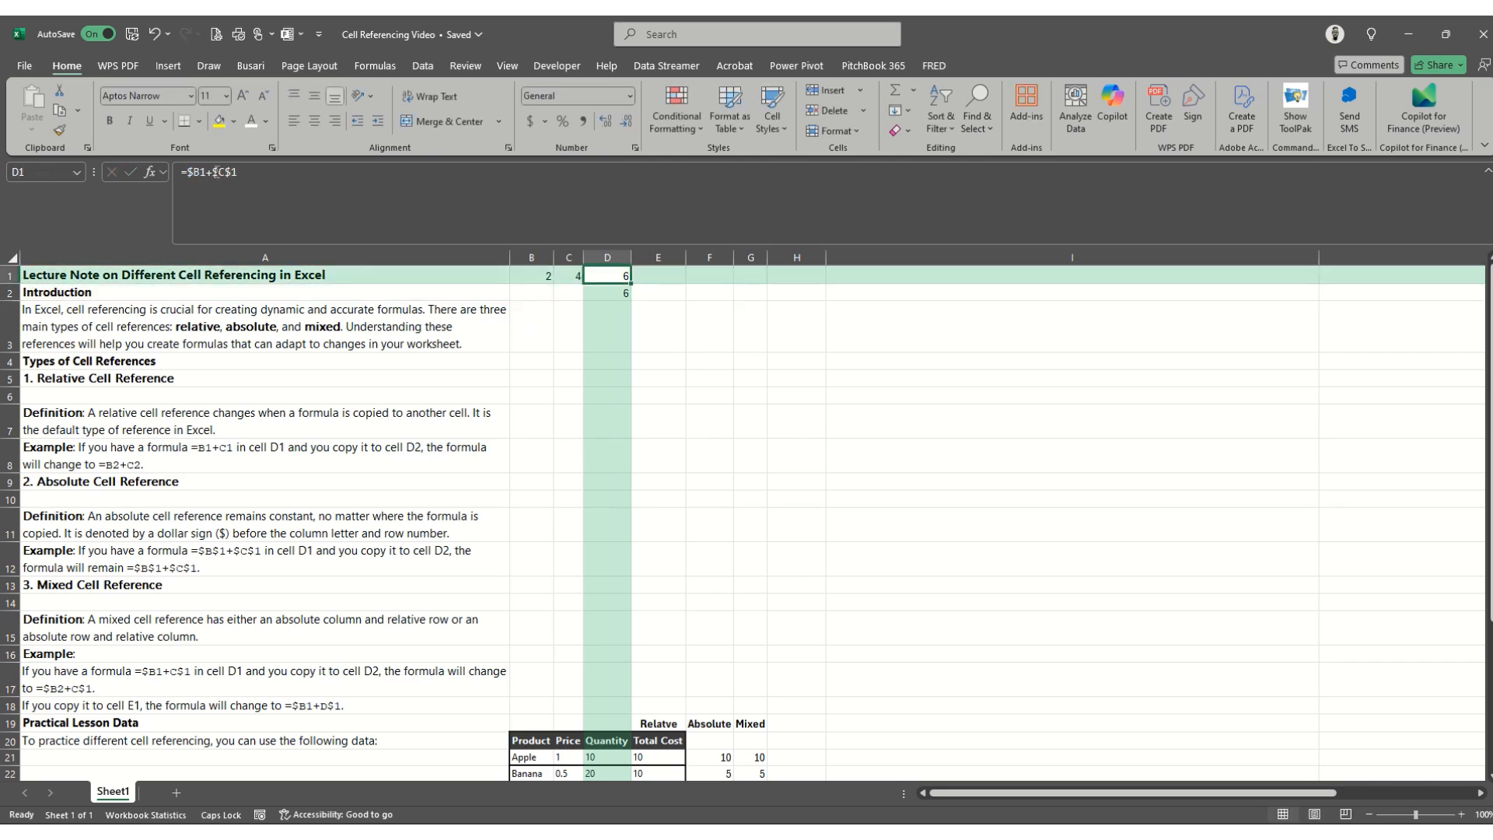
pyautogui.click(220, 172)
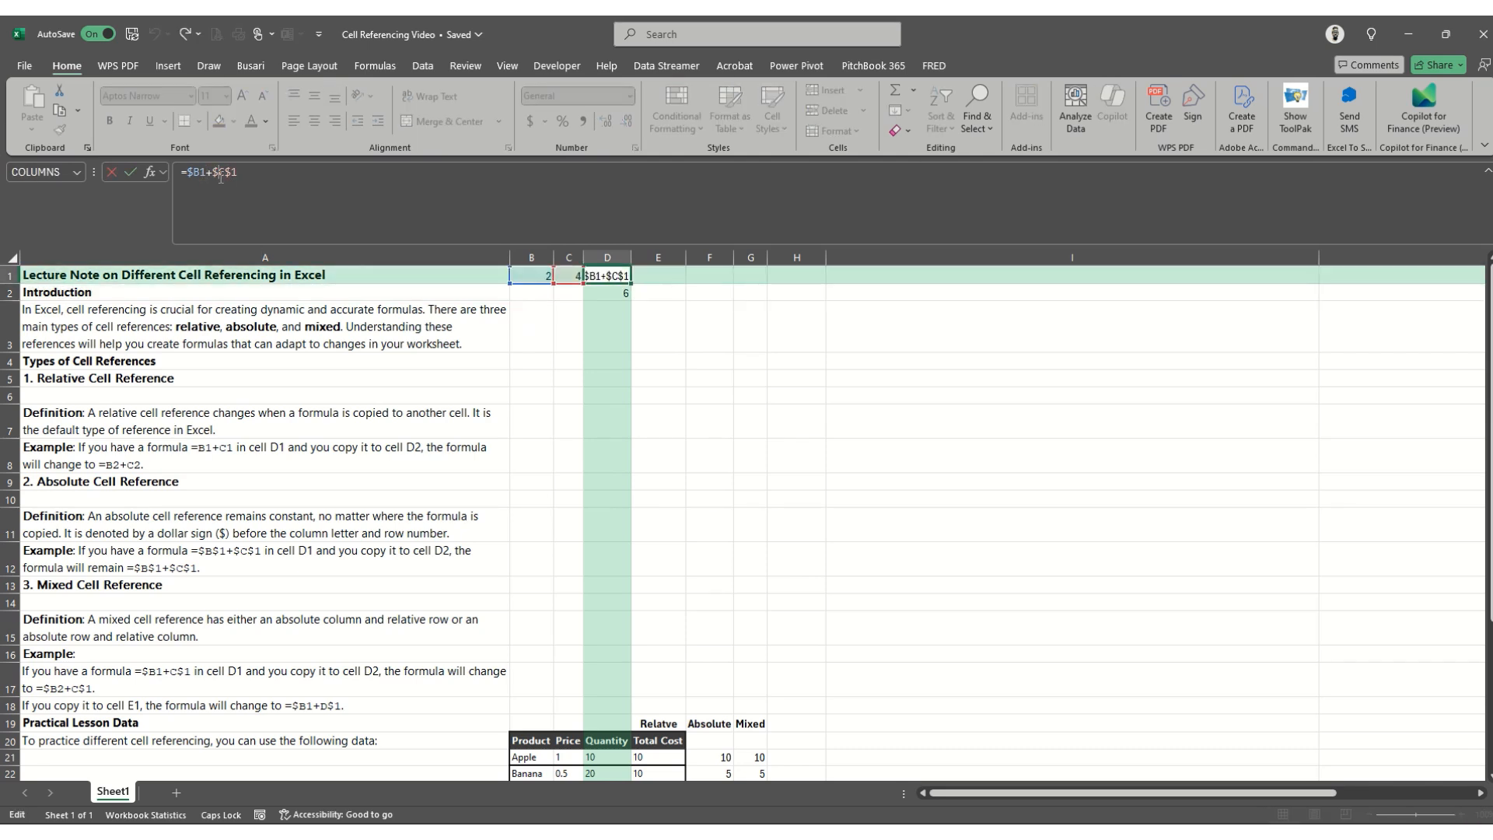
pyautogui.write('$')
pyautogui.press('Return')
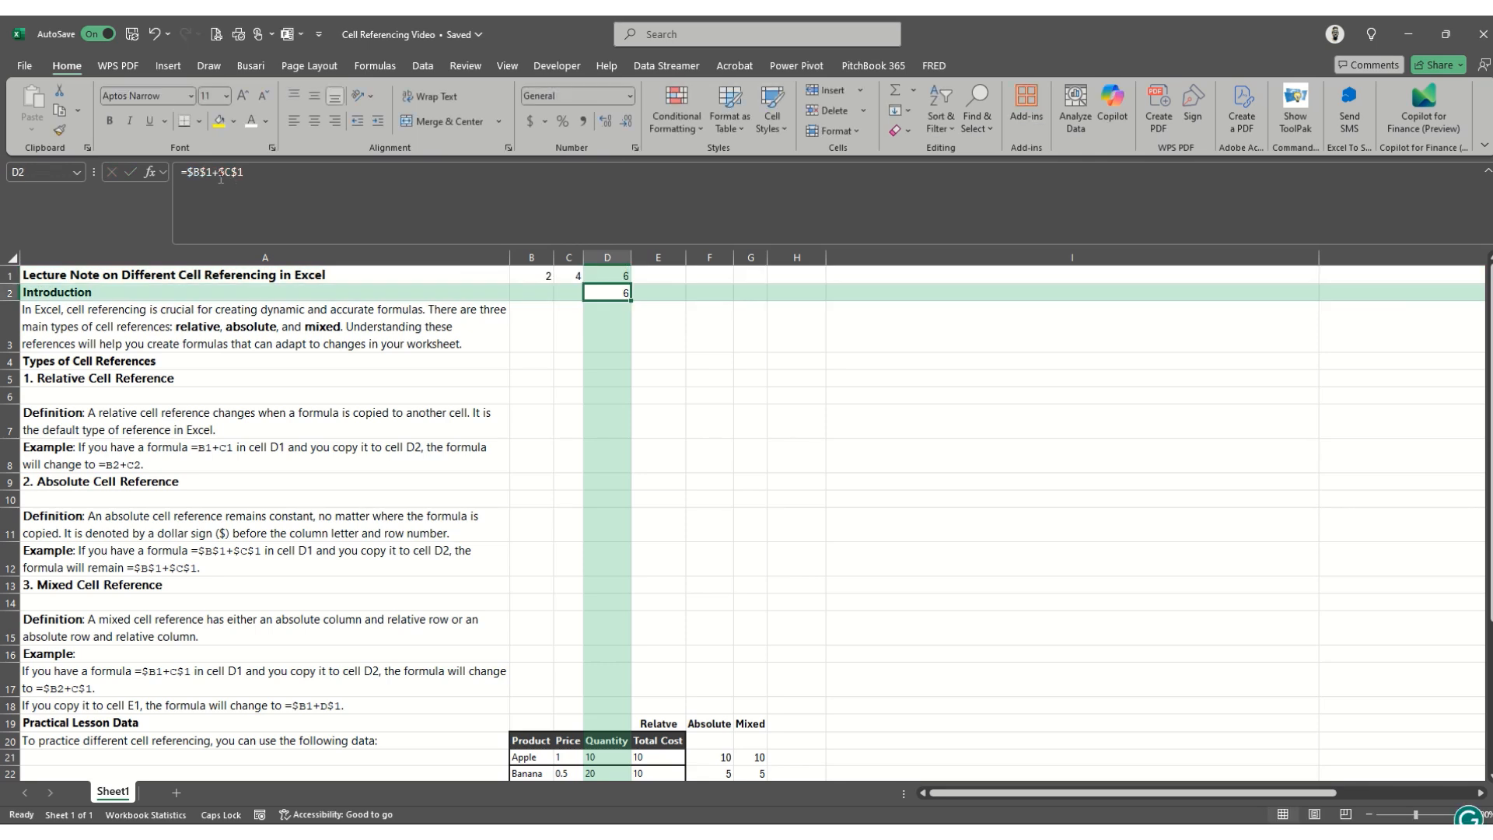
# - Clear the absolute formula from D2 and inspect which cells the mixed formula in D1 refers to
pyautogui.press('Delete')
pyautogui.hotkey('ctrl', 'z')
pyautogui.click(576, 191)
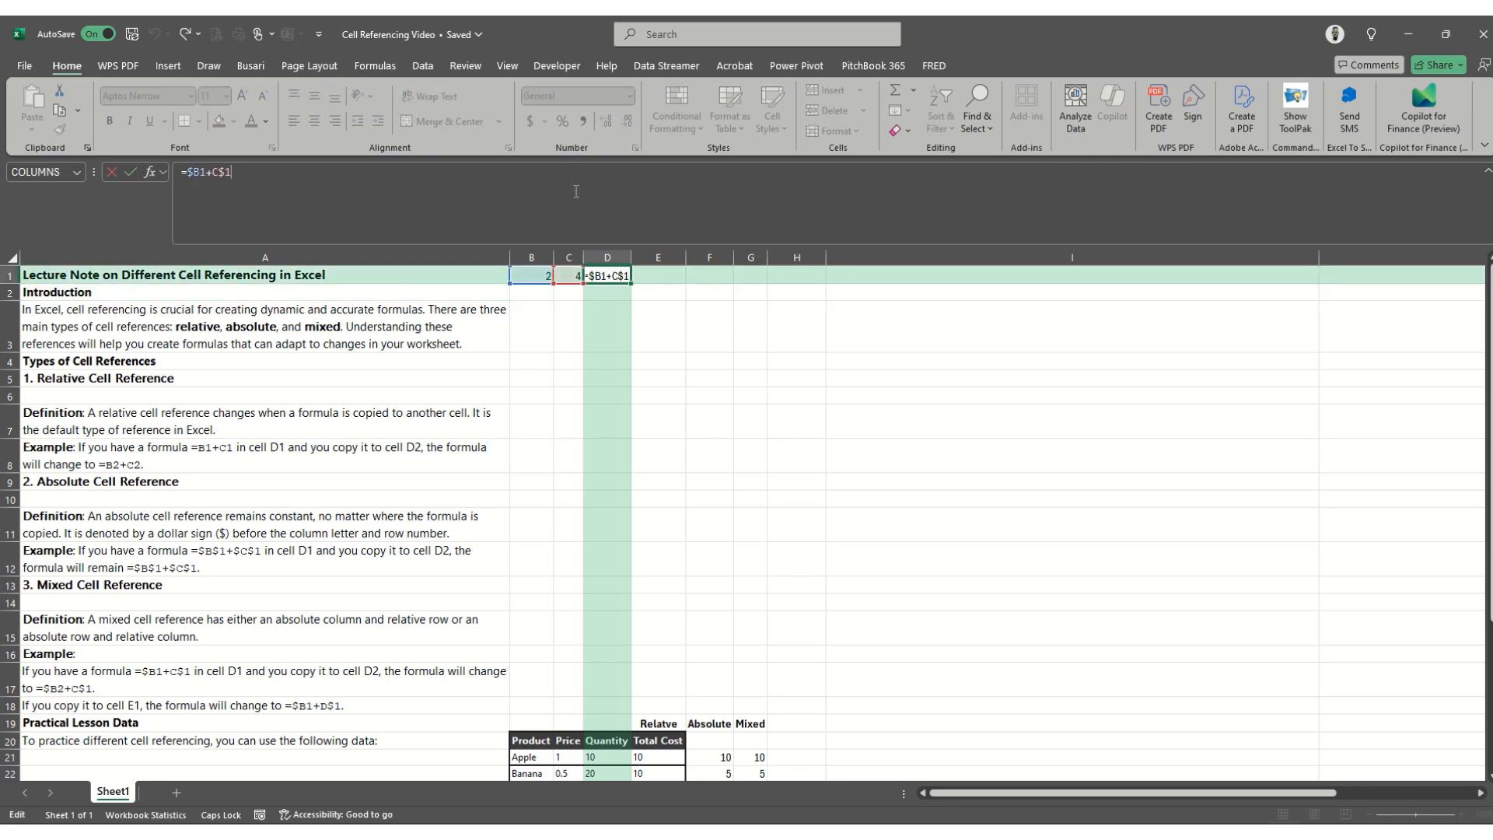
pyautogui.press('Return')
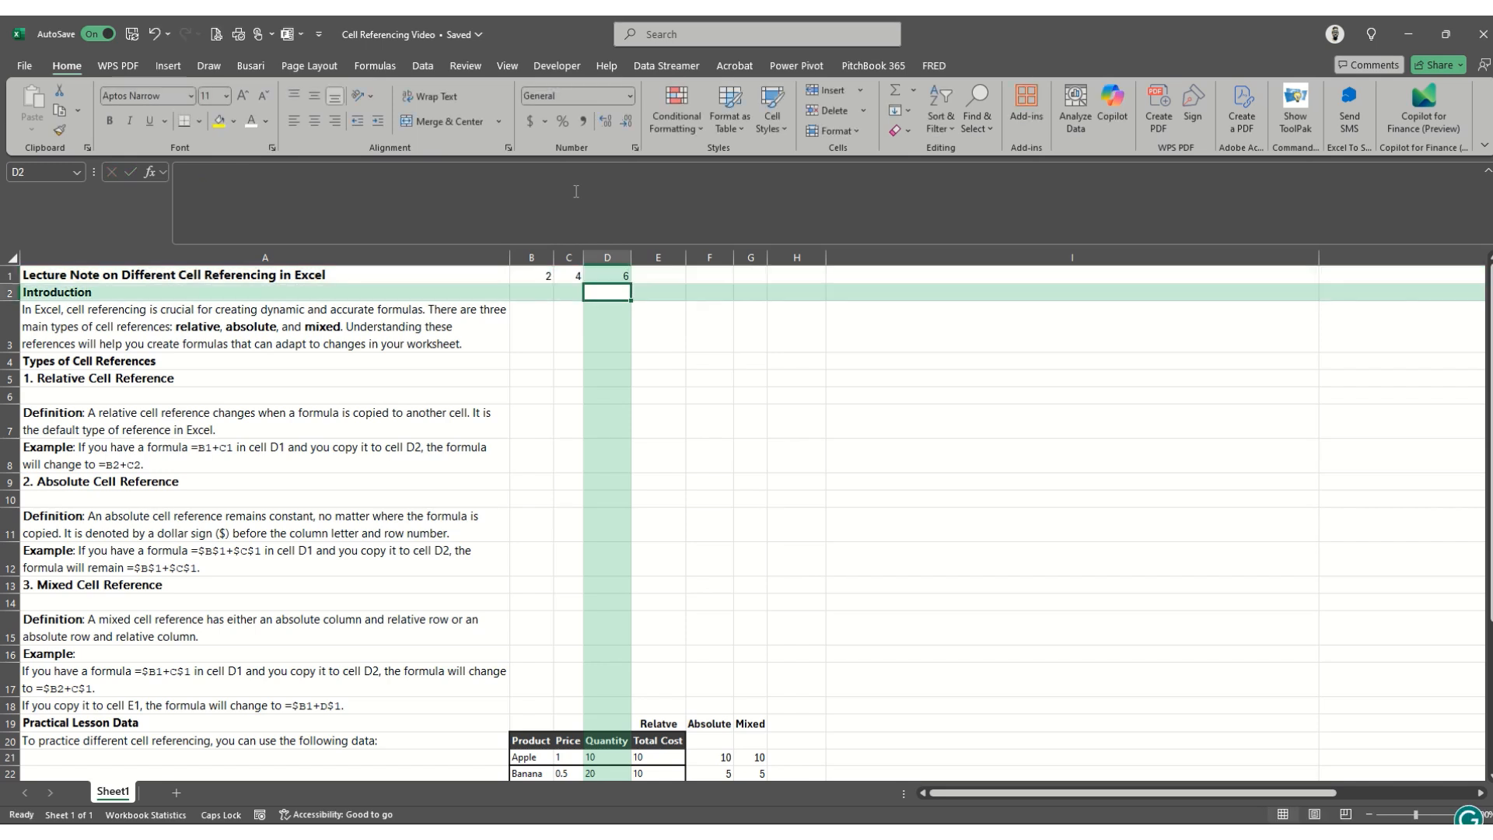
# - Fill the mixed formula from D1 down into D2 and inspect which cells the copy refers to
pyautogui.hotkey('ctrl', 'd')
pyautogui.click(677, 217)
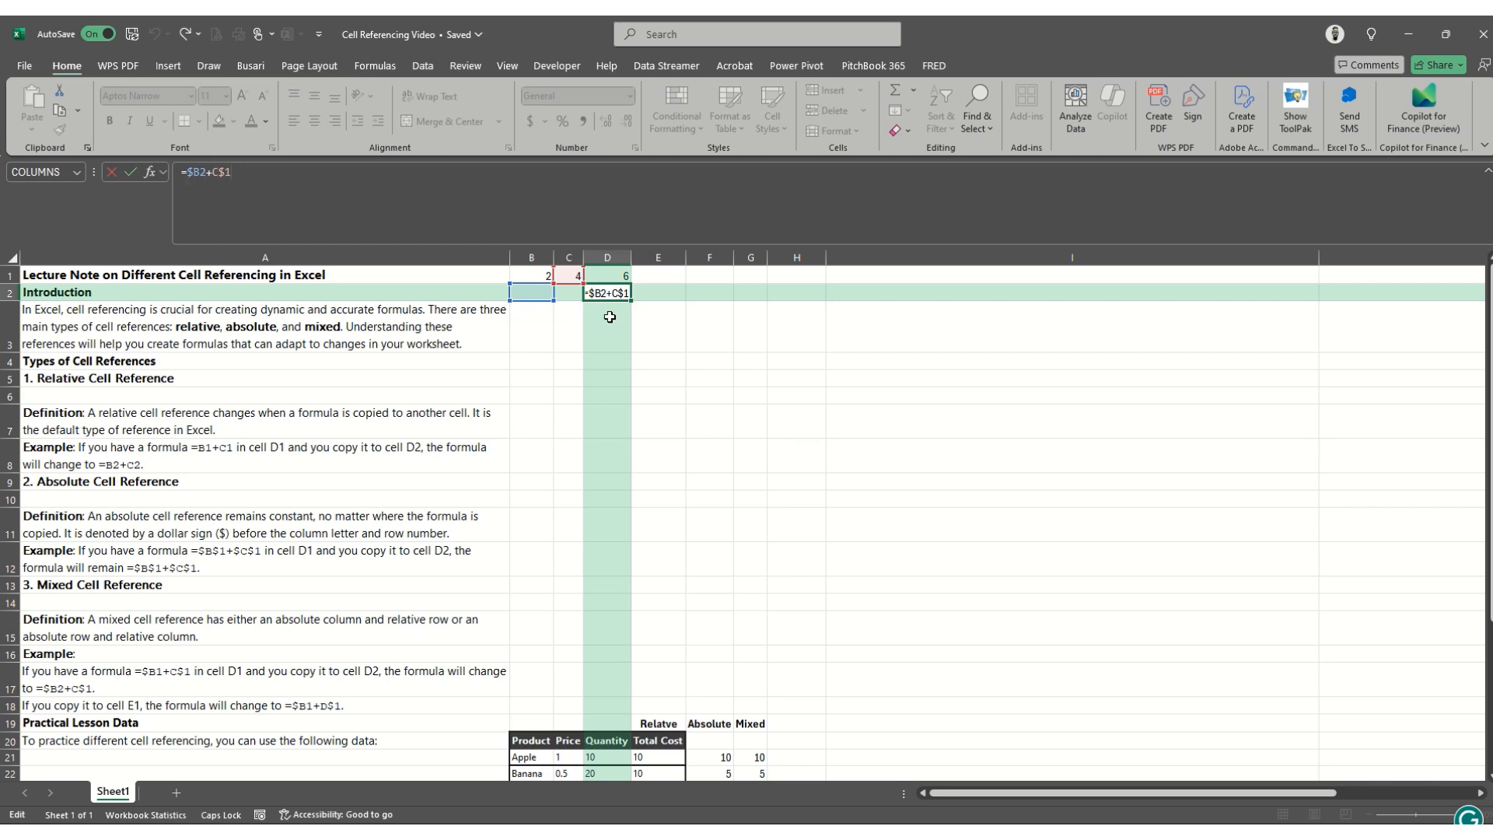
pyautogui.hotkey('ctrl', 'Return')
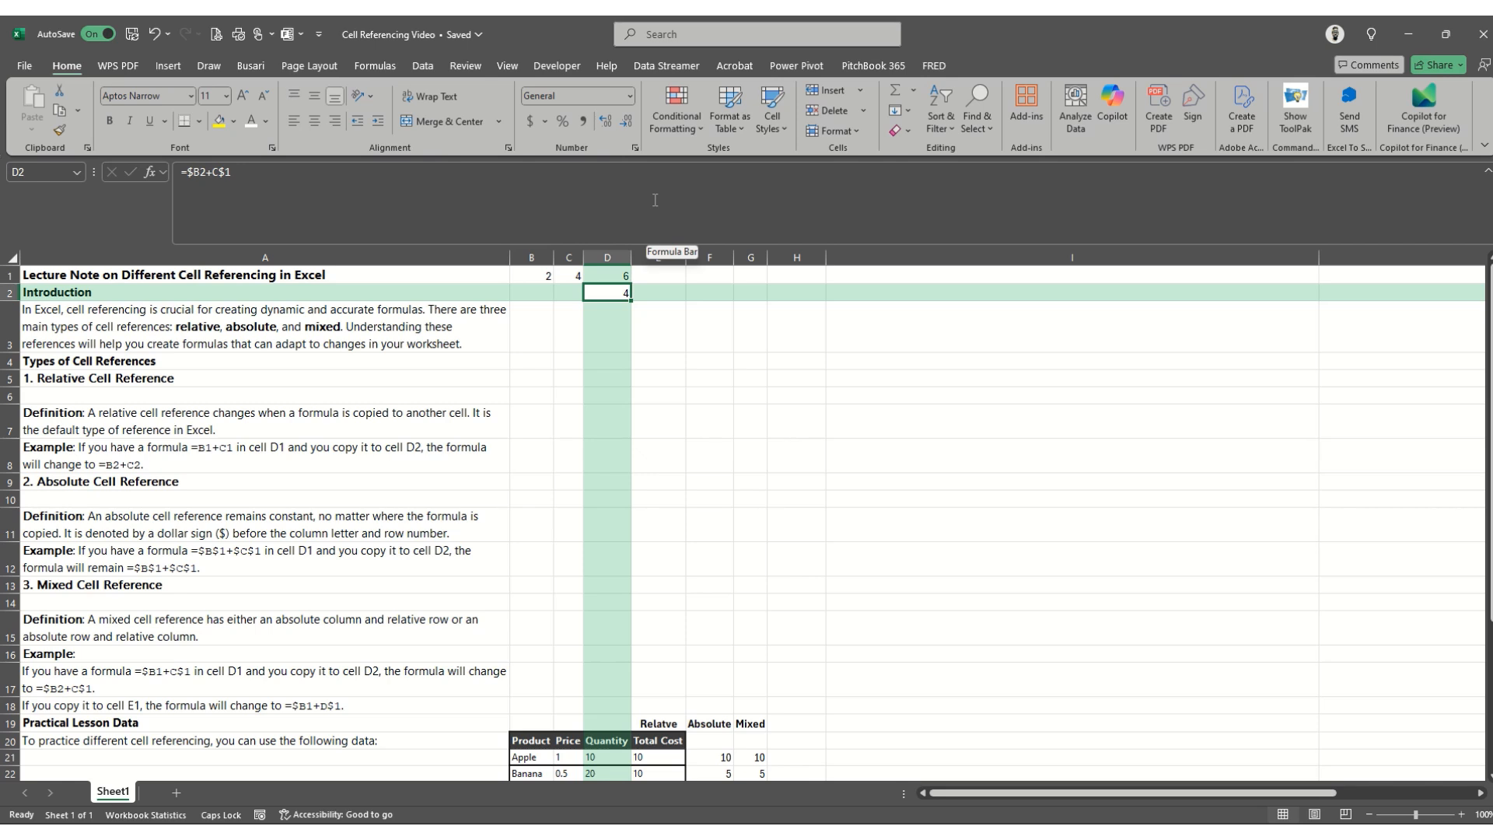
pyautogui.click(659, 201)
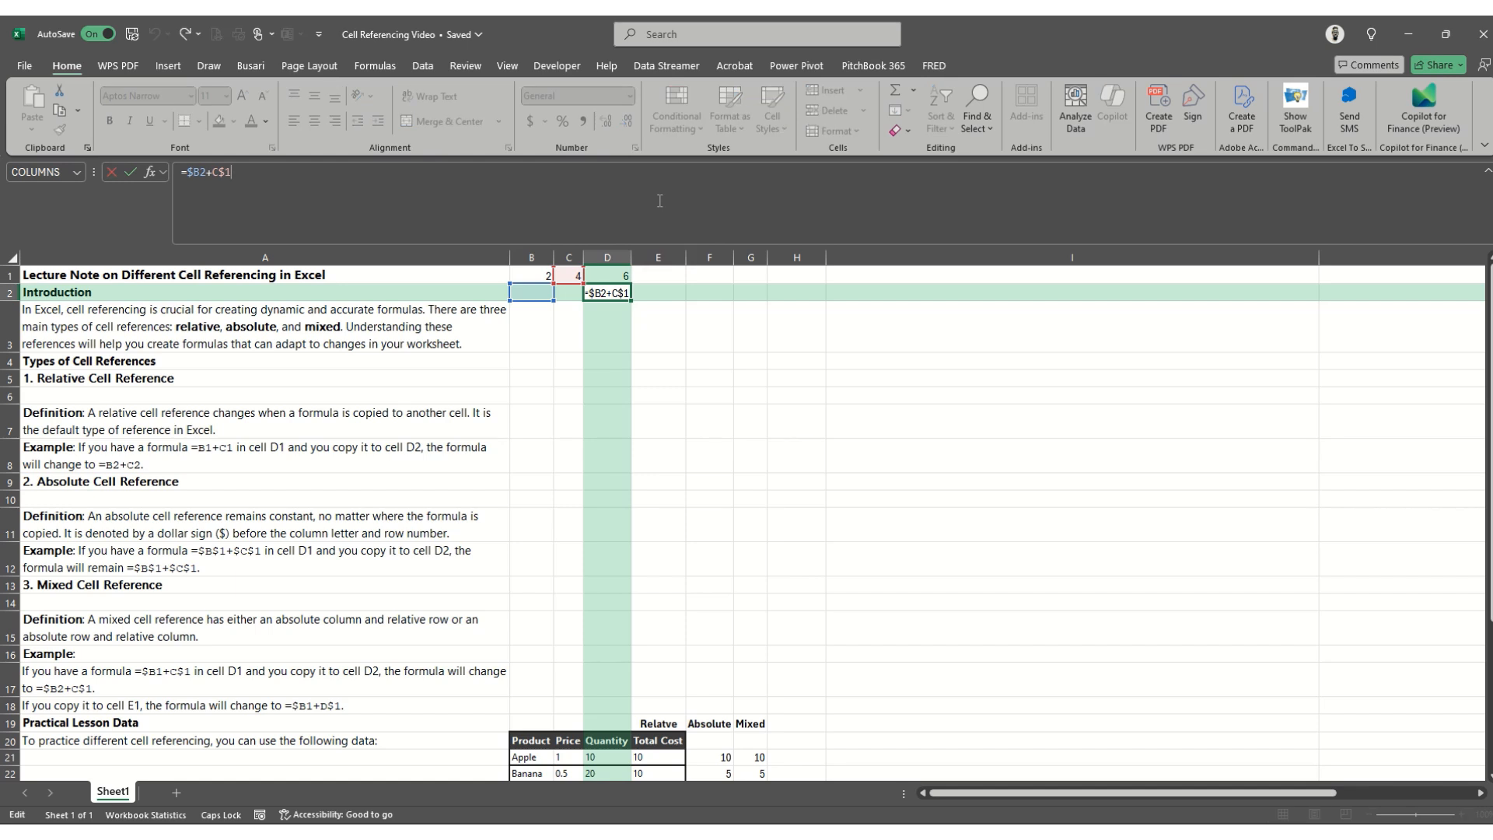
pyautogui.press('Return')
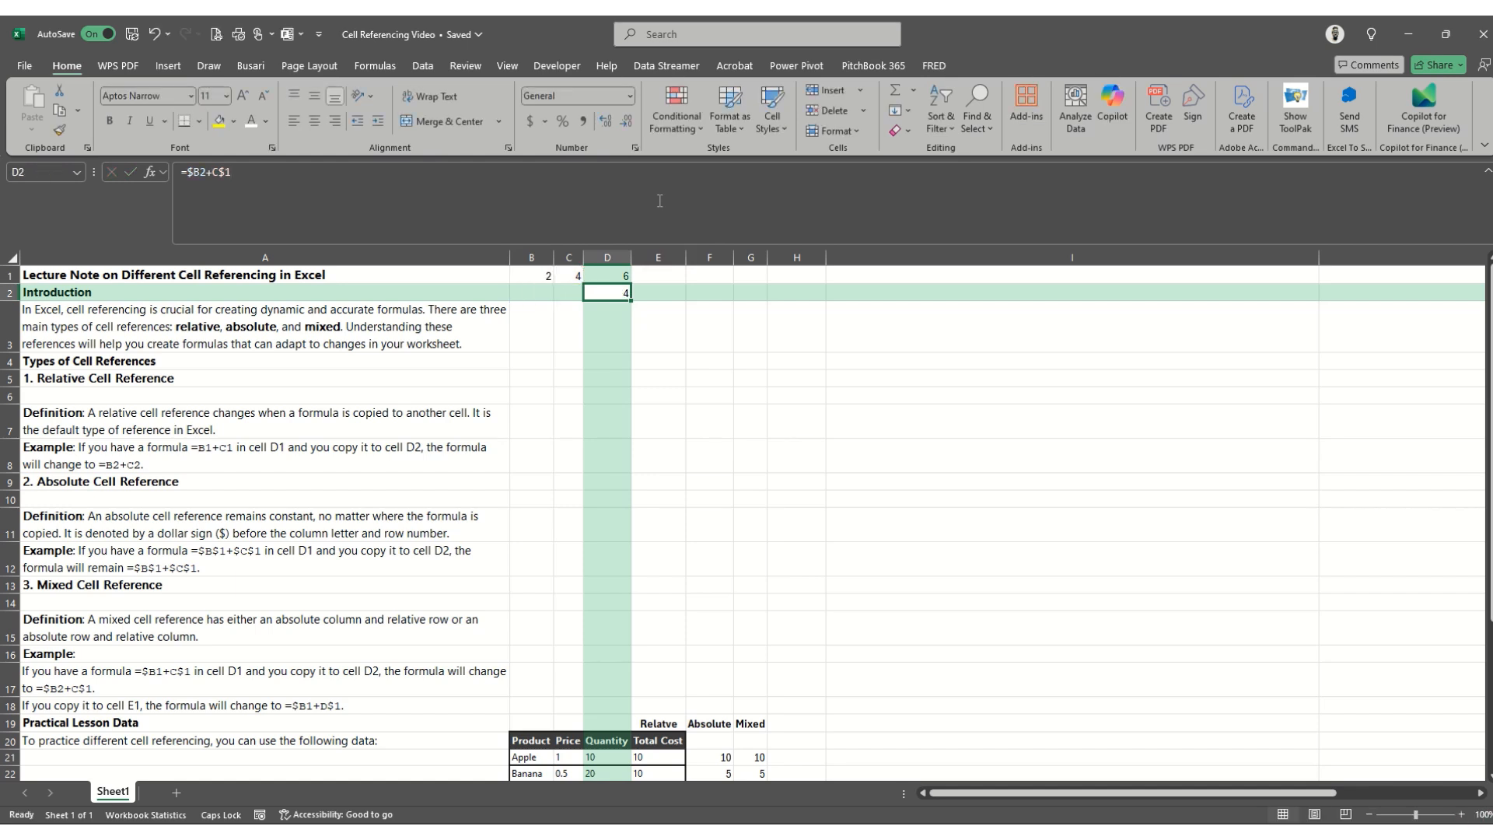
# - Examine the practice table under Practical Lesson Data, going through the prices, quantities and products in rows 21 to 24
pyautogui.press('Down')
pyautogui.press('Down')
pyautogui.press('Down')
pyautogui.press('Down')
pyautogui.press('Down')
pyautogui.press('Down')
pyautogui.press('Down')
pyautogui.press('Down')
pyautogui.press('Down')
pyautogui.press('Down')
pyautogui.press('Down')
pyautogui.press('Down')
pyautogui.press('Down')
pyautogui.press('Down')
pyautogui.press('Down')
pyautogui.press('Down')
pyautogui.press('Down')
pyautogui.press('Down')
pyautogui.press('Down')
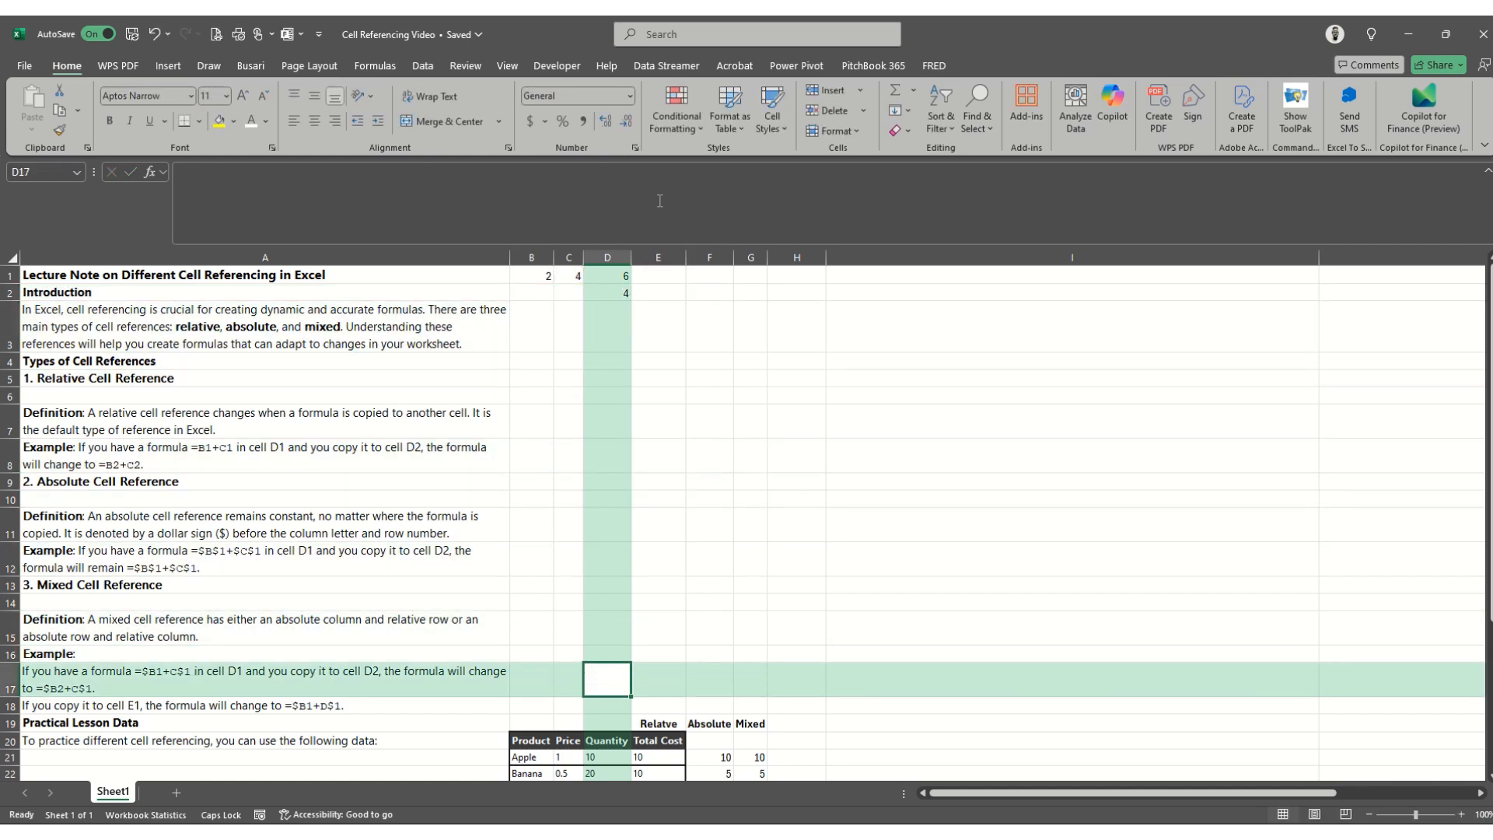
pyautogui.press('Down')
pyautogui.press('Down')
pyautogui.press('Down')
pyautogui.press('Down')
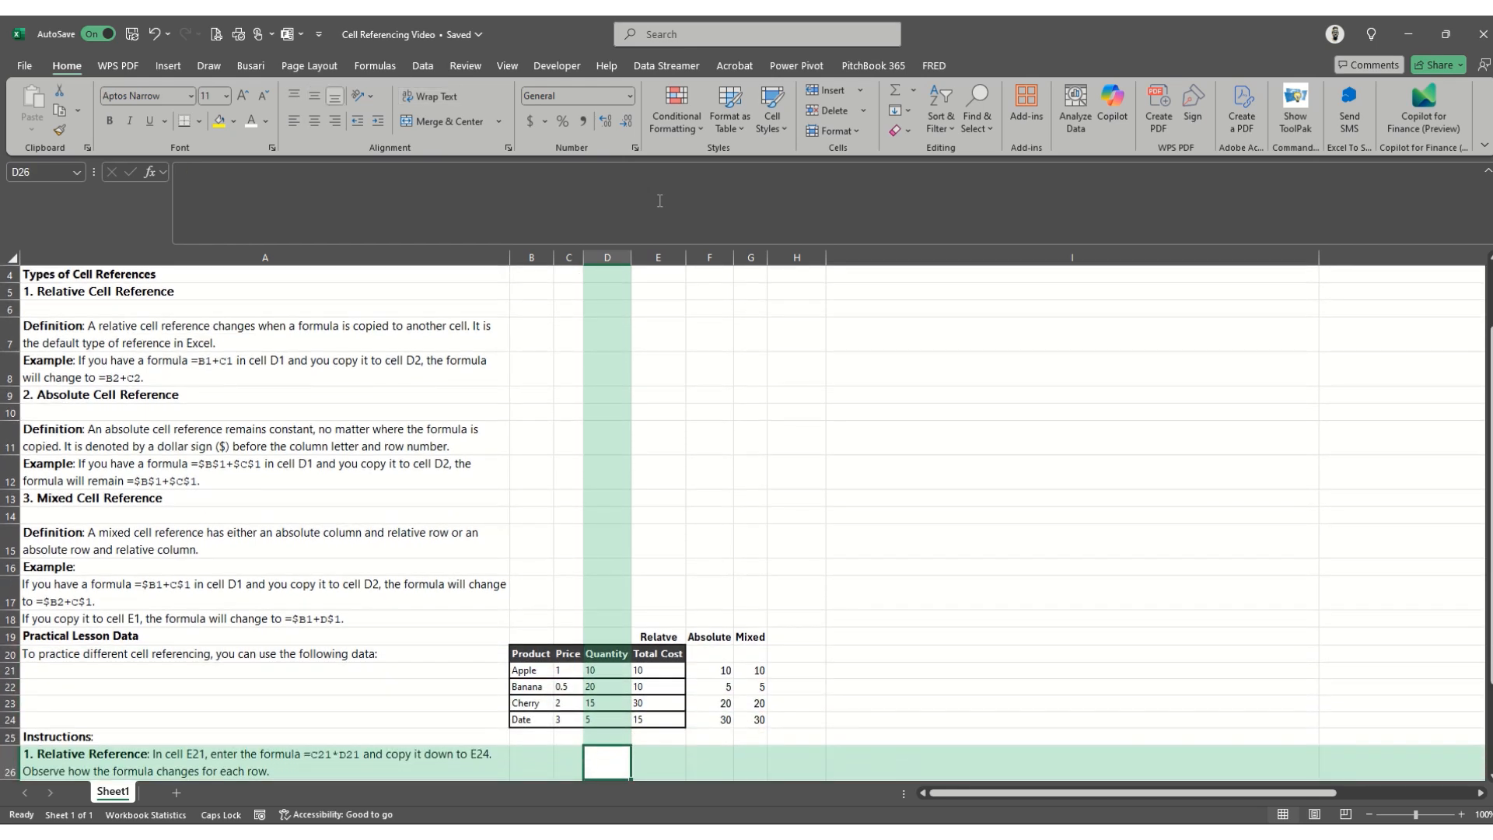
pyautogui.press('Up')
pyautogui.press('Up')
pyautogui.press('Up')
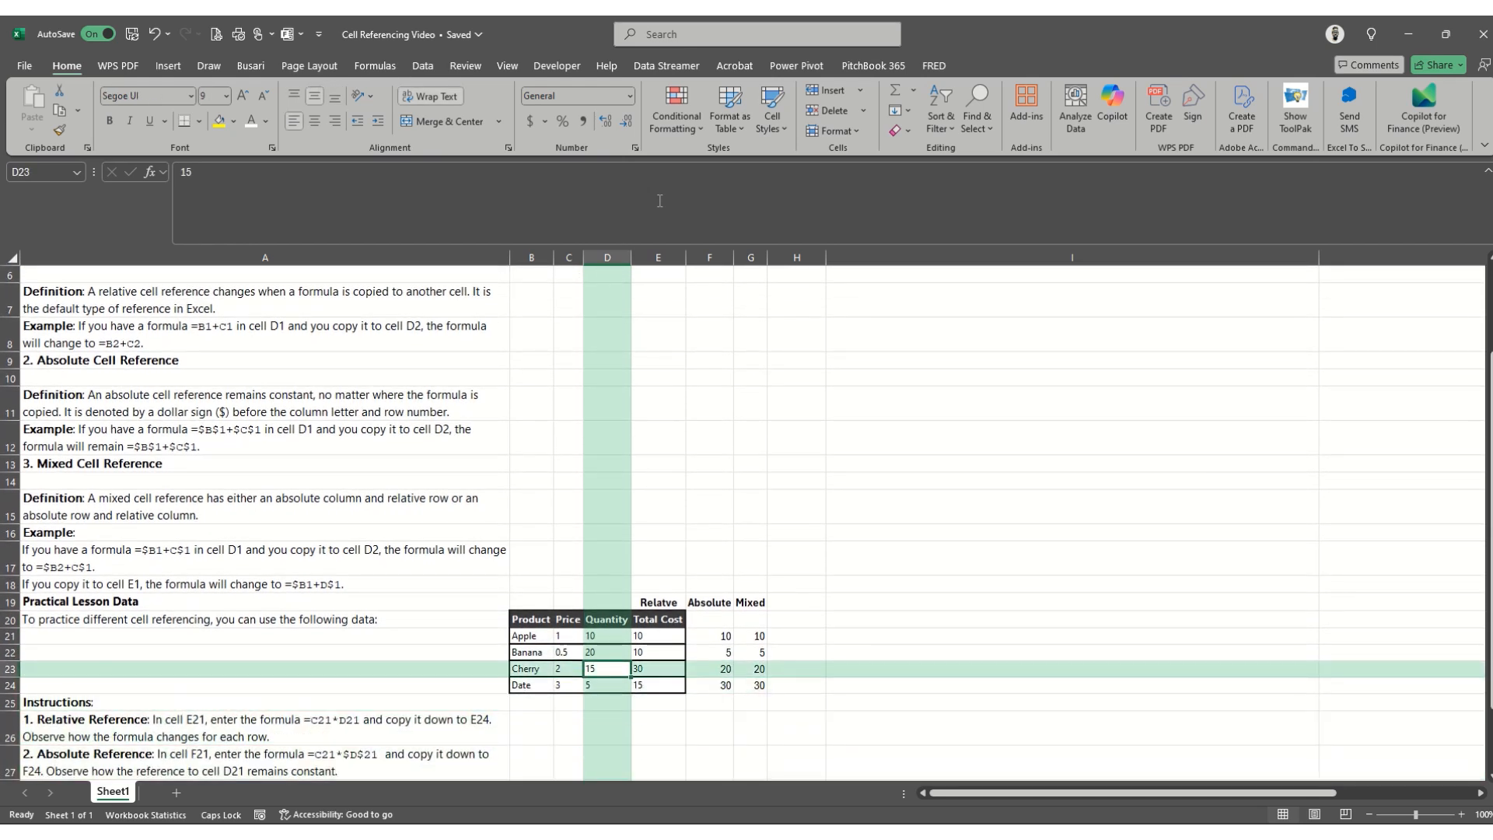
pyautogui.press('Up')
pyautogui.press('Up')
pyautogui.press('Left')
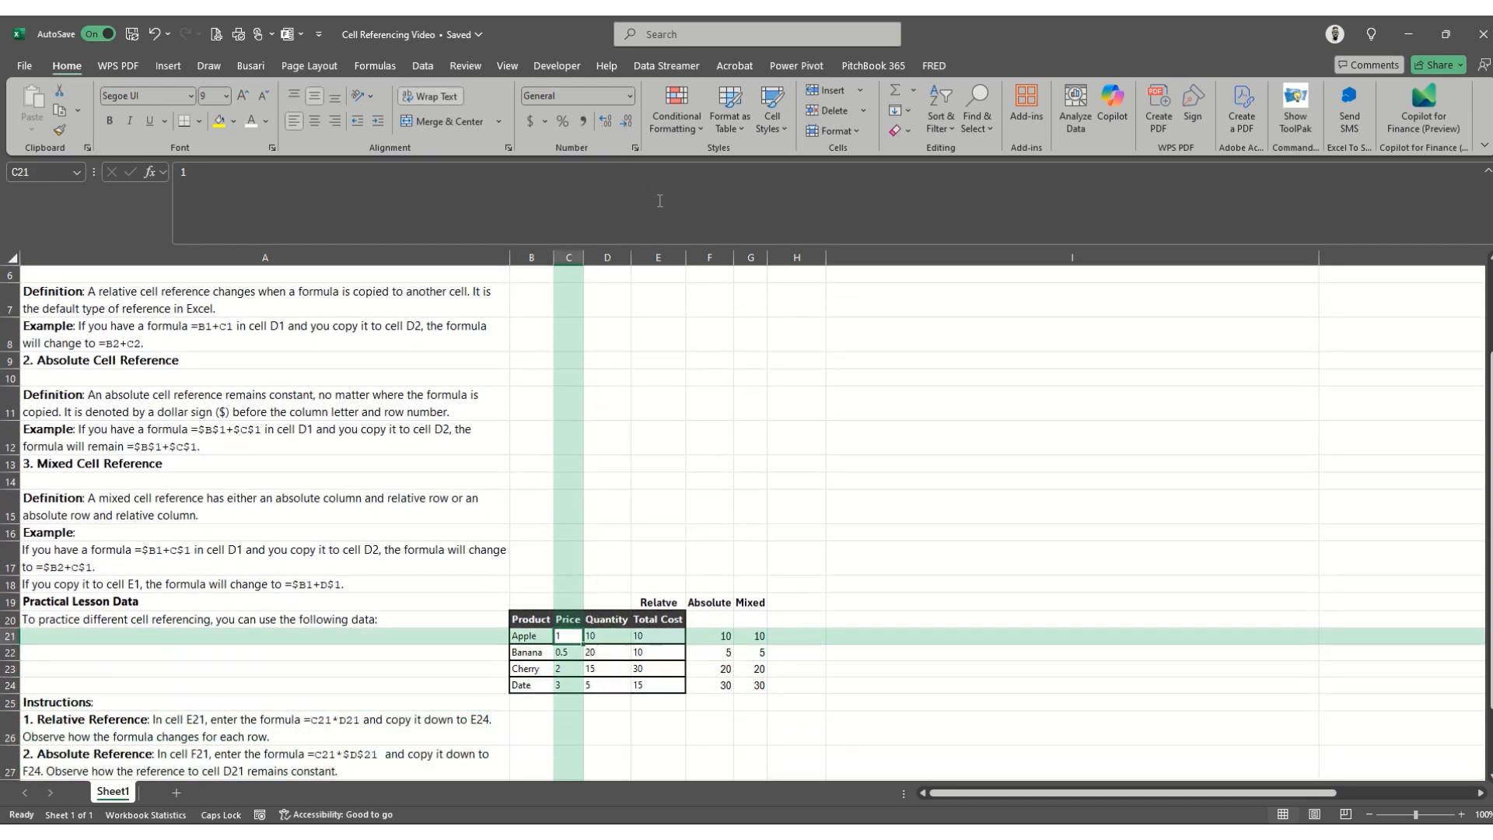
pyautogui.press('Left')
pyautogui.press('Down')
pyautogui.press('Down')
pyautogui.press('Down')
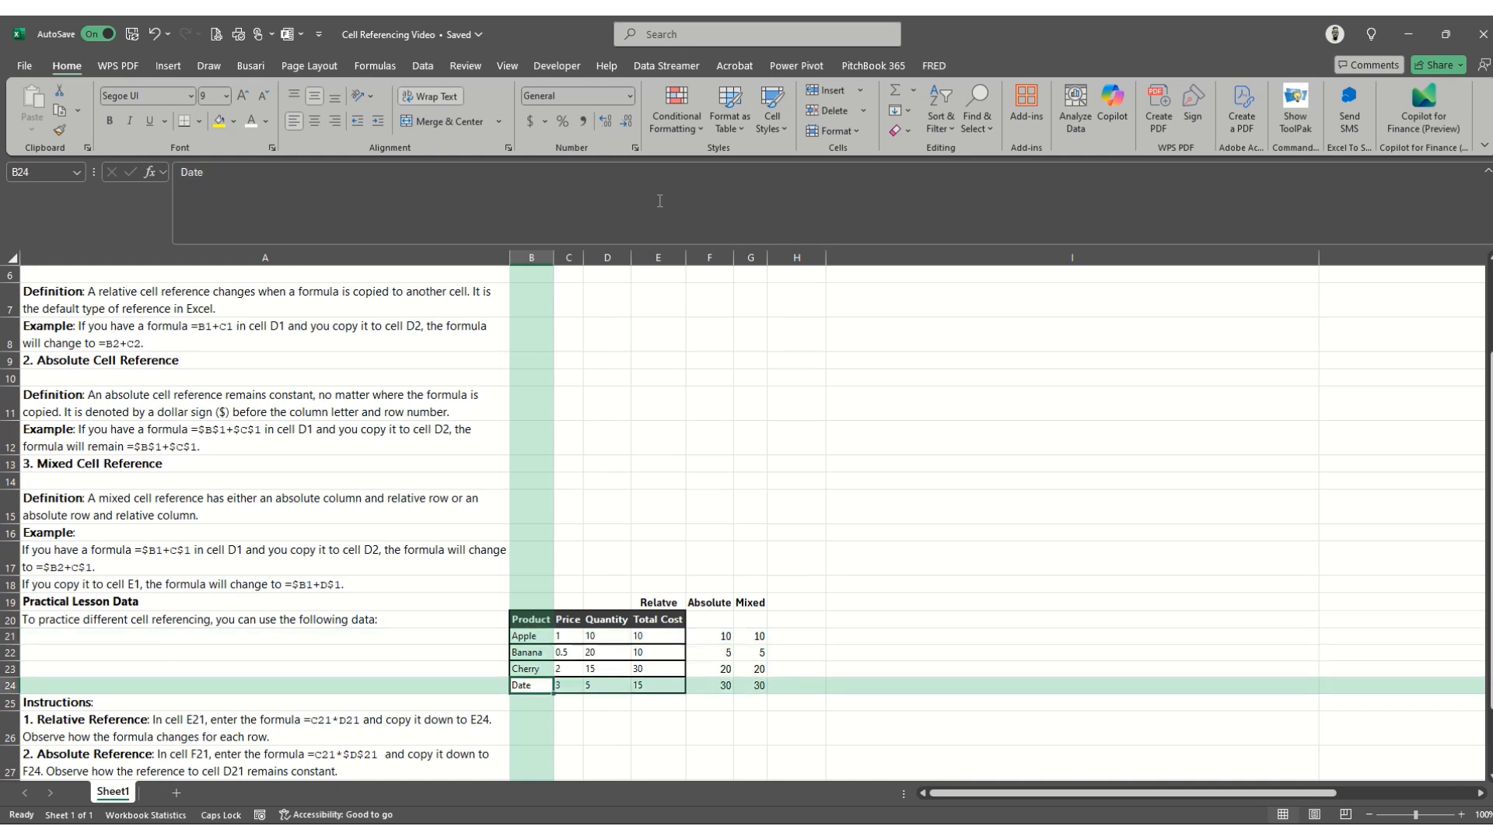
pyautogui.press('Up')
pyautogui.press('Up')
pyautogui.press('Up')
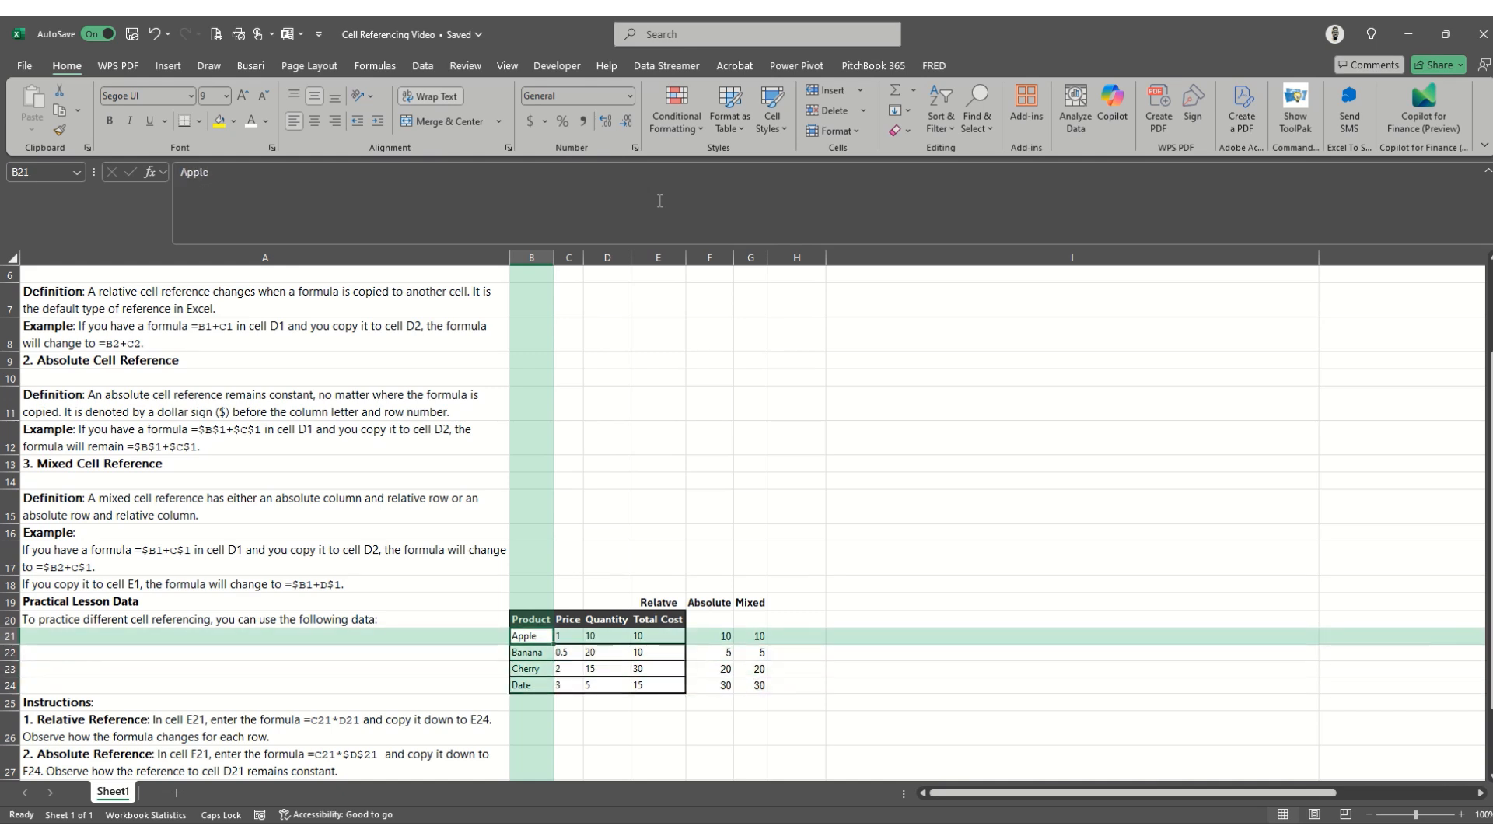
# - Clear the Total Cost formula in E21 and all relative, absolute and mixed results in E22:G24
pyautogui.press('Right')
pyautogui.press('Right')
pyautogui.press('Right')
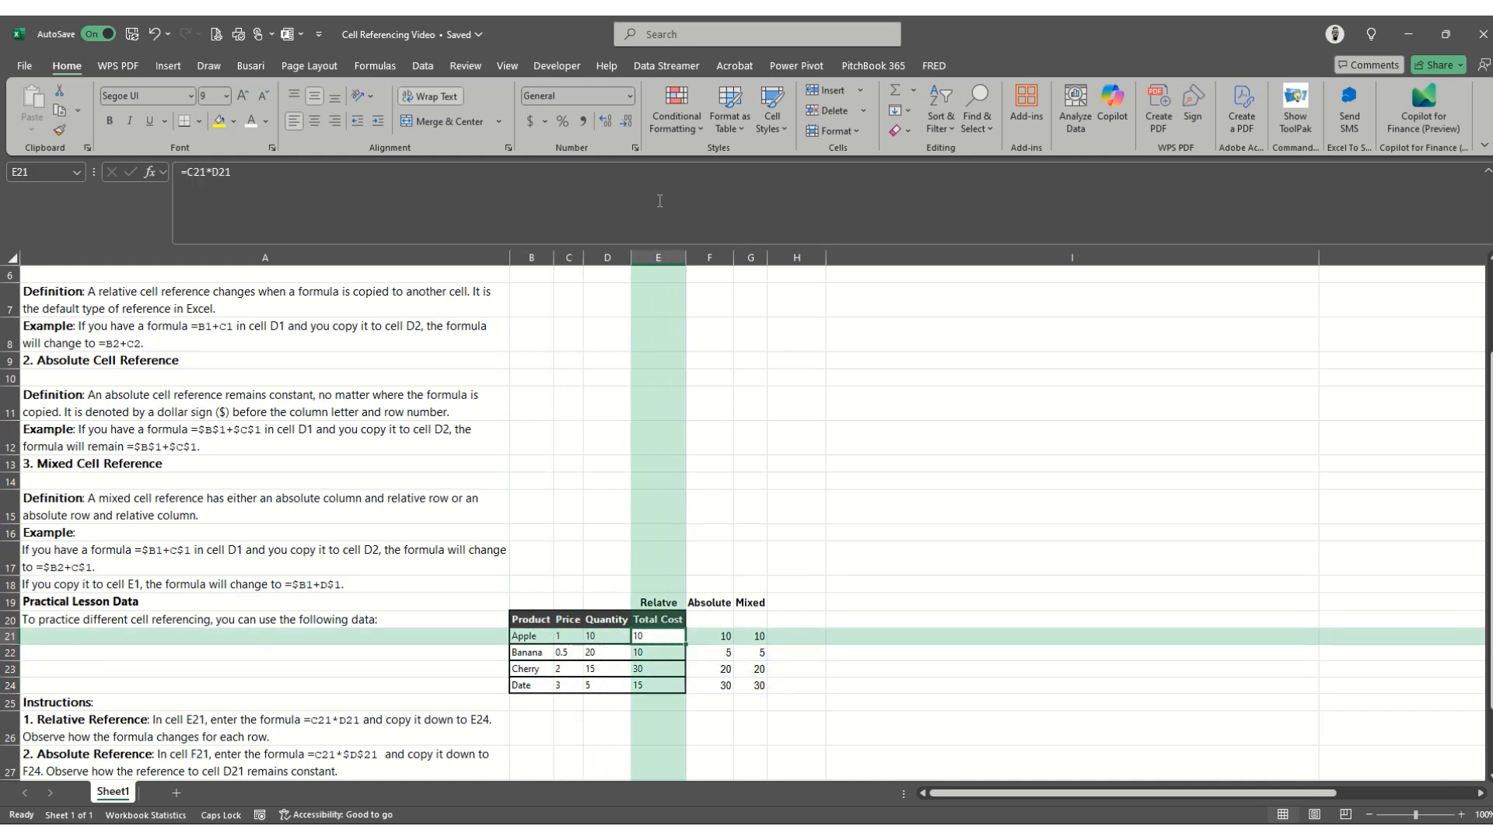
pyautogui.press('Delete')
pyautogui.press('Down')
pyautogui.hotkey('shift', 'Down')
pyautogui.hotkey('shift', 'Down')
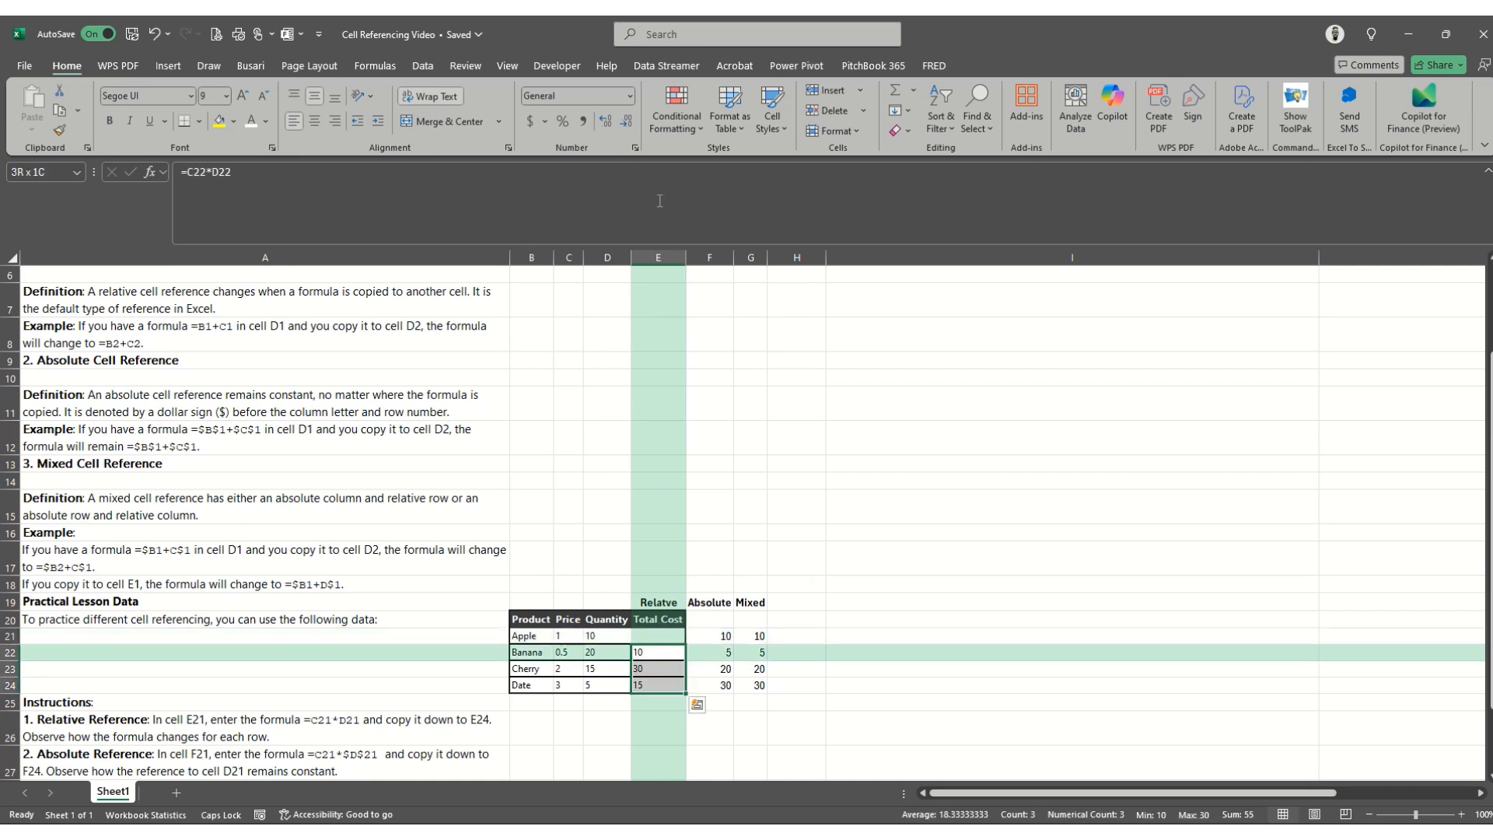
pyautogui.hotkey('shift', 'Right')
pyautogui.hotkey('shift', 'Right')
pyautogui.press('Delete')
# - Clear the remaining Absolute and Mixed results for Apple in F21 and G21
pyautogui.press('Up')
pyautogui.press('Right')
pyautogui.press('Right')
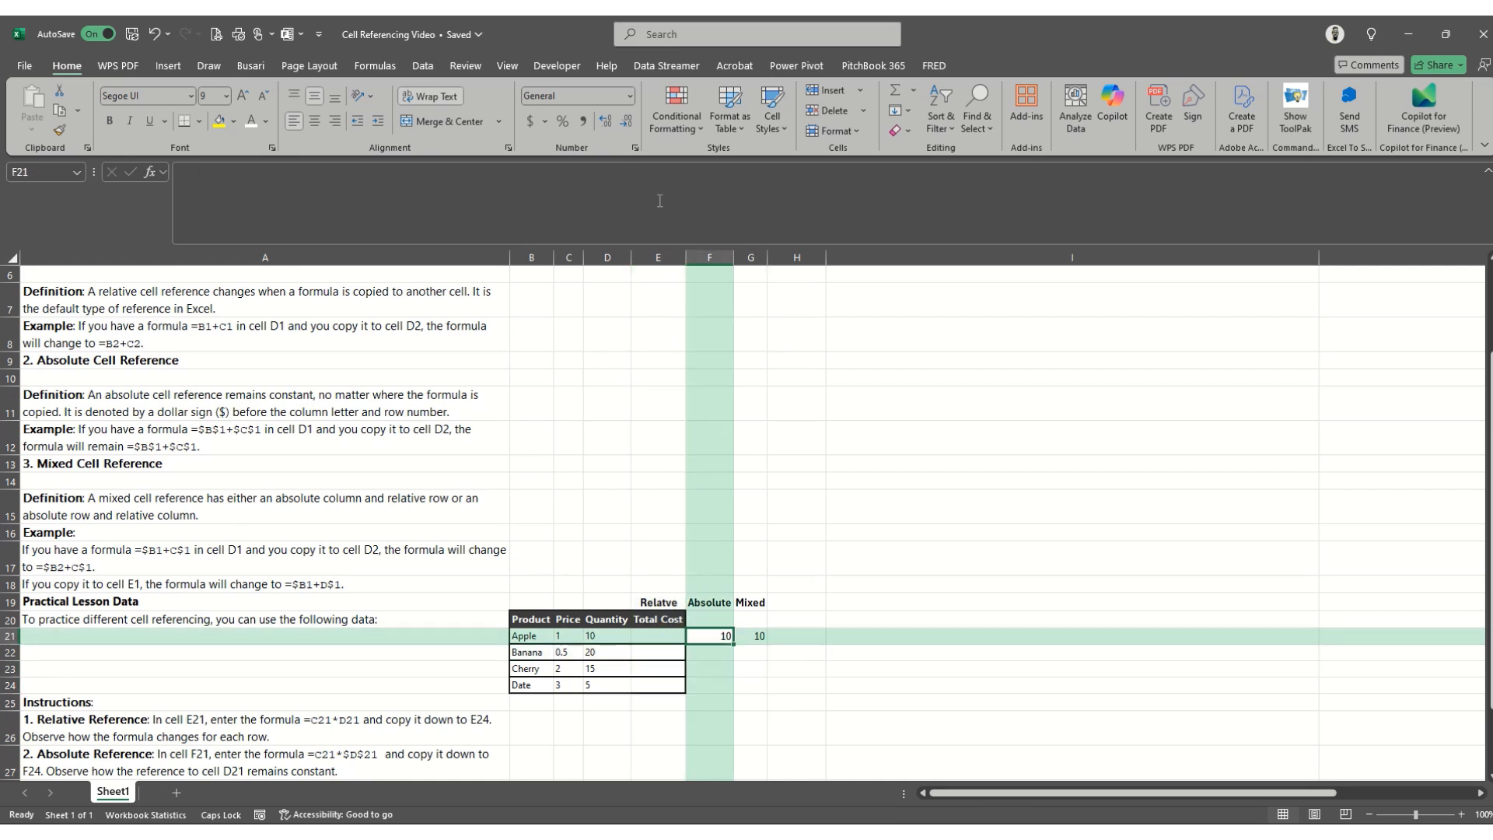
pyautogui.press('BackSpace')
pyautogui.press('Left')
pyautogui.press('BackSpace')
pyautogui.press('Left')
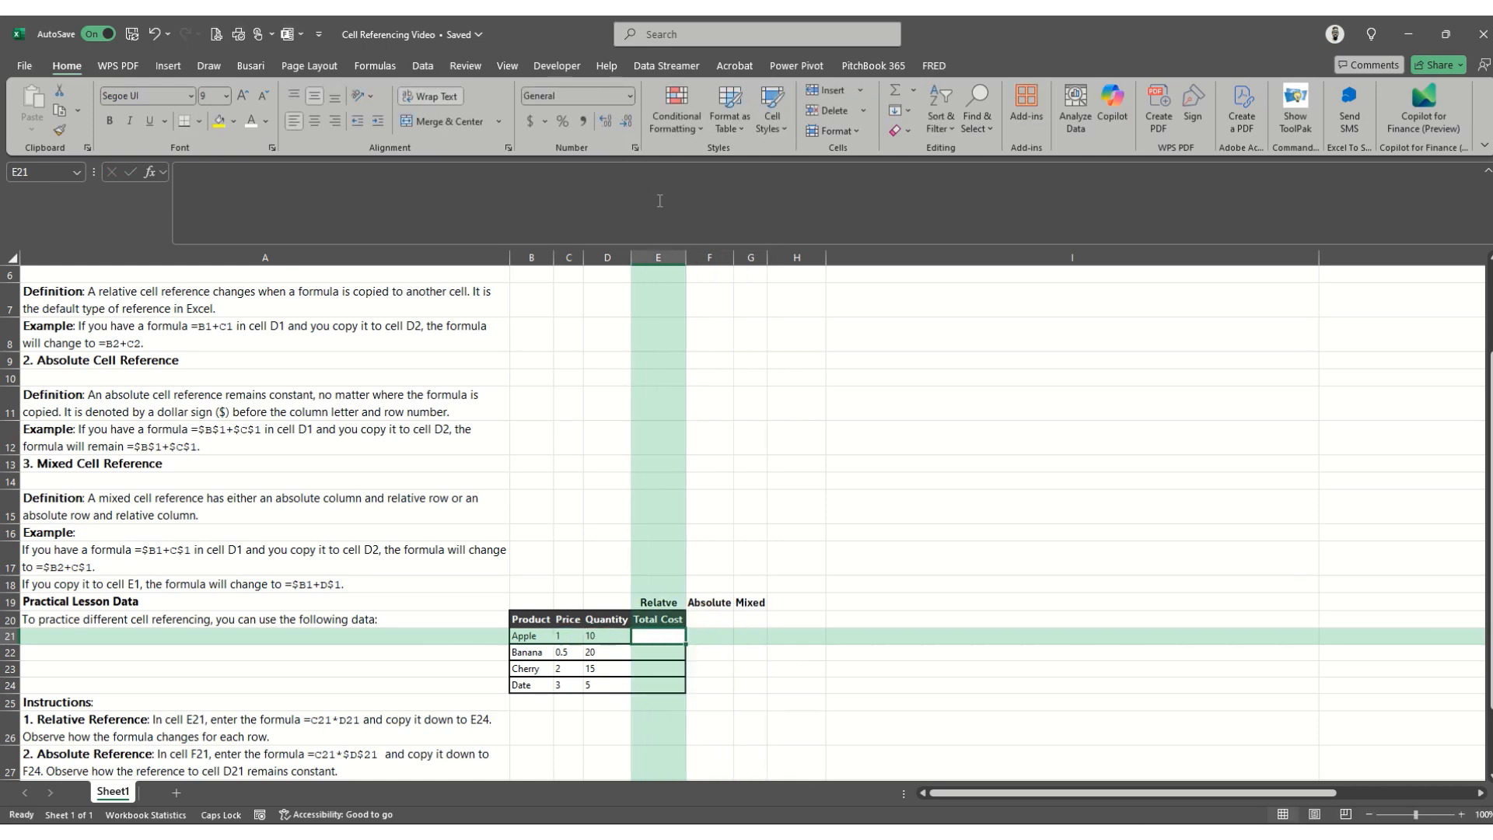
# - Enter the relative reference formula =C21*D21 in E21 to compute Apple's total cost
pyautogui.press('Down')
pyautogui.press('Down')
pyautogui.press('Down')
pyautogui.press('Down')
pyautogui.press('Down')
pyautogui.press('Down')
pyautogui.press('Down')
pyautogui.press('Down')
pyautogui.press('Down')
pyautogui.press('Down')
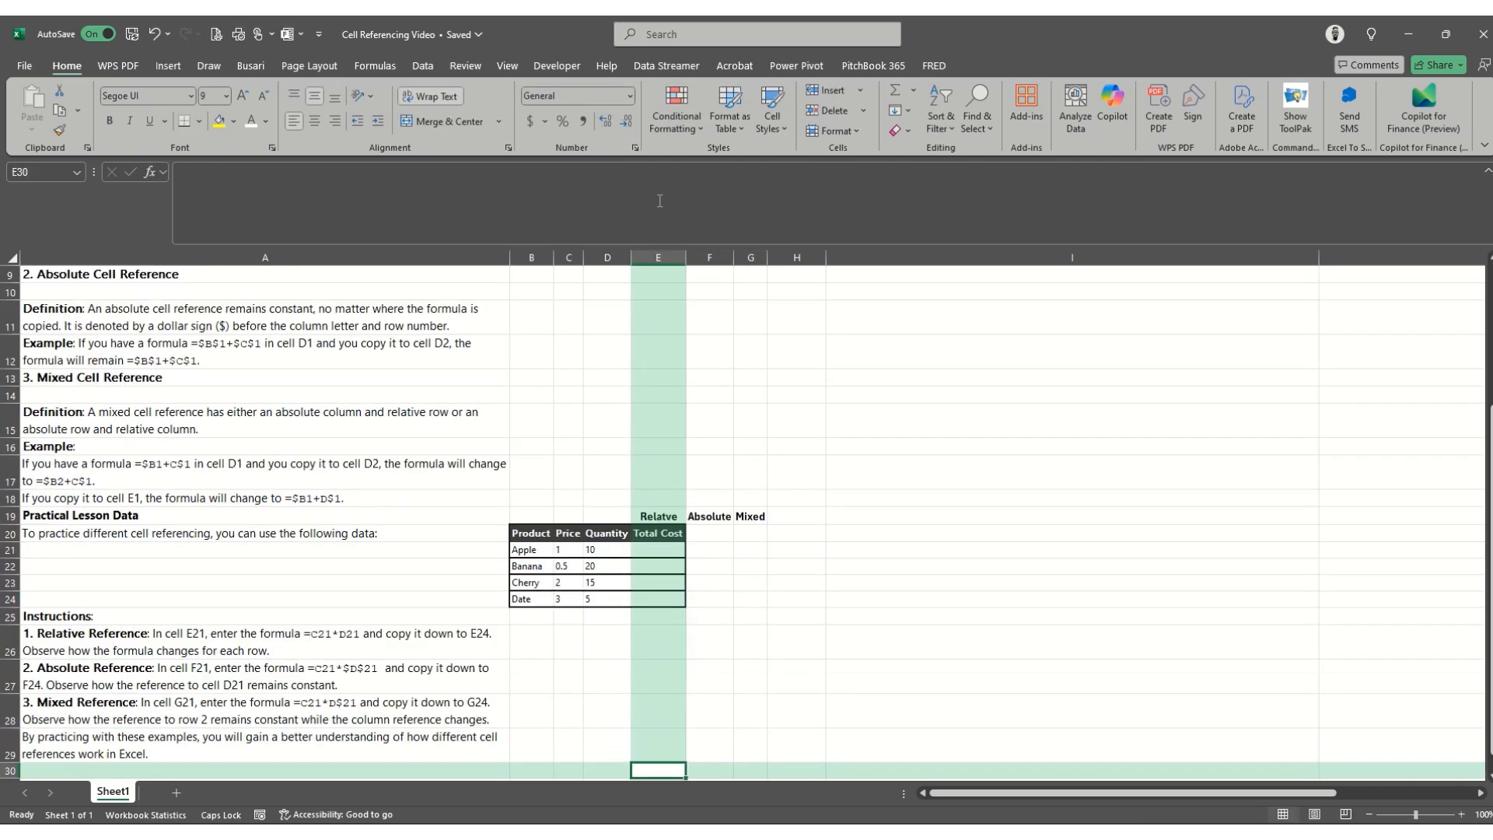
pyautogui.press('Up')
pyautogui.press('Up')
pyautogui.press('Up')
pyautogui.press('Up')
pyautogui.press('Up')
pyautogui.press('Up')
pyautogui.press('Up')
pyautogui.press('Up')
pyautogui.press('Up')
pyautogui.press('Up')
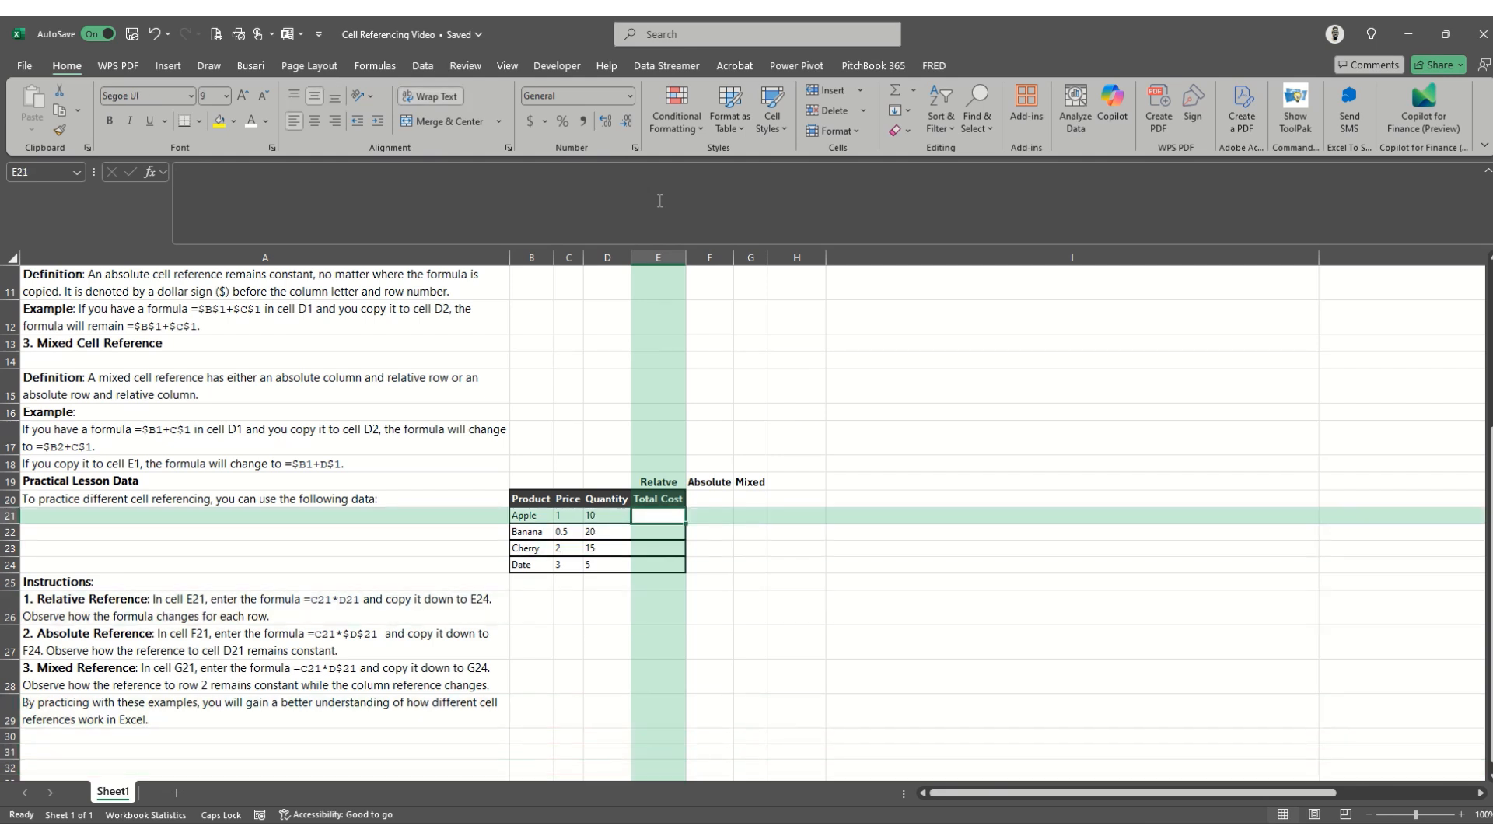
pyautogui.write('=')
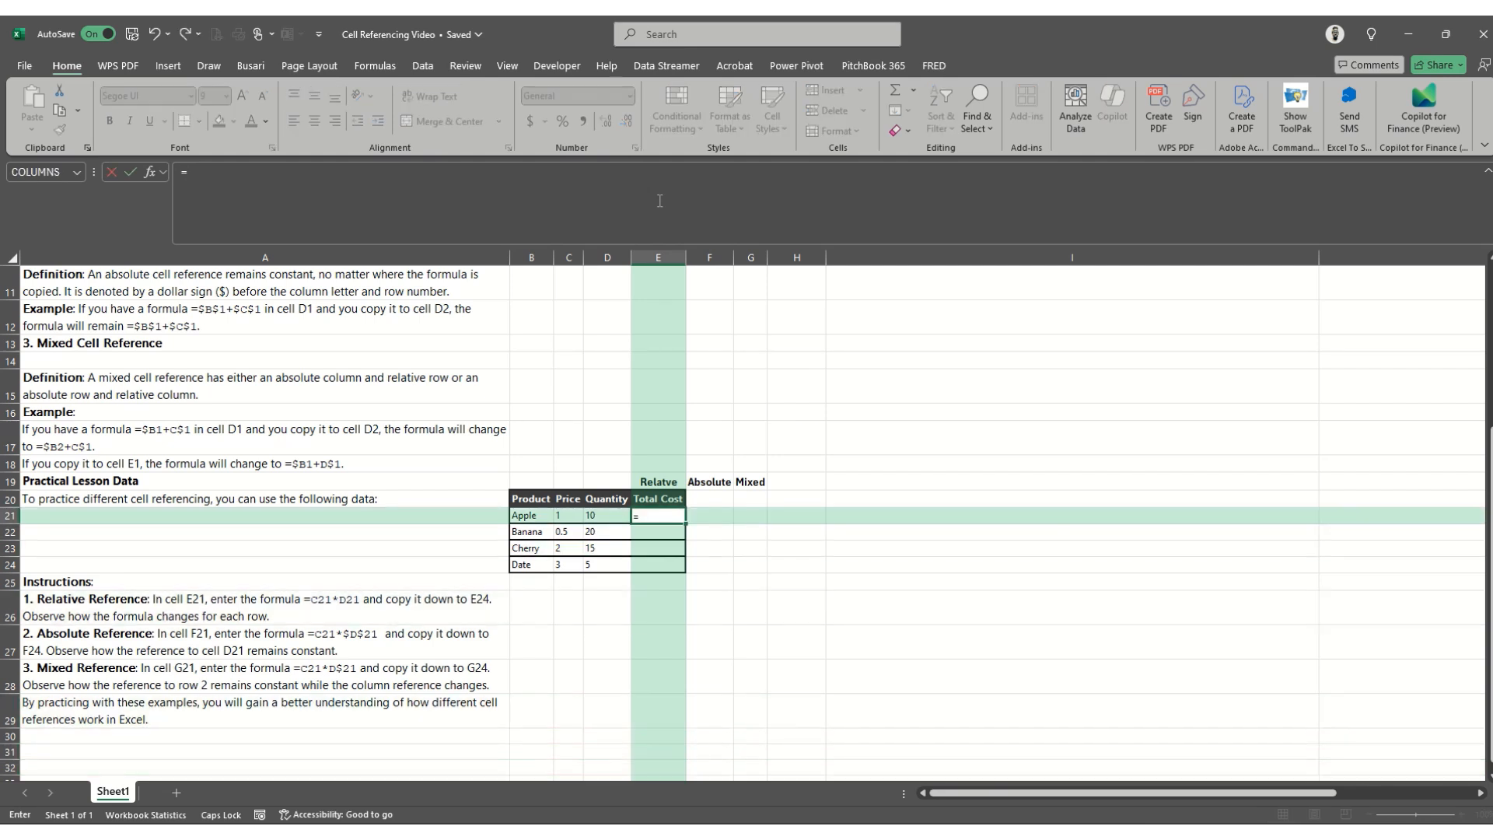
pyautogui.press('Left')
pyautogui.press('Left')
pyautogui.write('*')
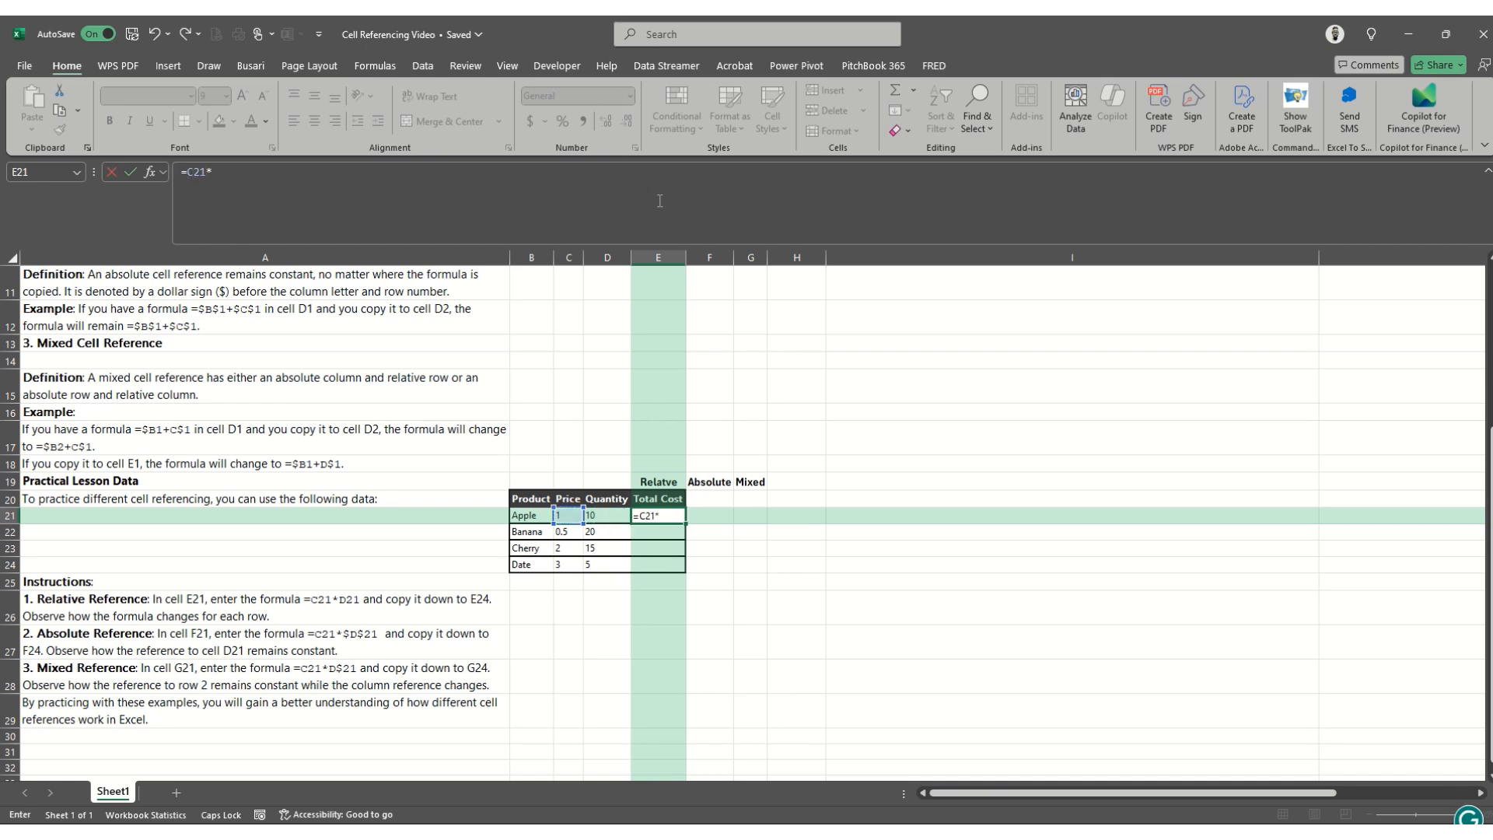
pyautogui.press('Left')
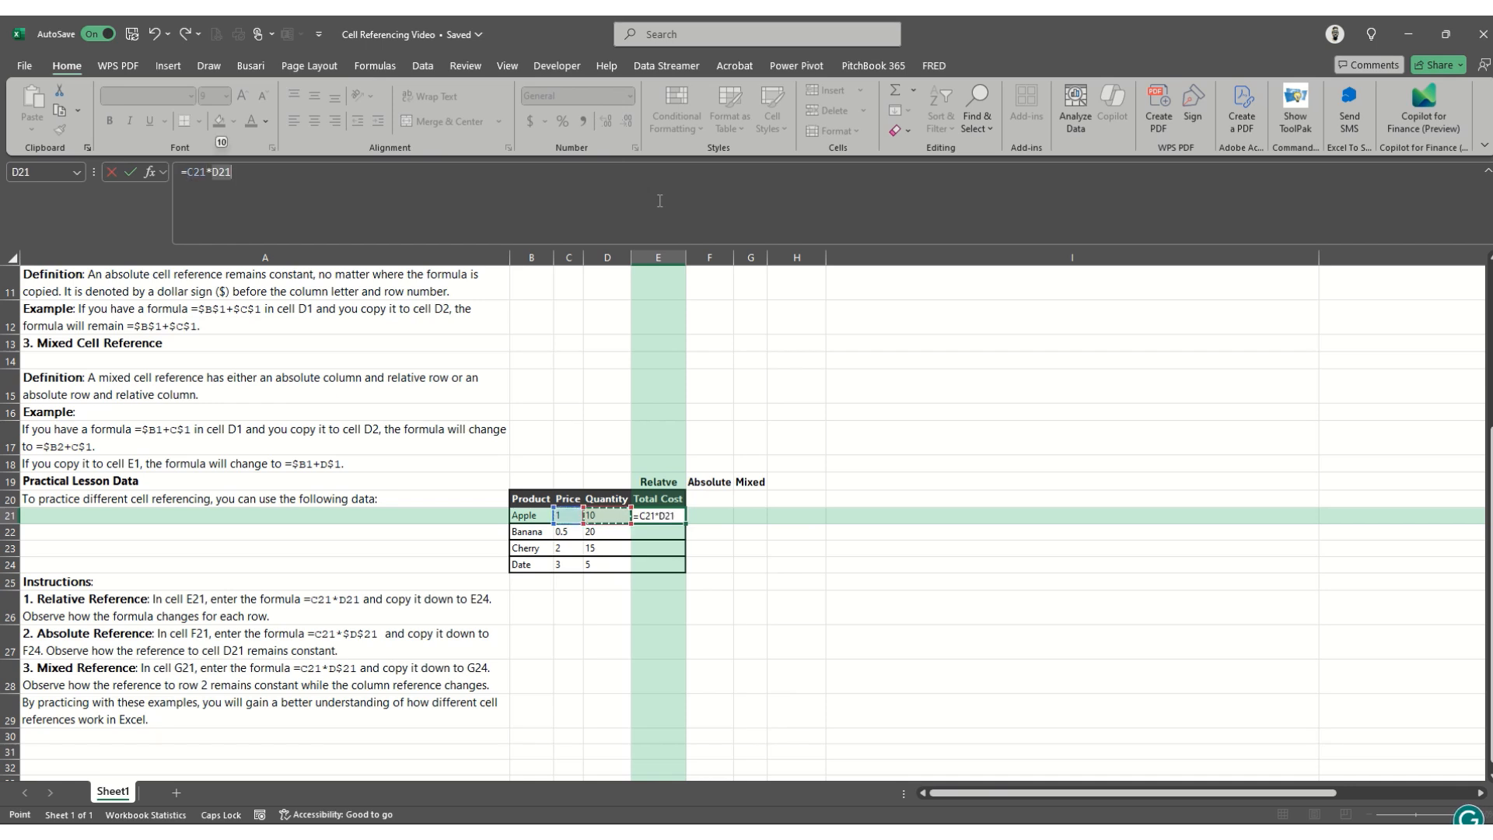
pyautogui.press('Return')
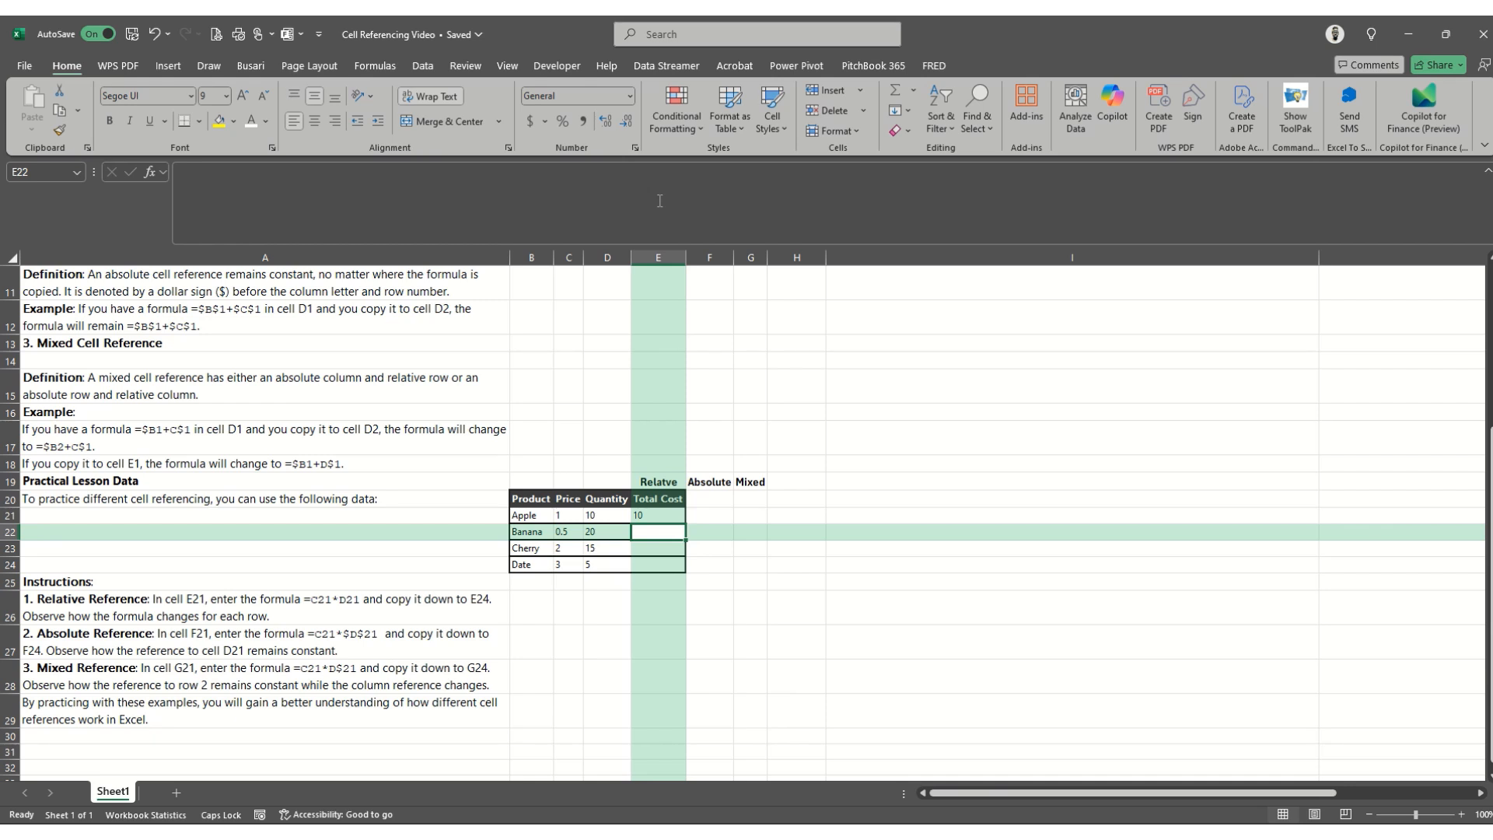
# - Copy the relative formula from E21 into E22:E24
pyautogui.press('Up')
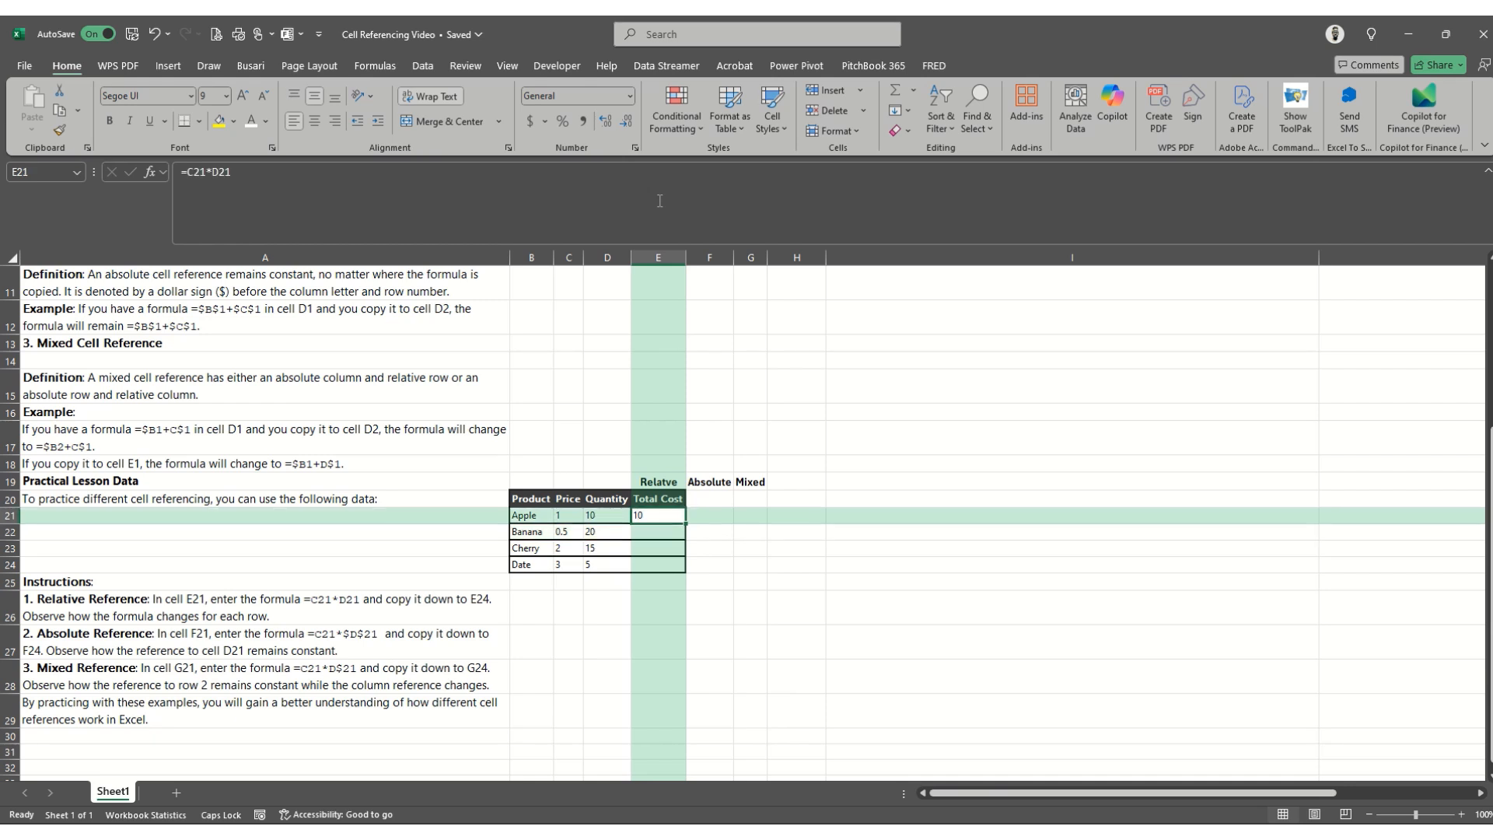
pyautogui.hotkey('ctrl', 'c')
pyautogui.press('Down')
pyautogui.hotkey('shift', 'Down')
pyautogui.hotkey('shift', 'Down')
pyautogui.press('Return')
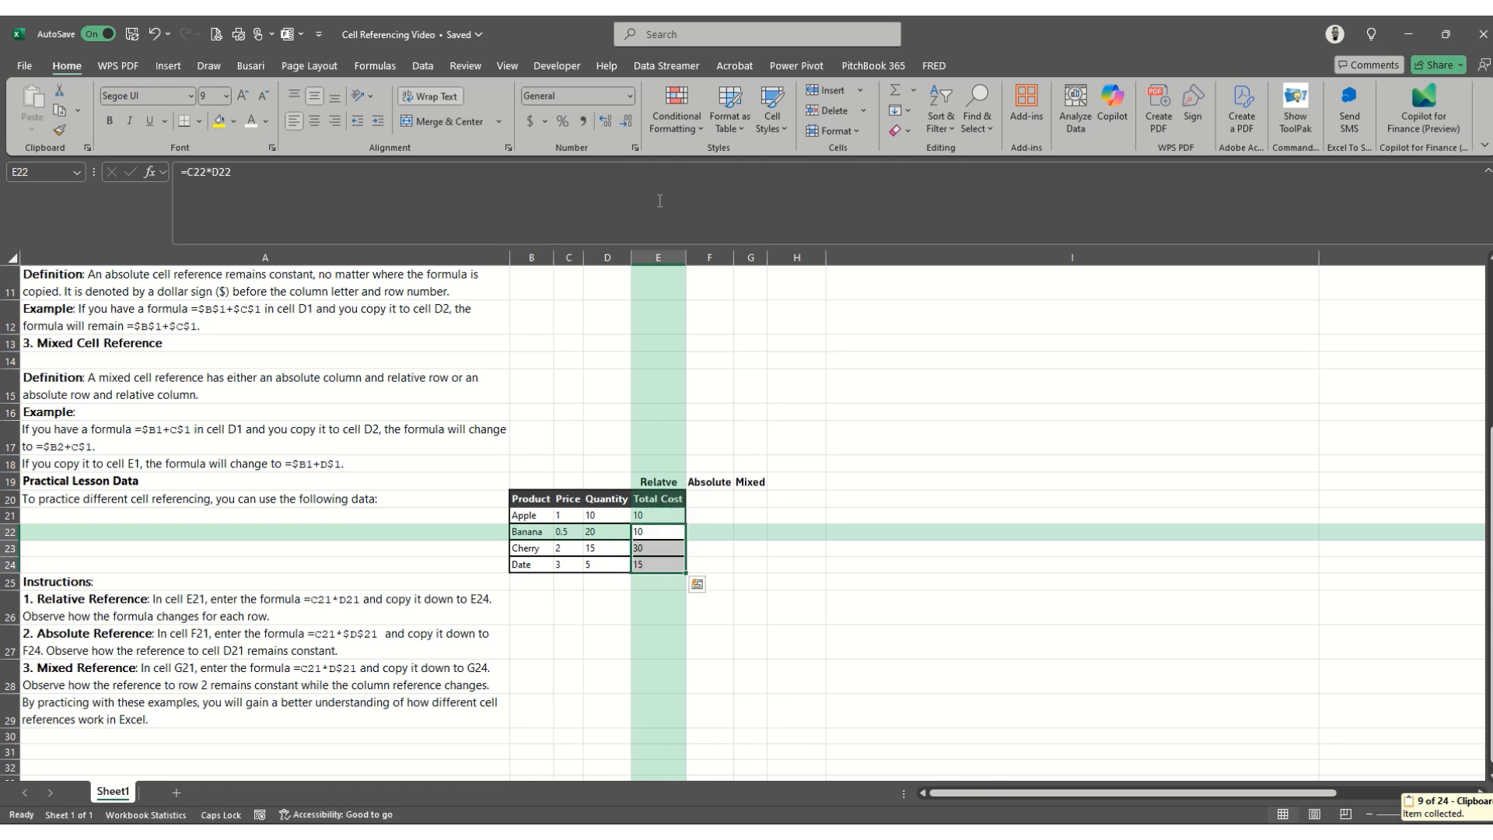
# - Inspect which price and quantity cells each relative formula in E21 to E24 refers to
pyautogui.click(655, 515)
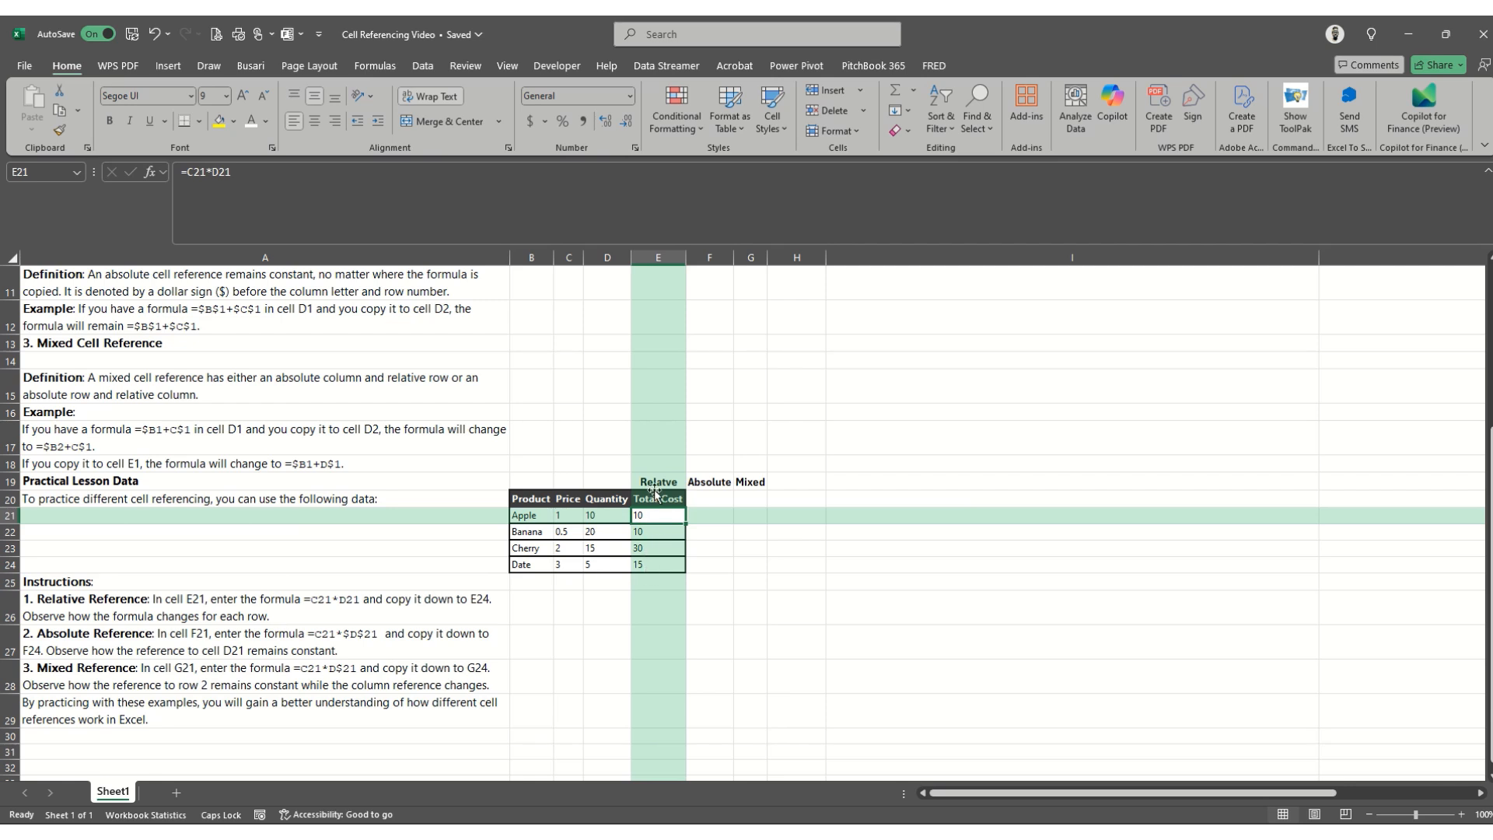
pyautogui.click(597, 196)
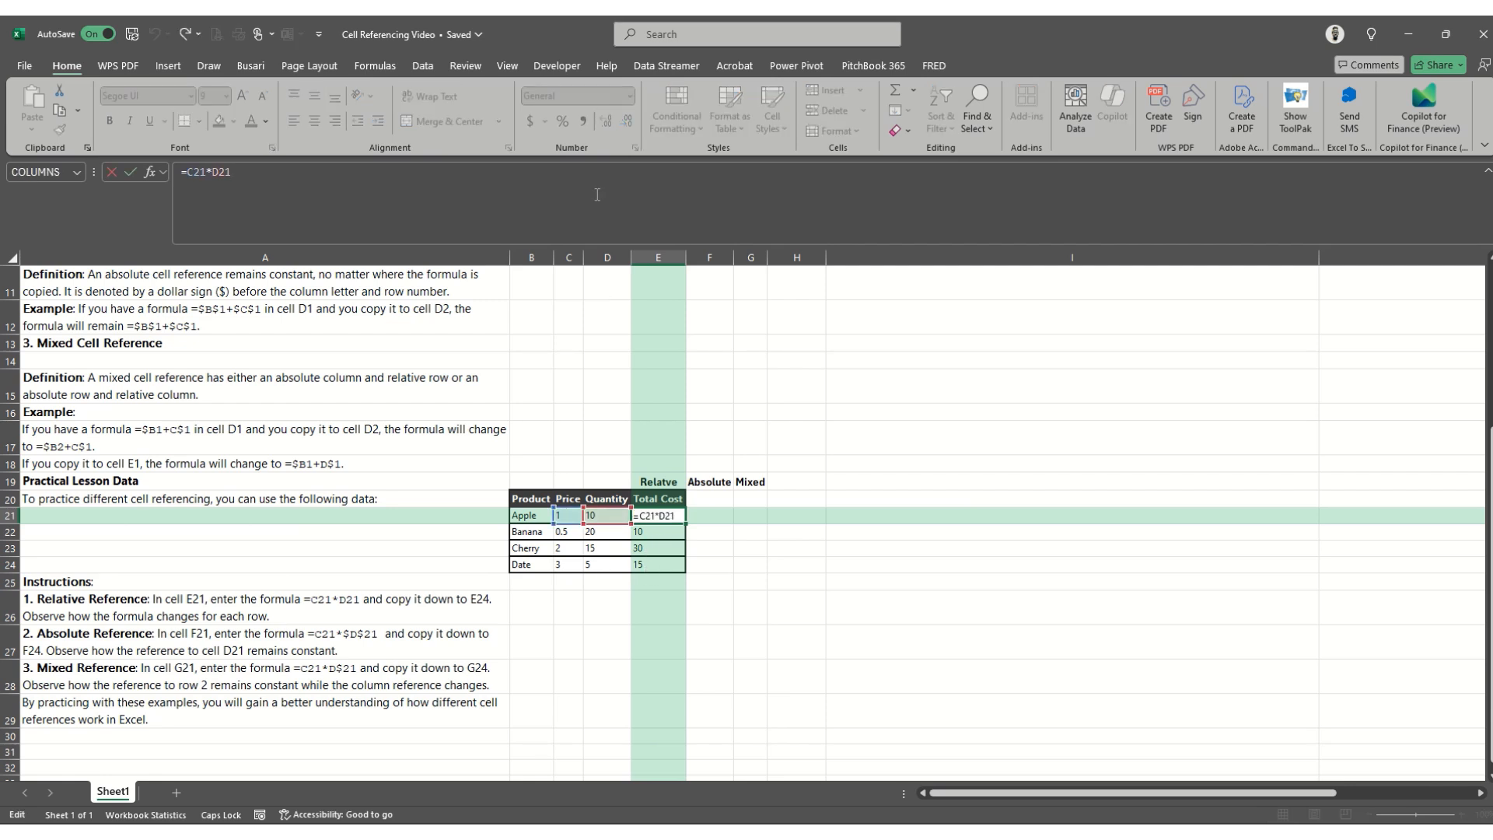
pyautogui.press('Return')
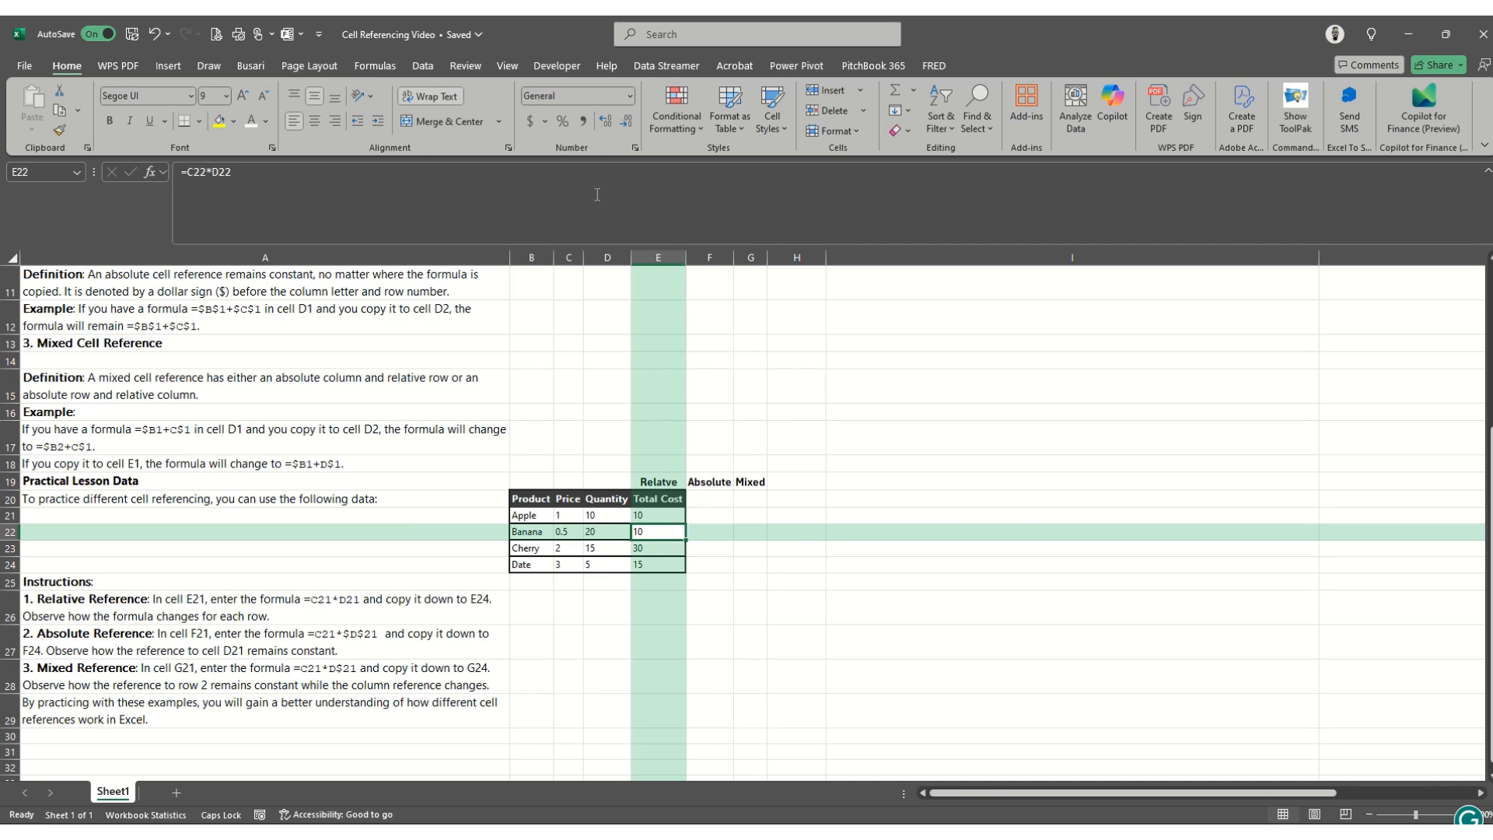
pyautogui.click(598, 199)
pyautogui.press('Return')
pyautogui.click(603, 206)
pyautogui.press('Return')
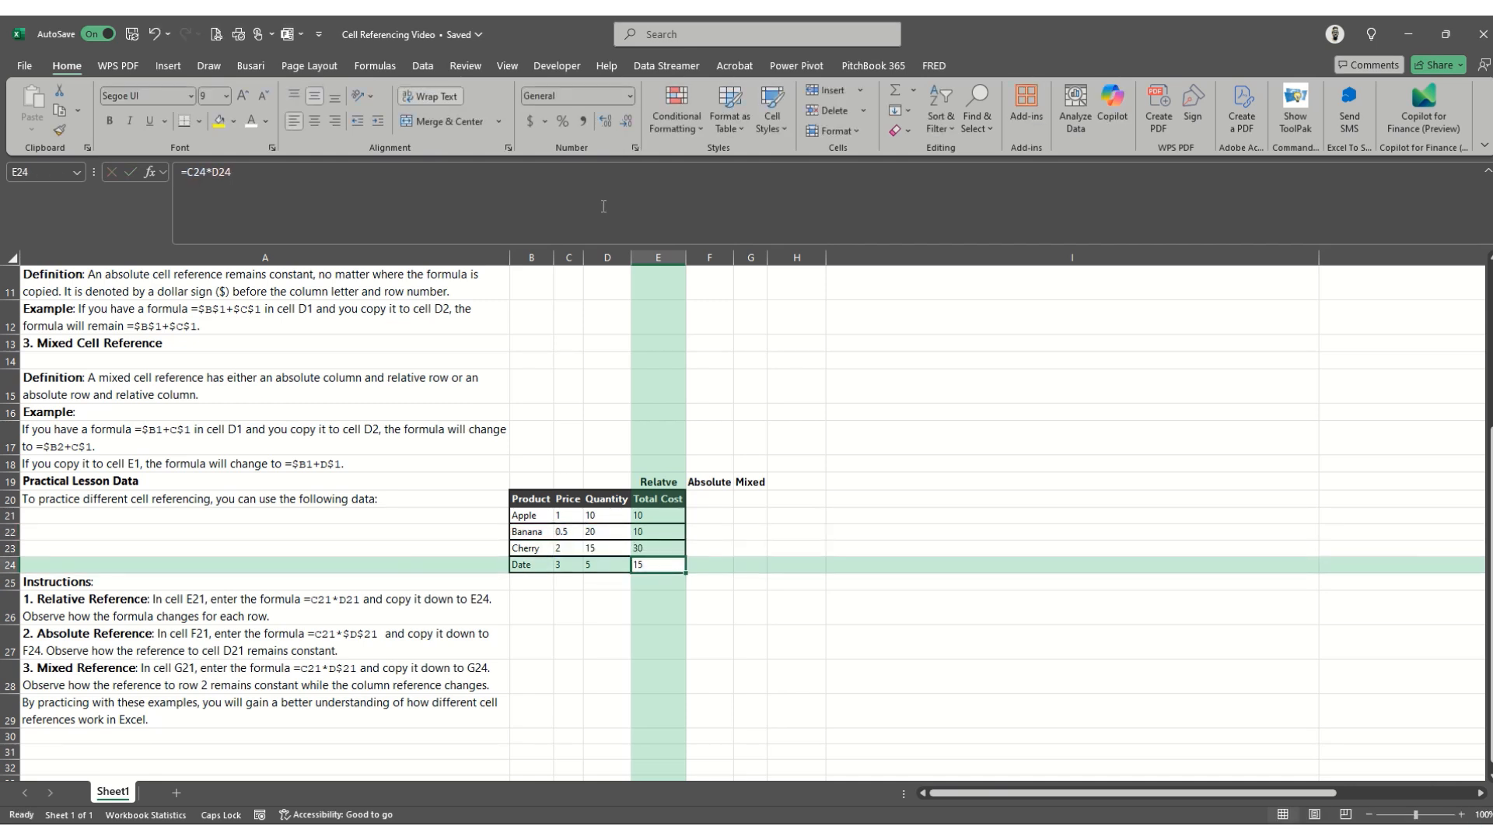
pyautogui.click(603, 206)
pyautogui.press('Return')
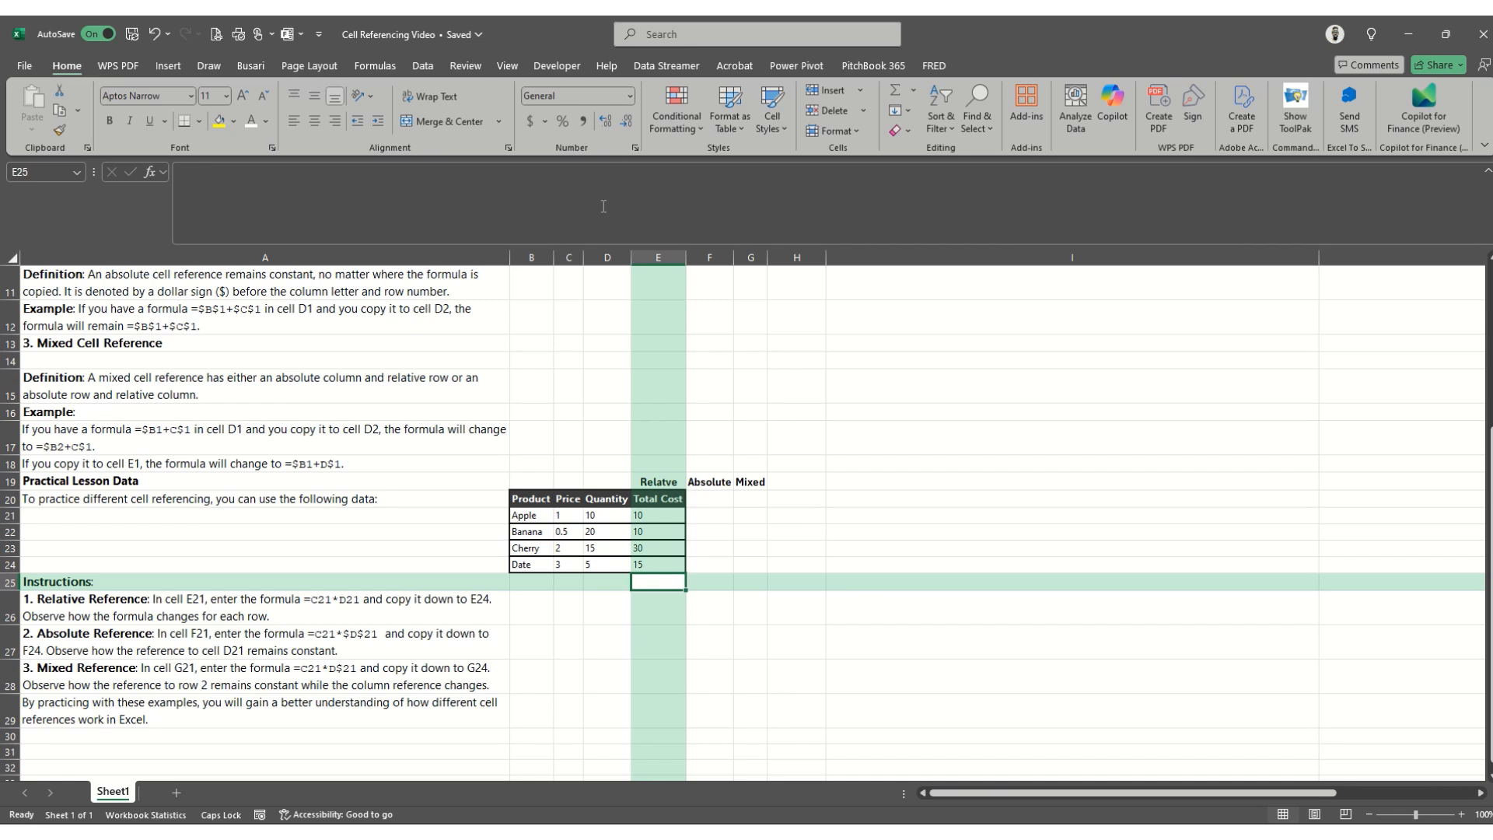
pyautogui.press('Up')
pyautogui.press('Up')
pyautogui.press('Up')
pyautogui.press('Up')
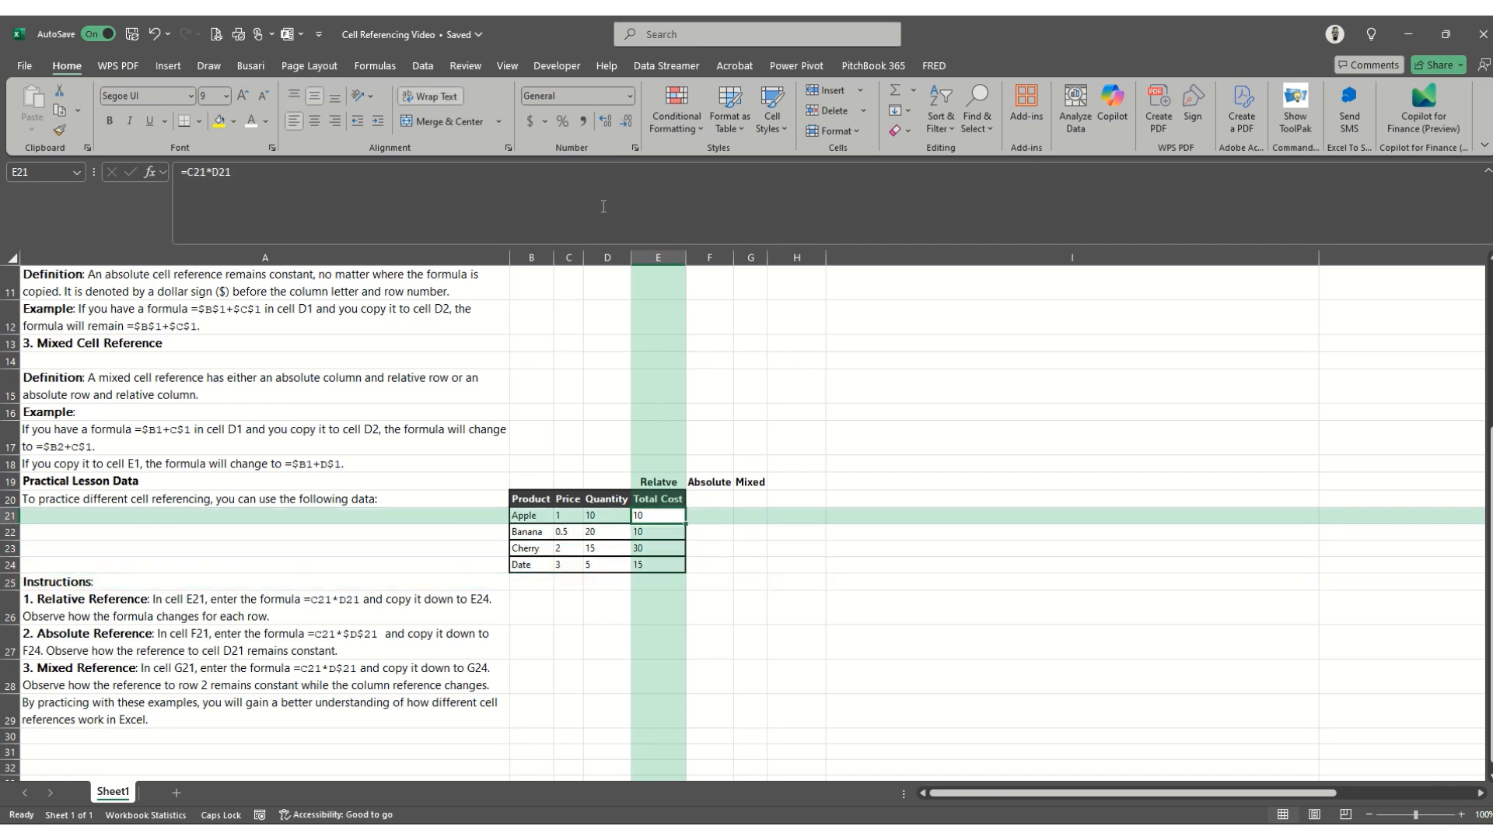
# - Following the absolute reference instruction in A27, enter the formula =C21*$D$21 in F21
pyautogui.press('Right')
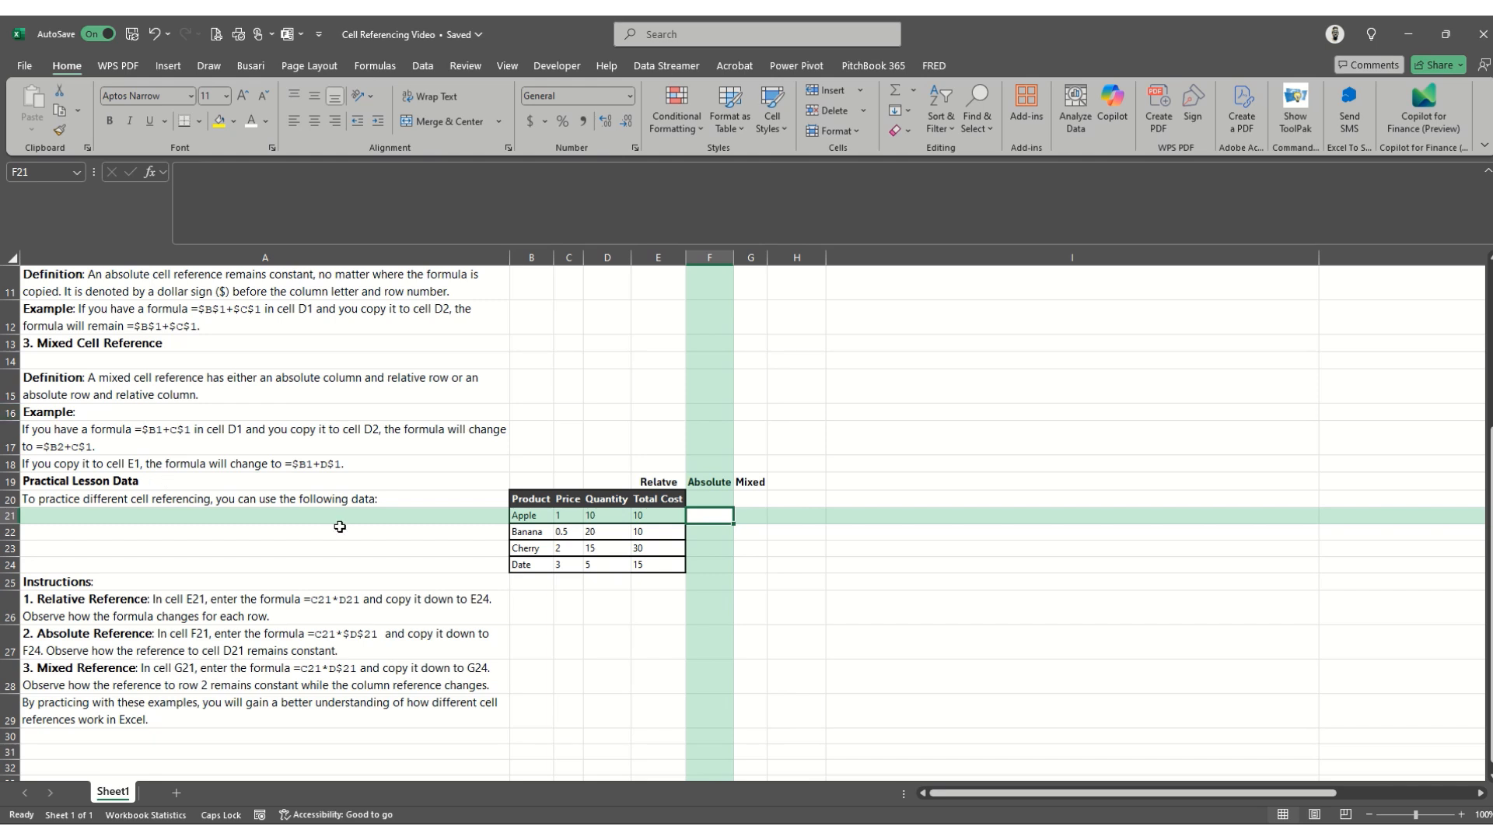
pyautogui.click(257, 599)
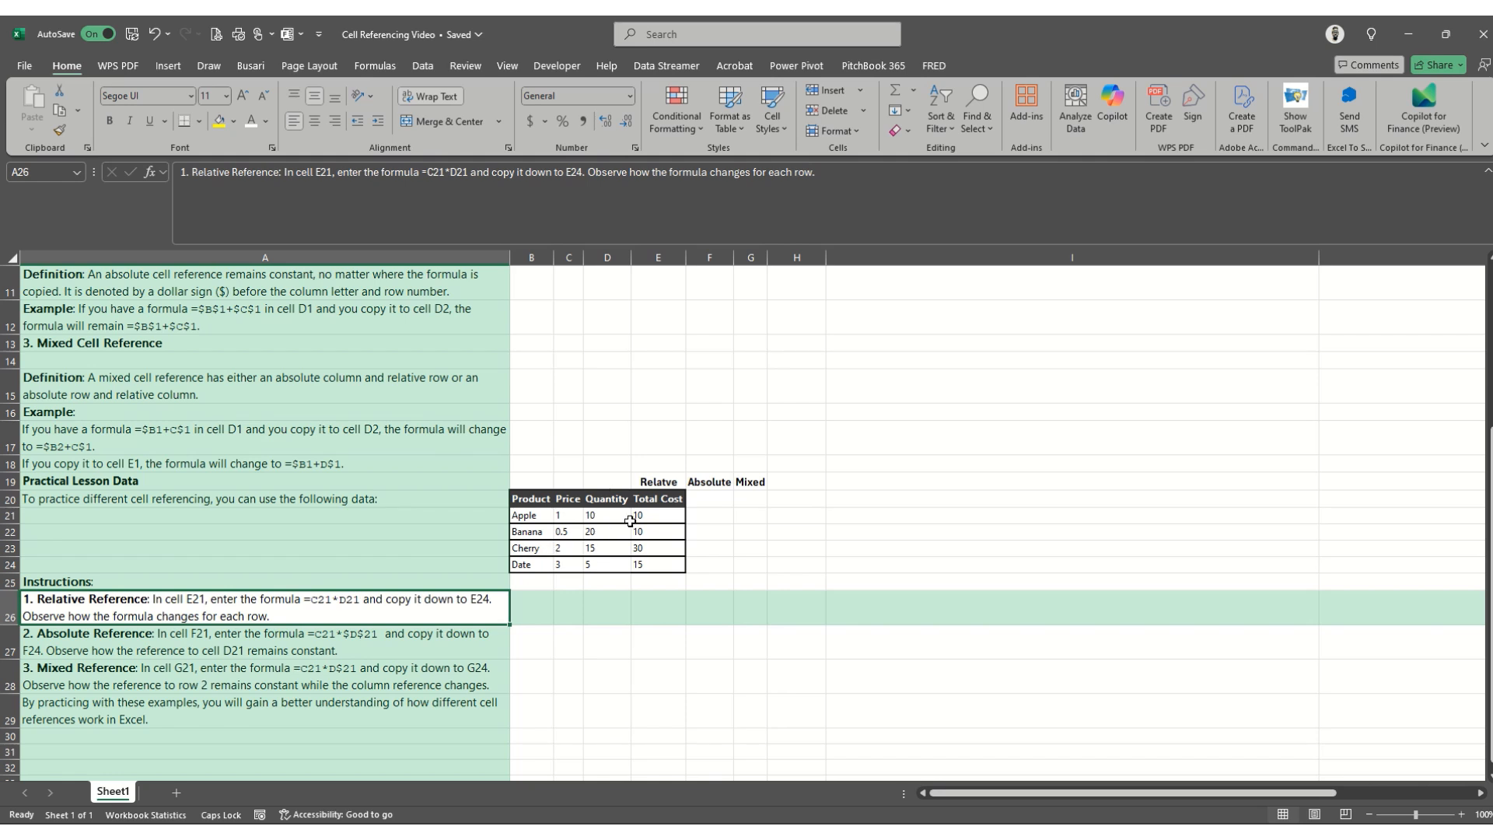
pyautogui.click(185, 642)
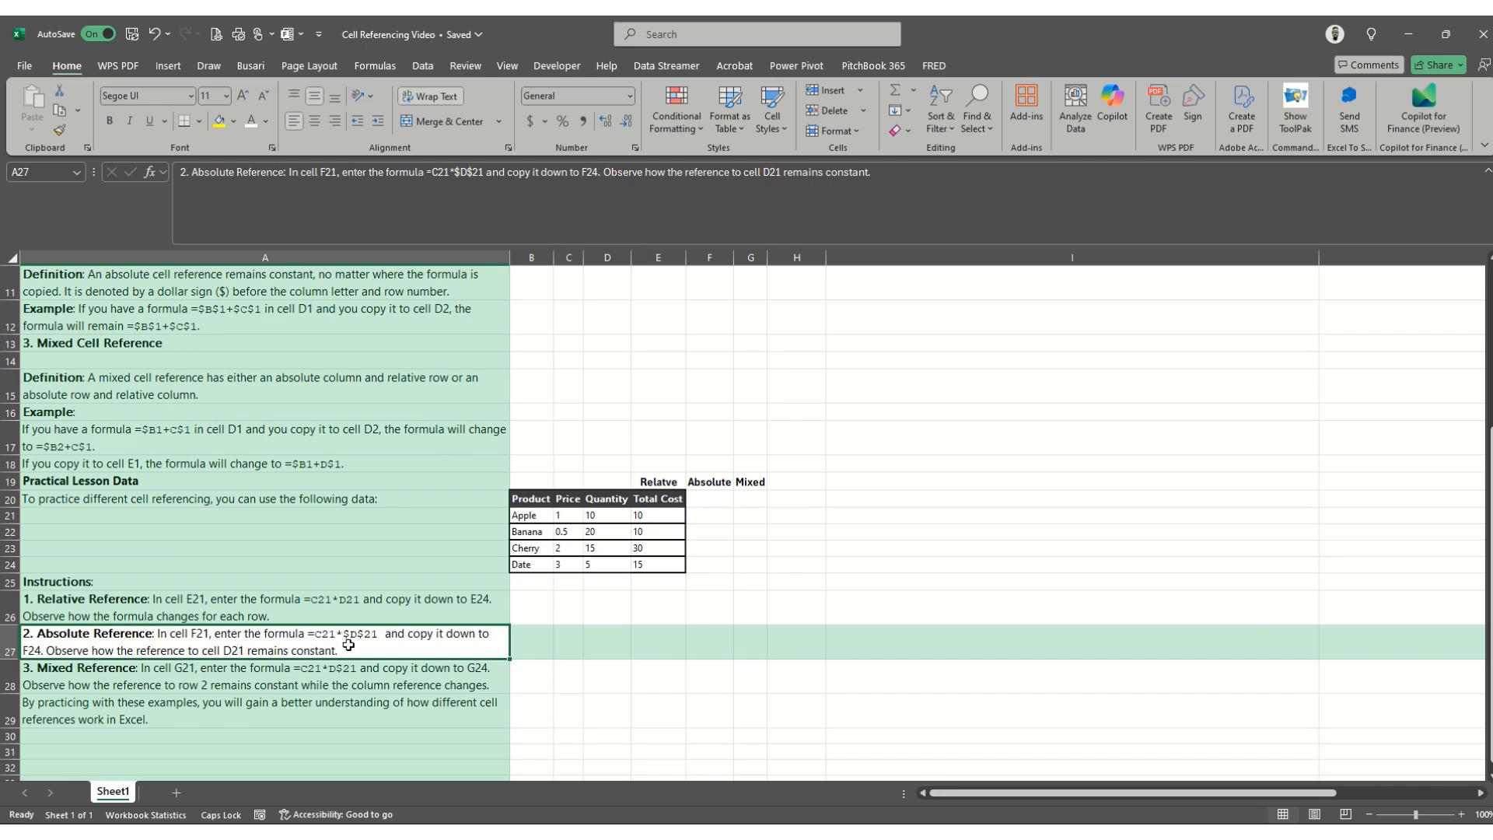
pyautogui.click(708, 516)
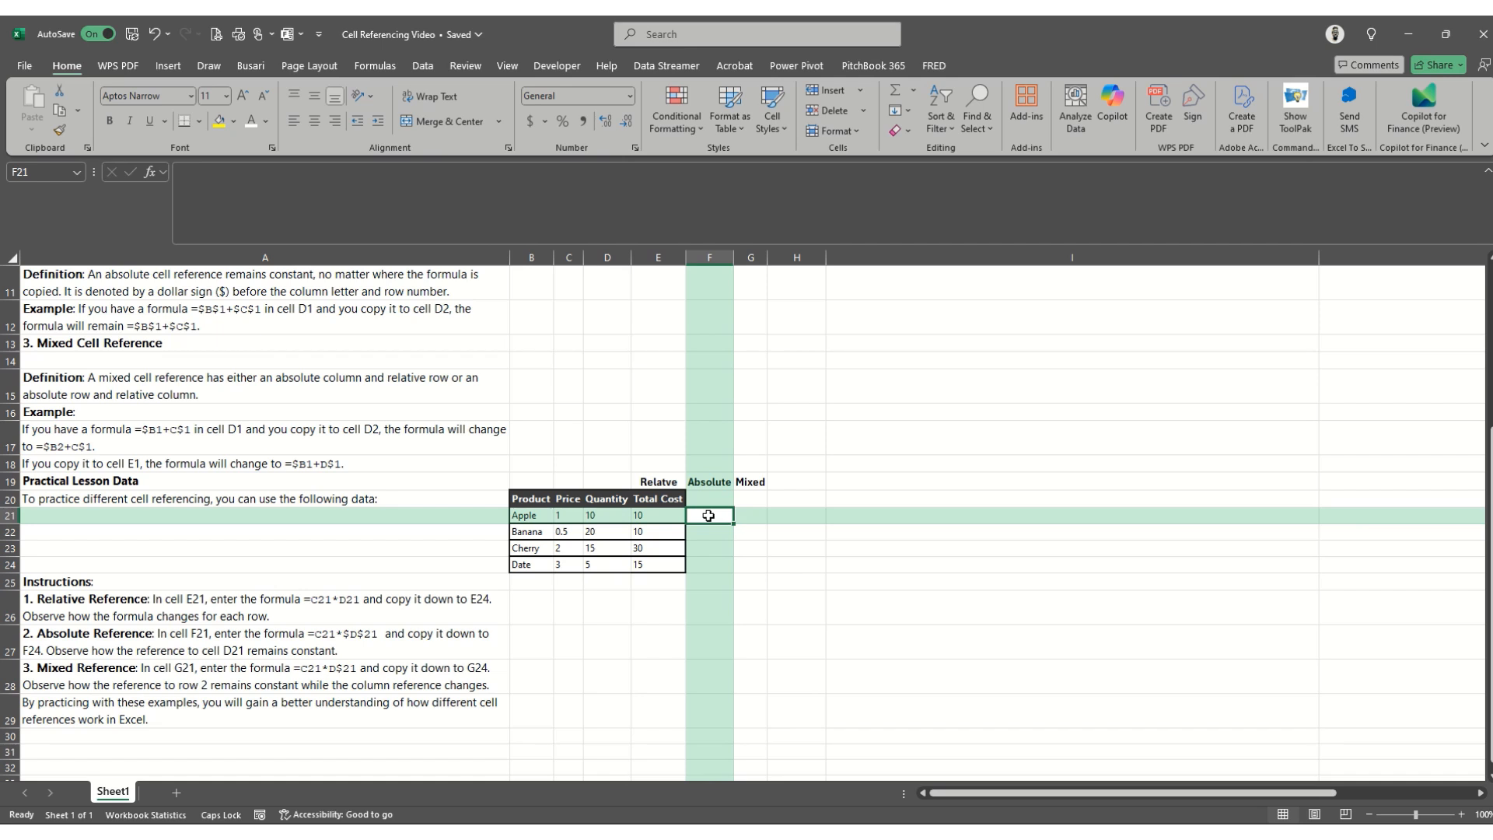
pyautogui.write('=')
pyautogui.press('Left')
pyautogui.press('Left')
pyautogui.press('Left')
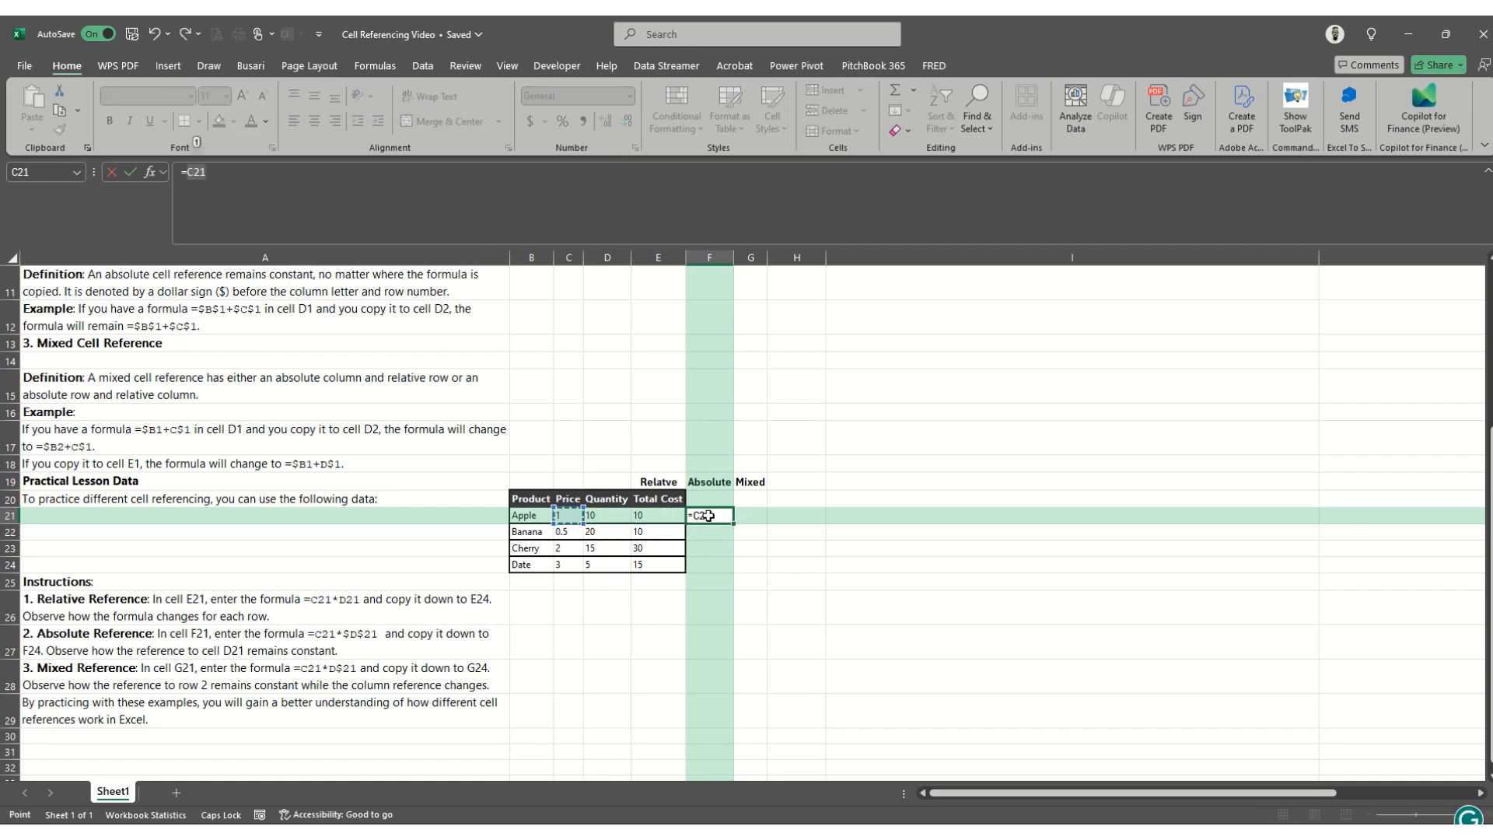
pyautogui.write('*')
pyautogui.click(618, 514)
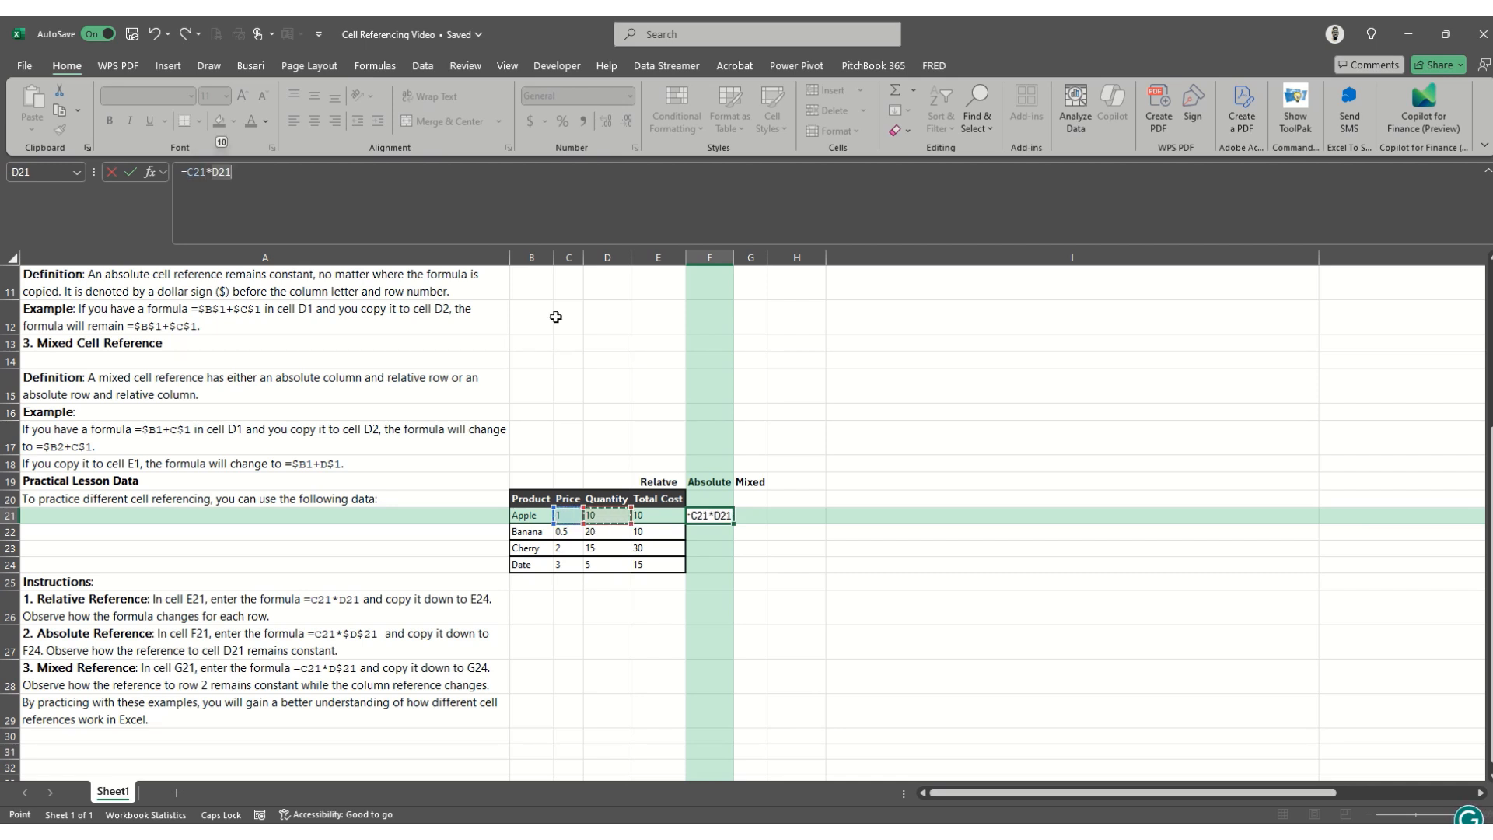
pyautogui.press('F4')
pyautogui.hotkey('ctrl', 'Return')
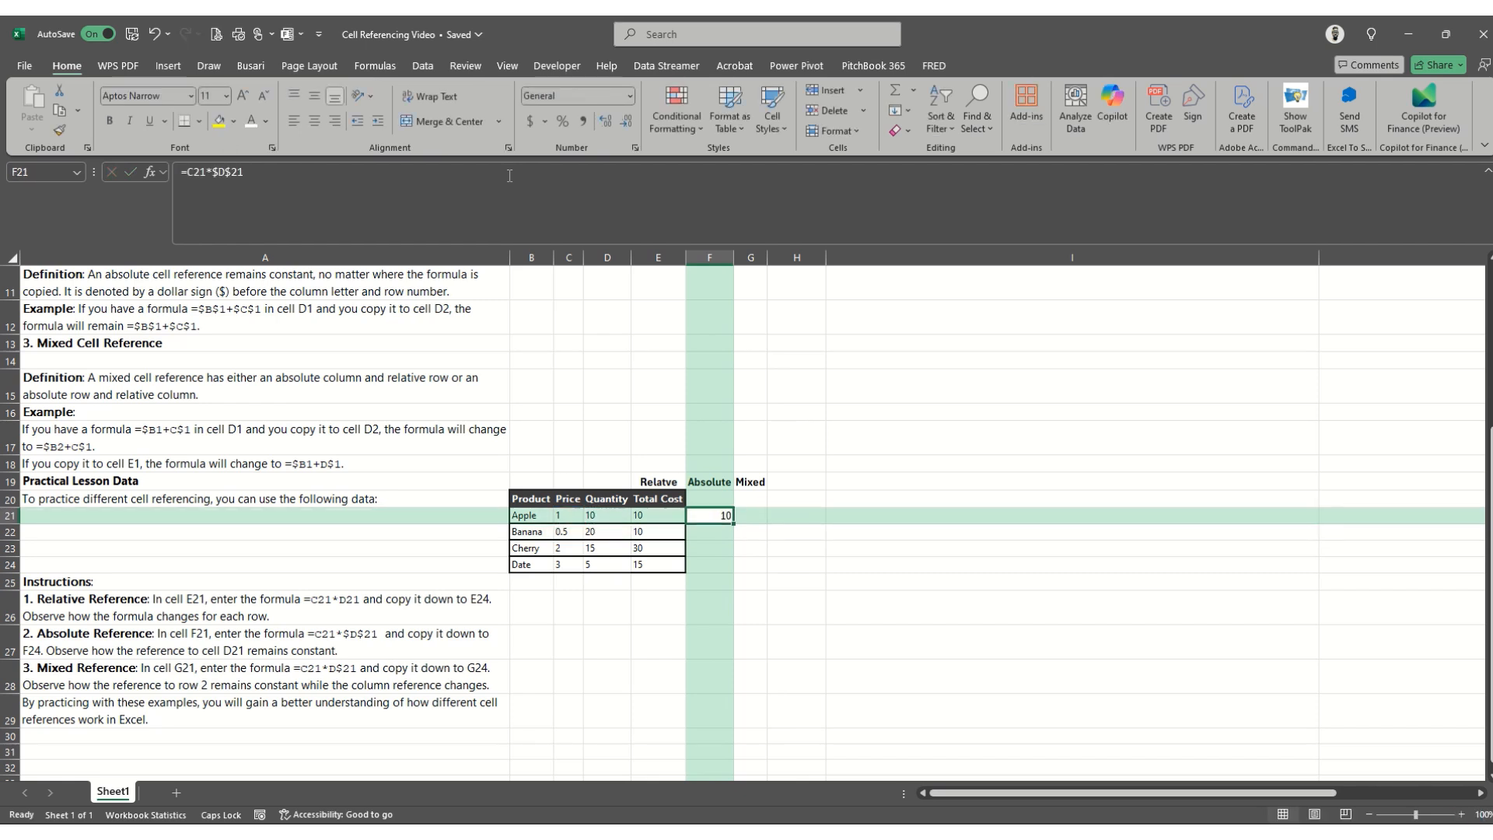
# - Copy the absolute reference formula from F21 into F22:F24
pyautogui.hotkey('ctrl', 'c')
pyautogui.press('Down')
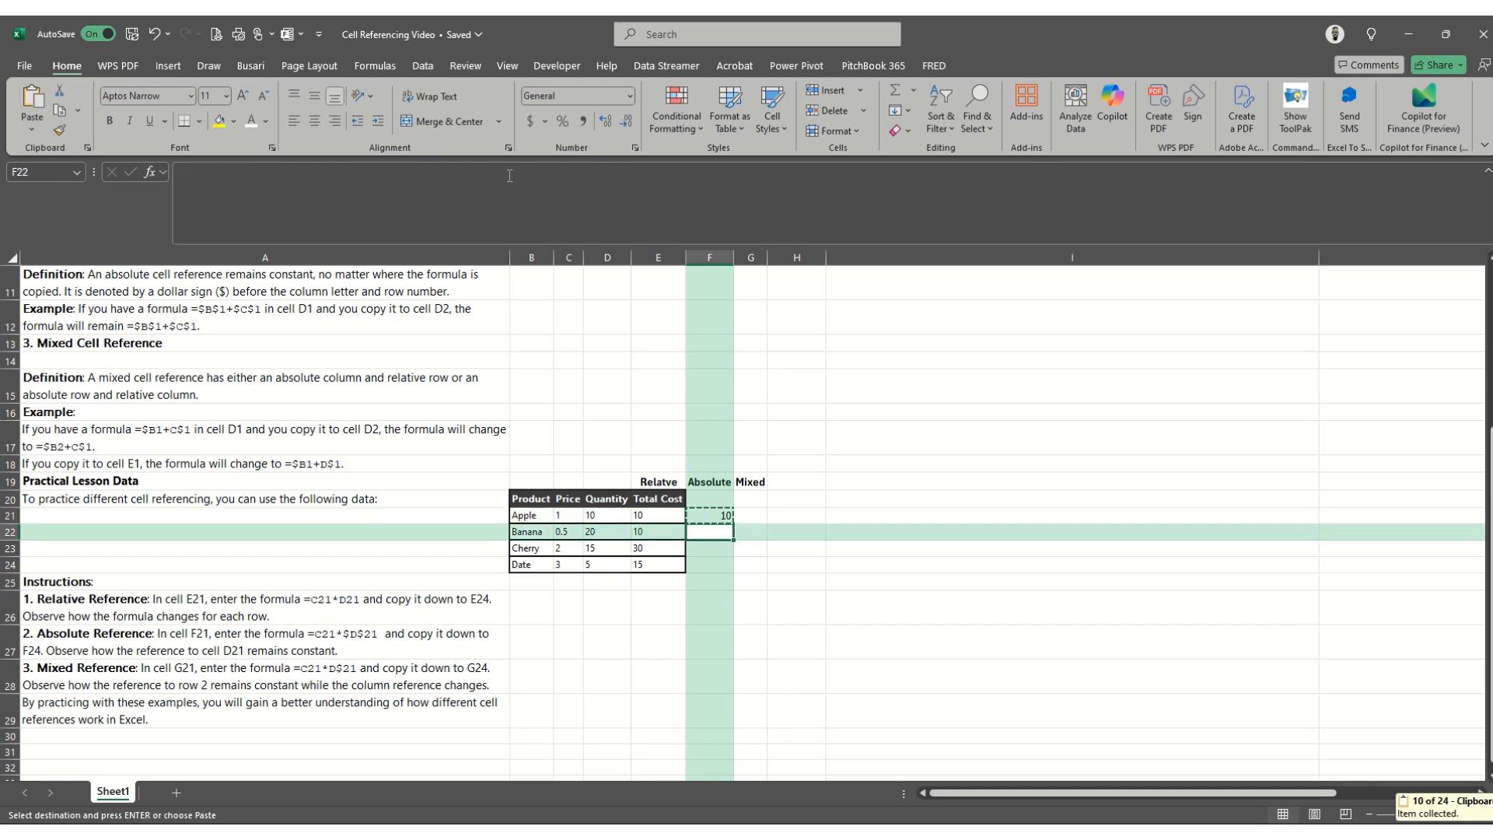
pyautogui.hotkey('shift', 'Down')
pyautogui.hotkey('shift', 'Down')
pyautogui.press('Return')
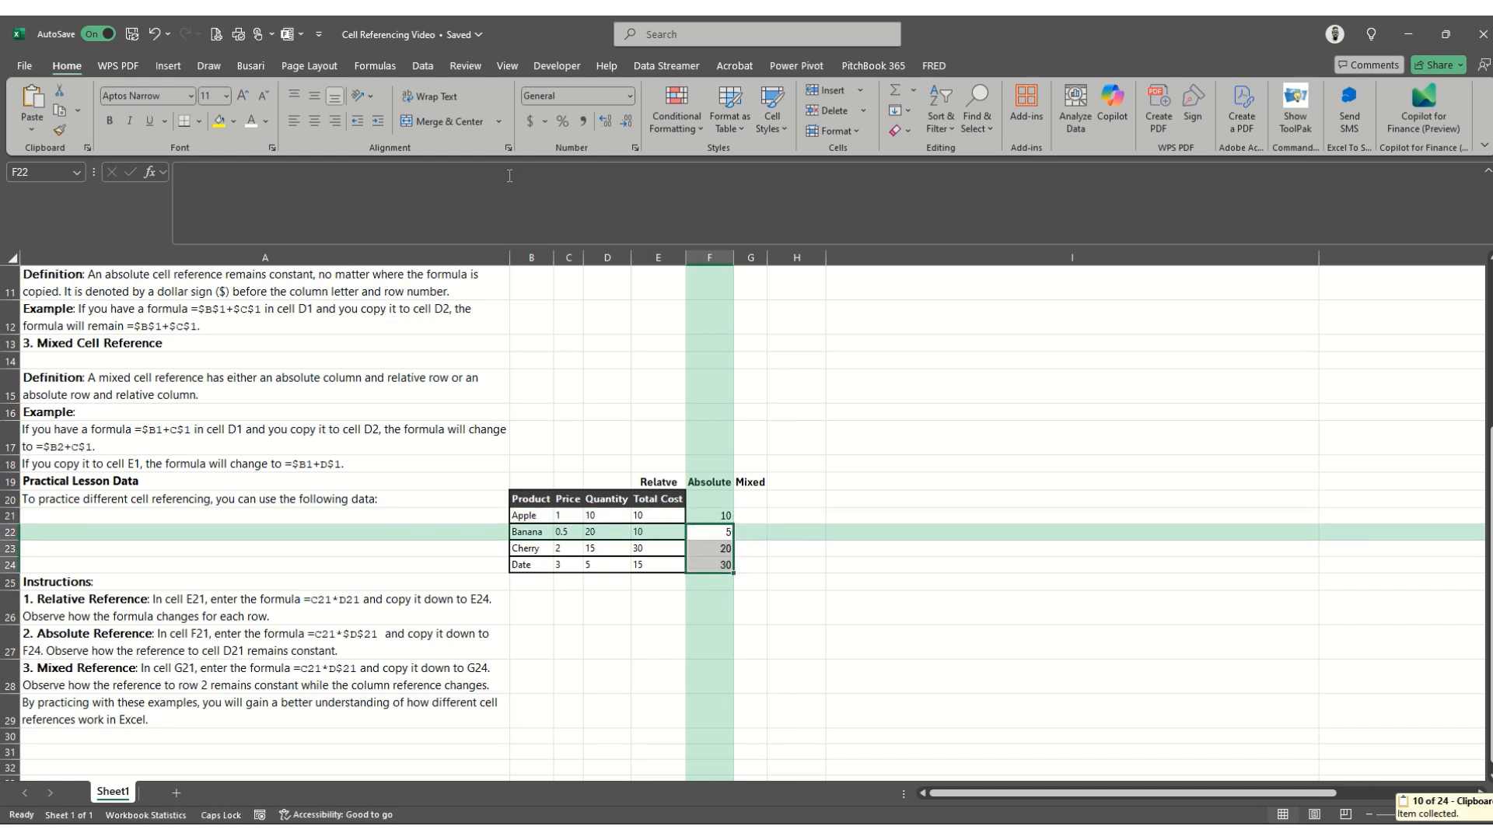
# - Inspect which price and quantity cells each formula in F21 to F24 refers to
pyautogui.press('Up')
pyautogui.press('Left')
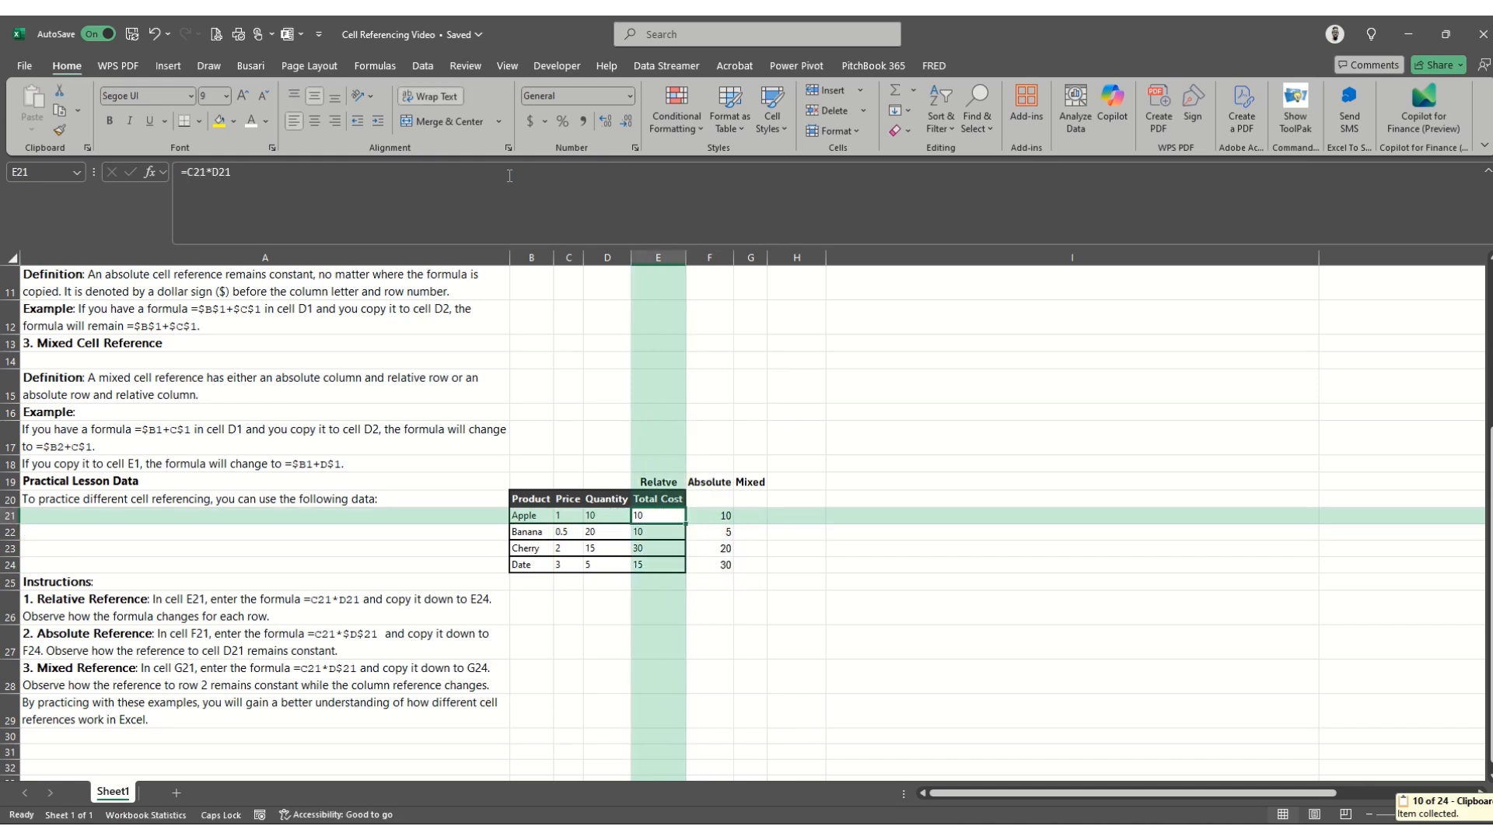
pyautogui.press('Right')
pyautogui.click(586, 199)
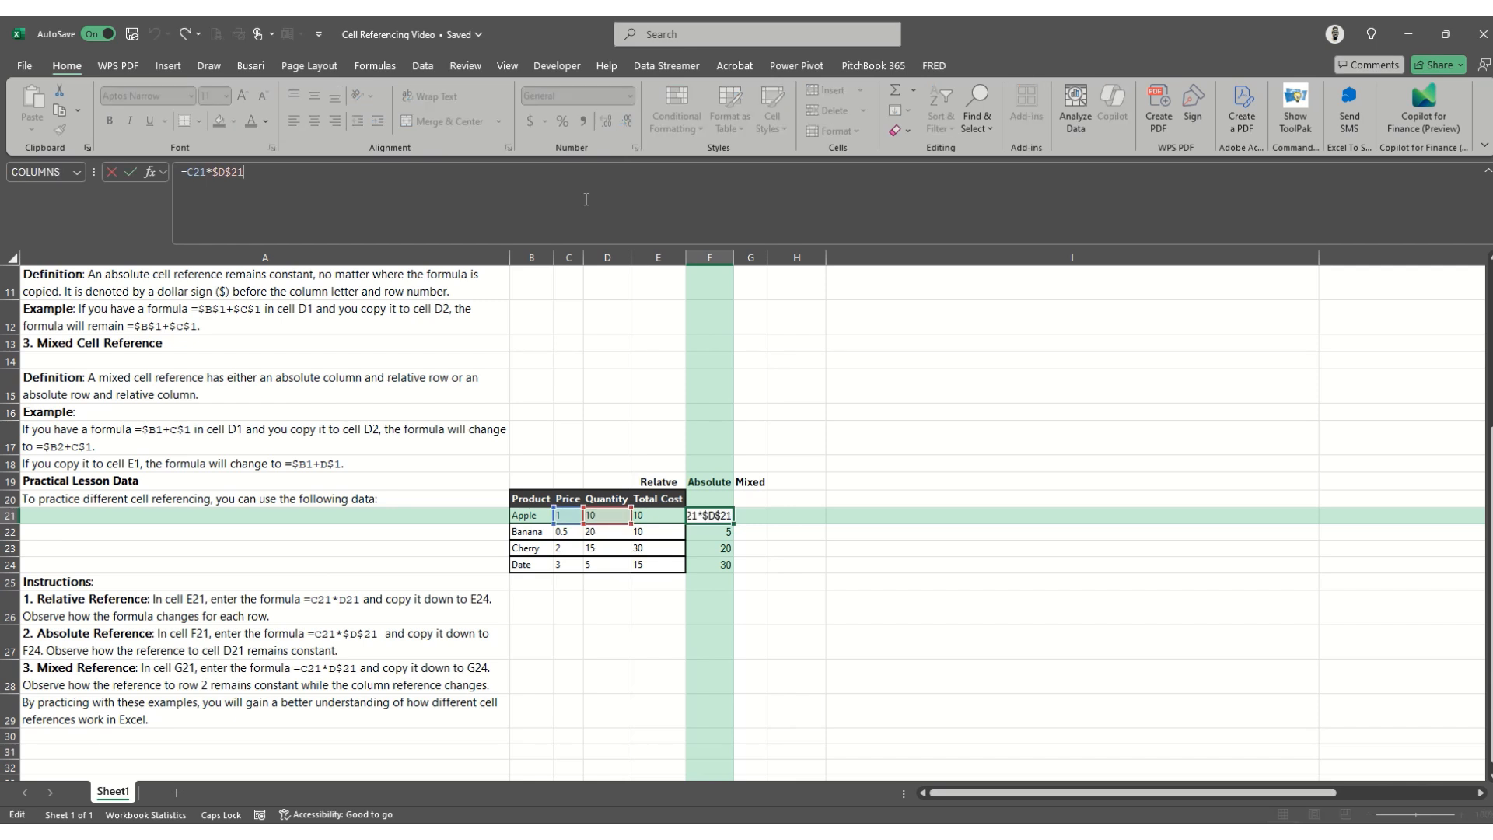
pyautogui.press('Return')
pyautogui.click(586, 199)
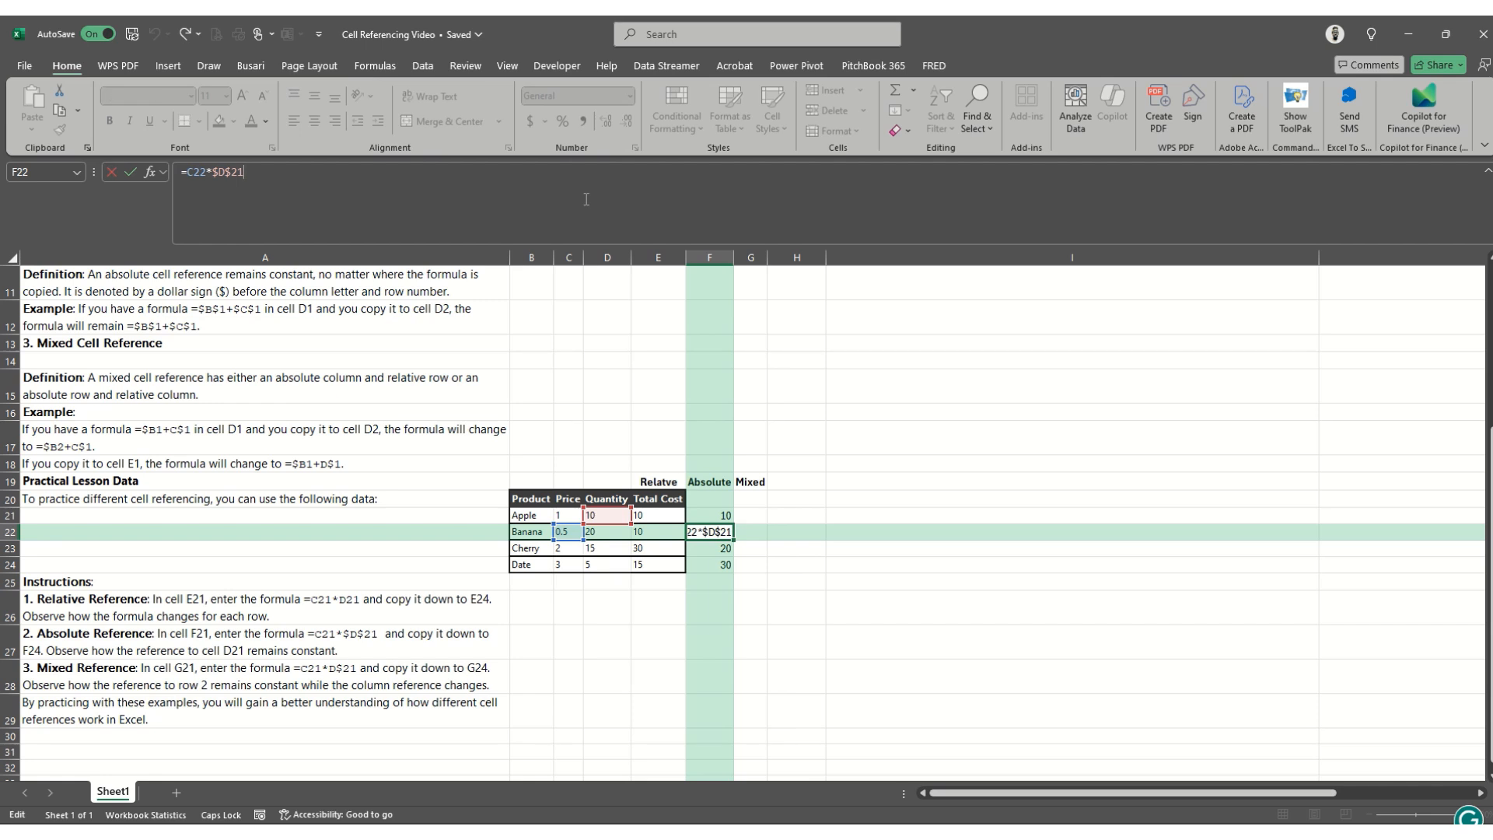
pyautogui.press('Return')
pyautogui.click(596, 198)
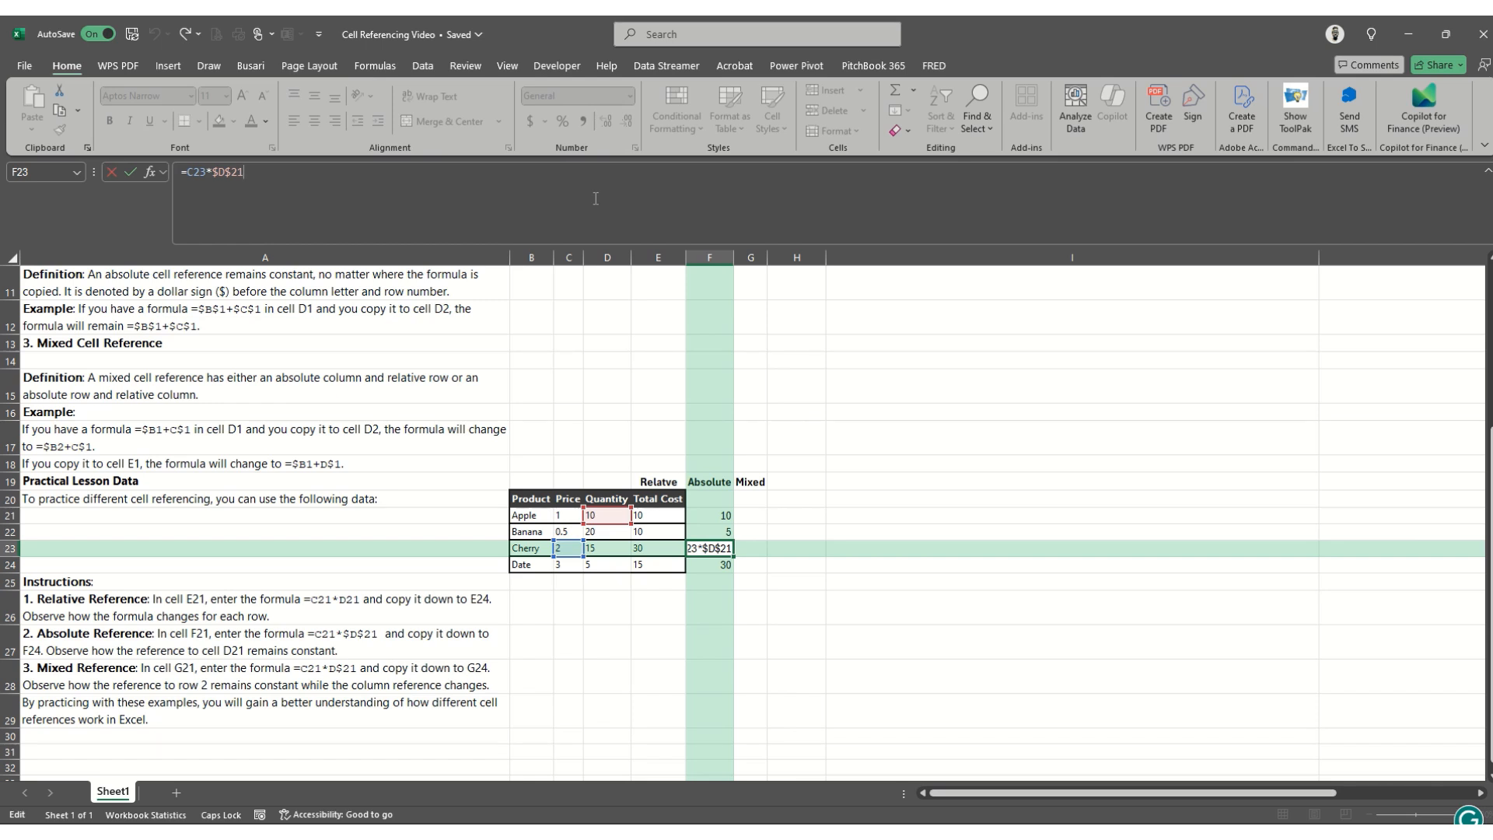
pyautogui.press('Return')
pyautogui.click(595, 198)
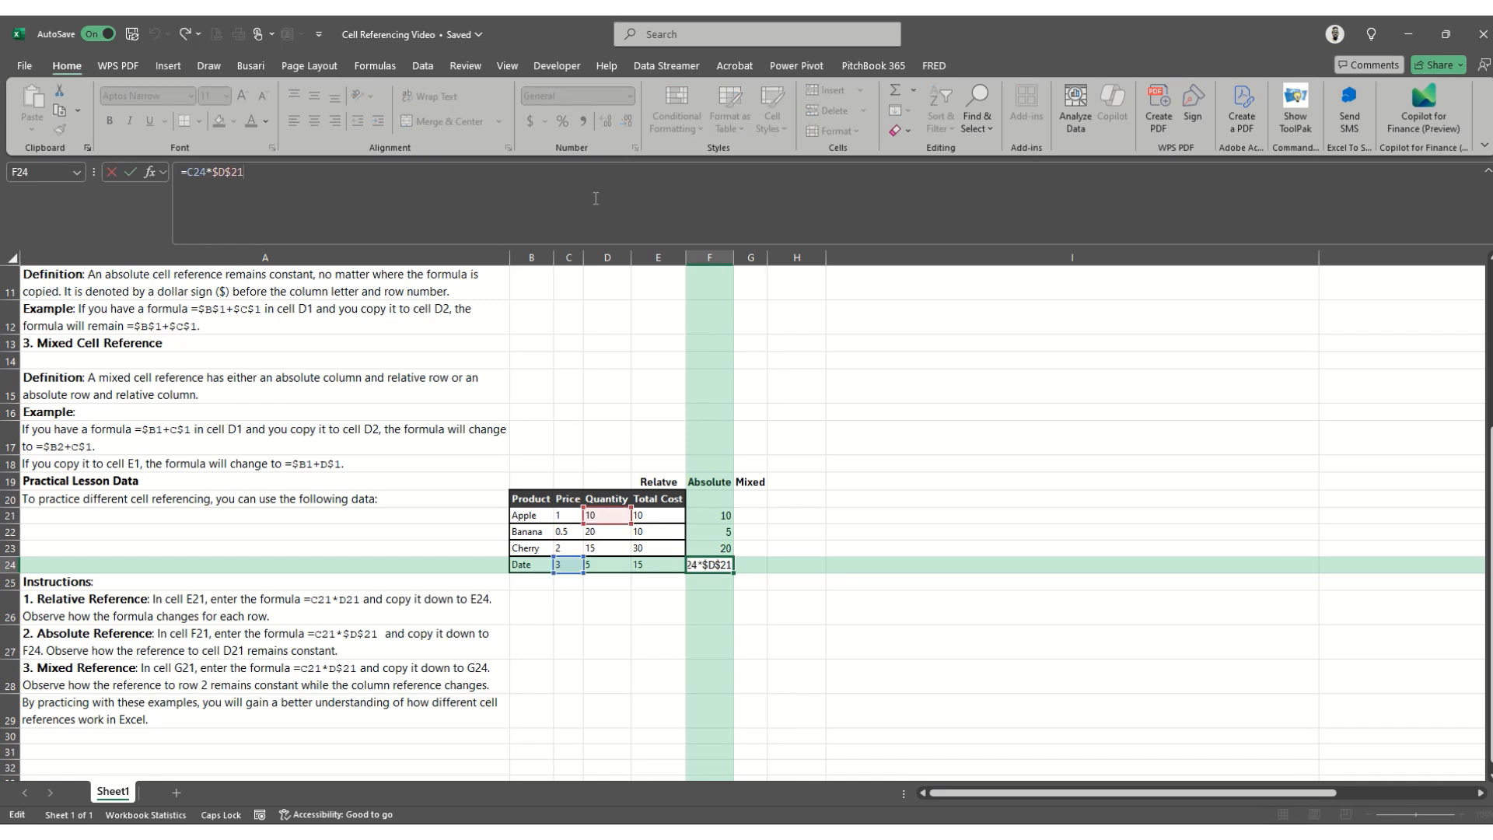
pyautogui.press('Return')
# - Inspect again which price and quantity cells the absolute reference formula in F21 points to
pyautogui.press('Up')
pyautogui.press('Up')
pyautogui.press('Up')
pyautogui.press('Up')
pyautogui.press('Up')
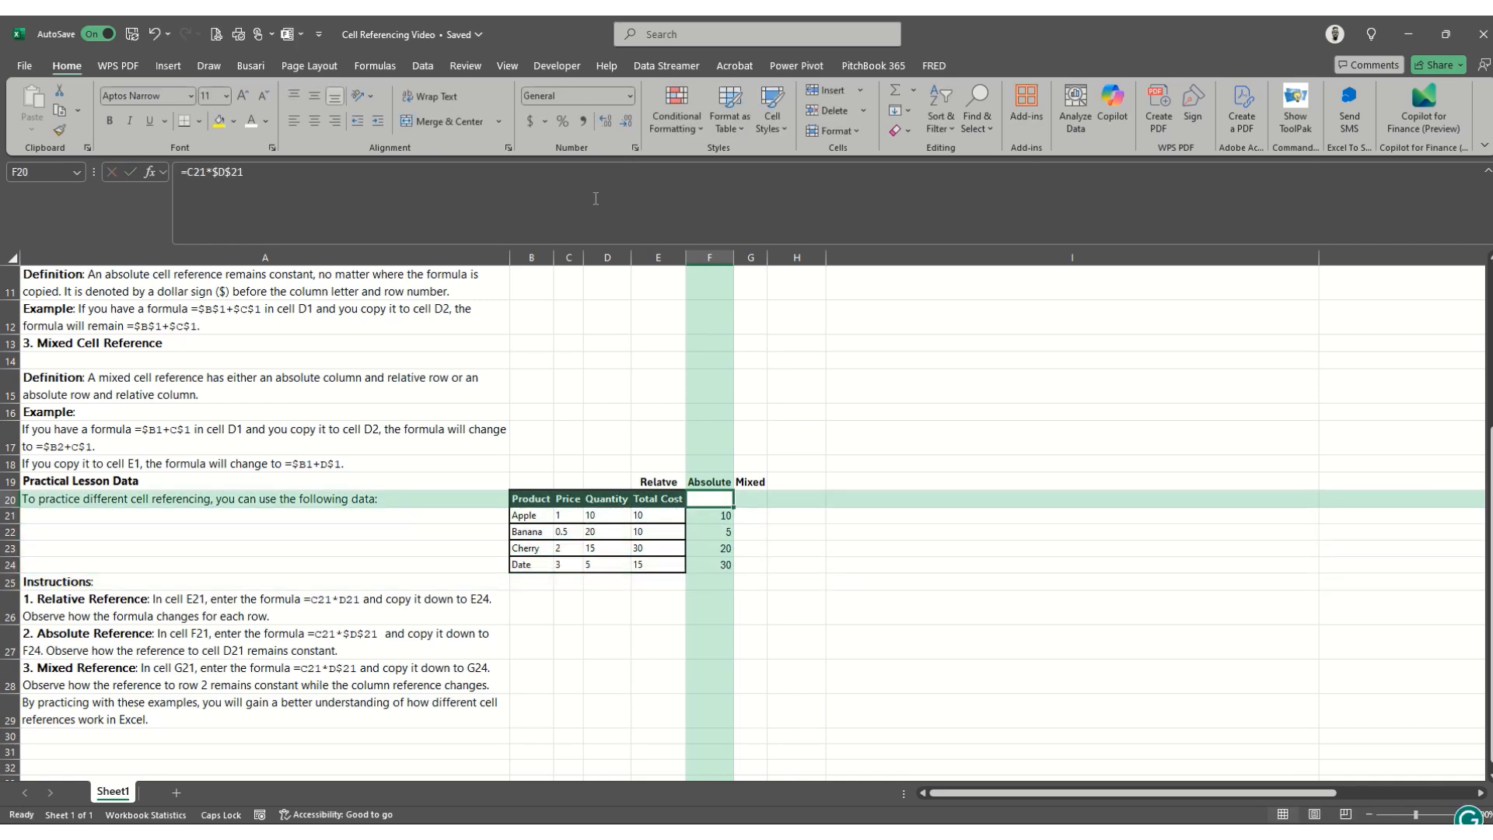
pyautogui.press('Down')
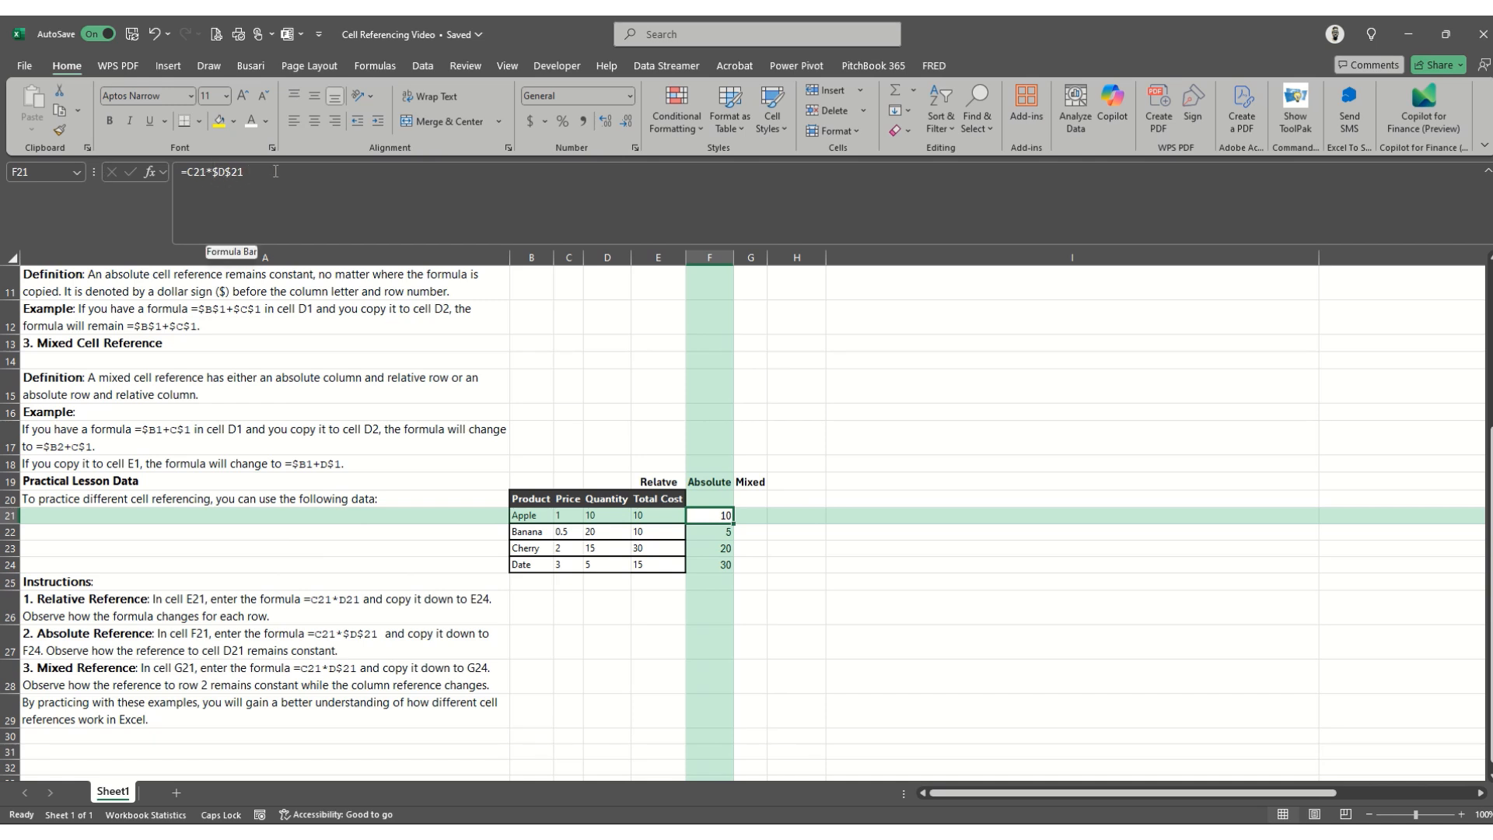
pyautogui.click(353, 198)
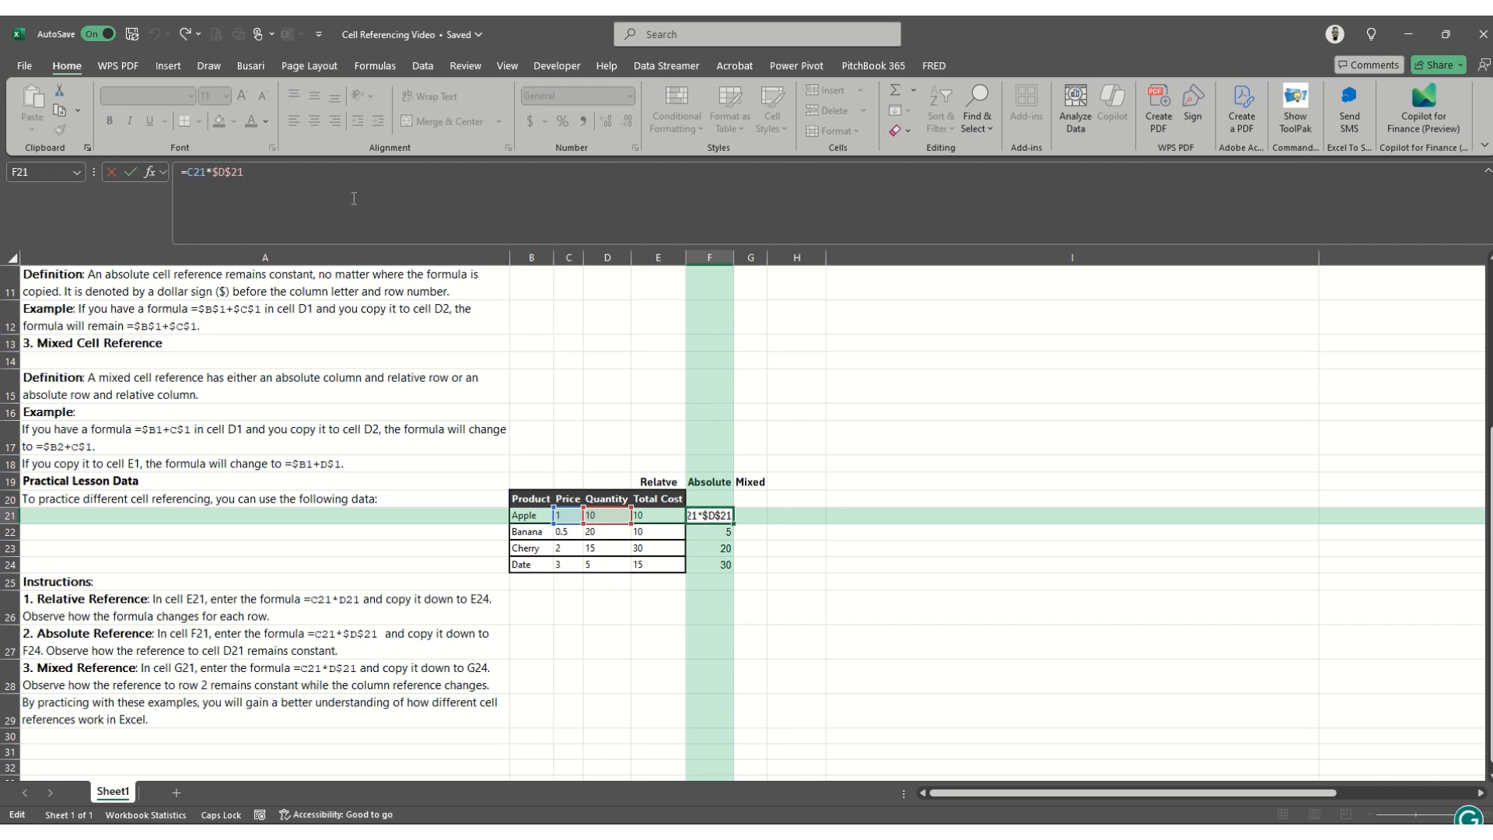
# - Enter the mixed reference formula =C21*D$21 in G21, locking only the row of the quantity reference
pyautogui.press('Tab')
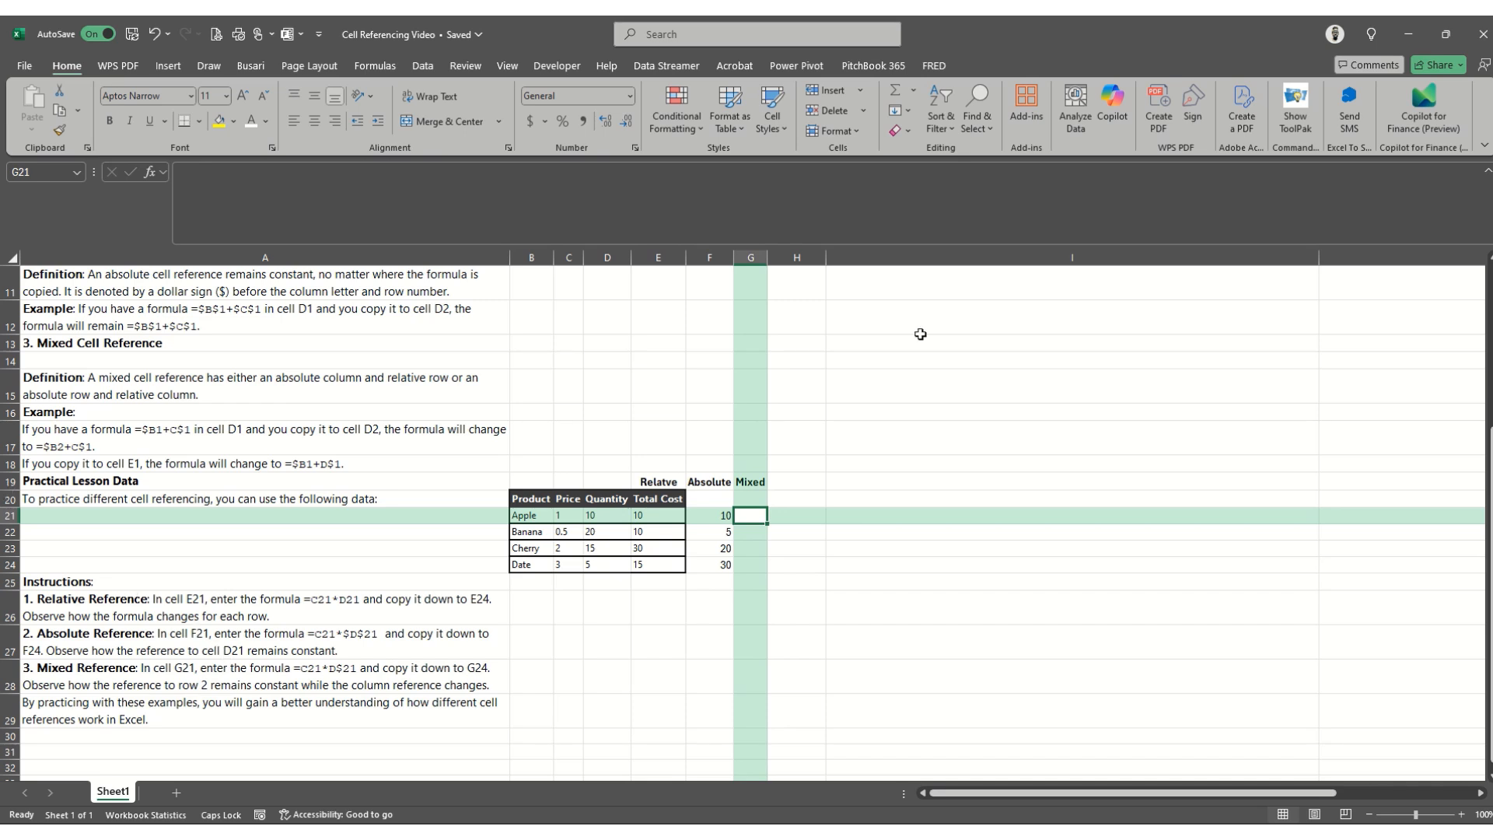
pyautogui.write('=')
pyautogui.press('Left')
pyautogui.press('Left')
pyautogui.press('Left')
pyautogui.press('Left')
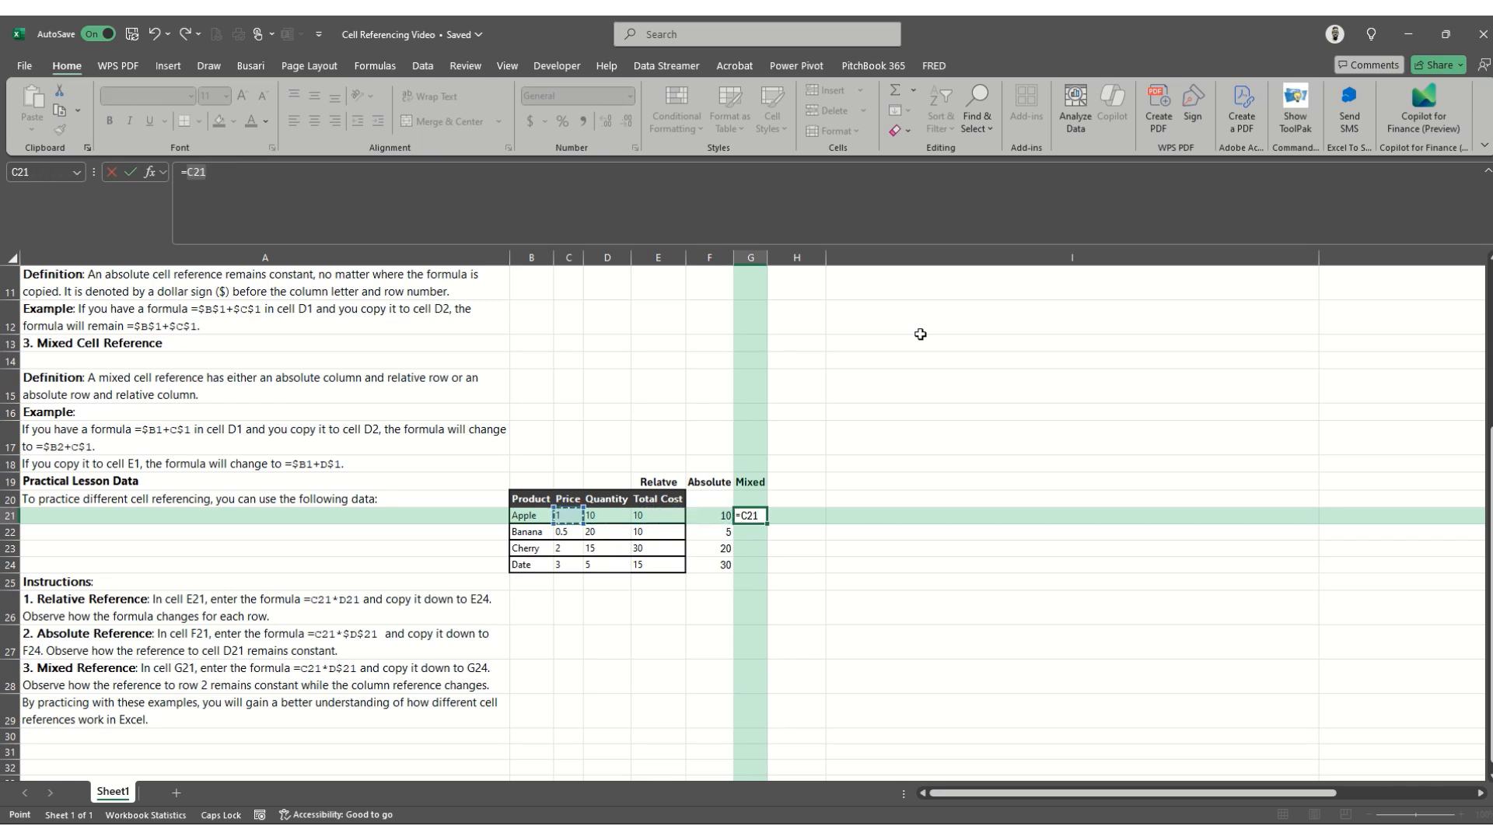
pyautogui.write('*')
pyautogui.press('Left')
pyautogui.press('Left')
pyautogui.press('Left')
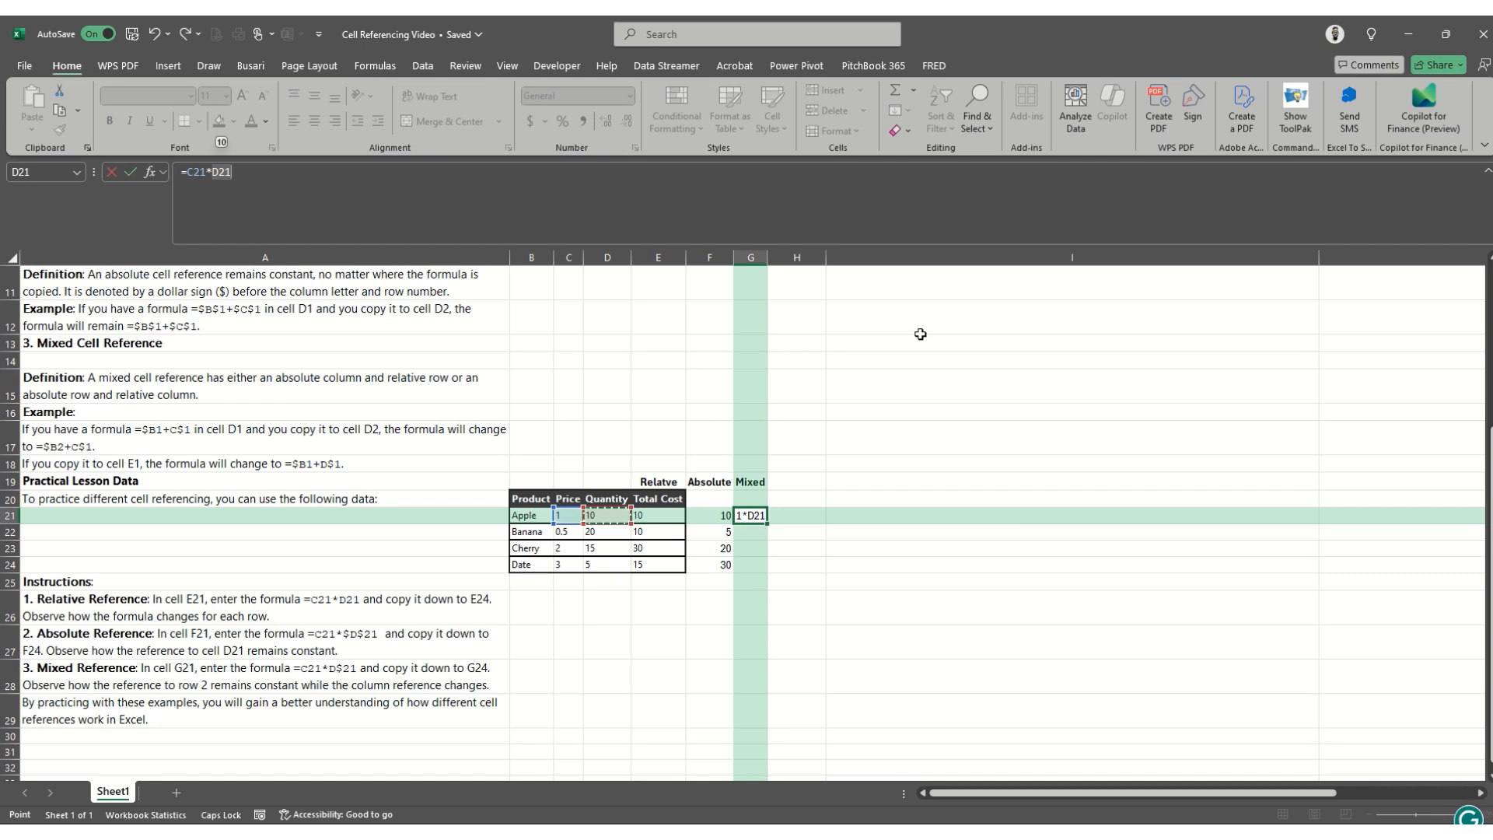
pyautogui.press('F4')
pyautogui.press('F4')
pyautogui.hotkey('ctrl', 'Return')
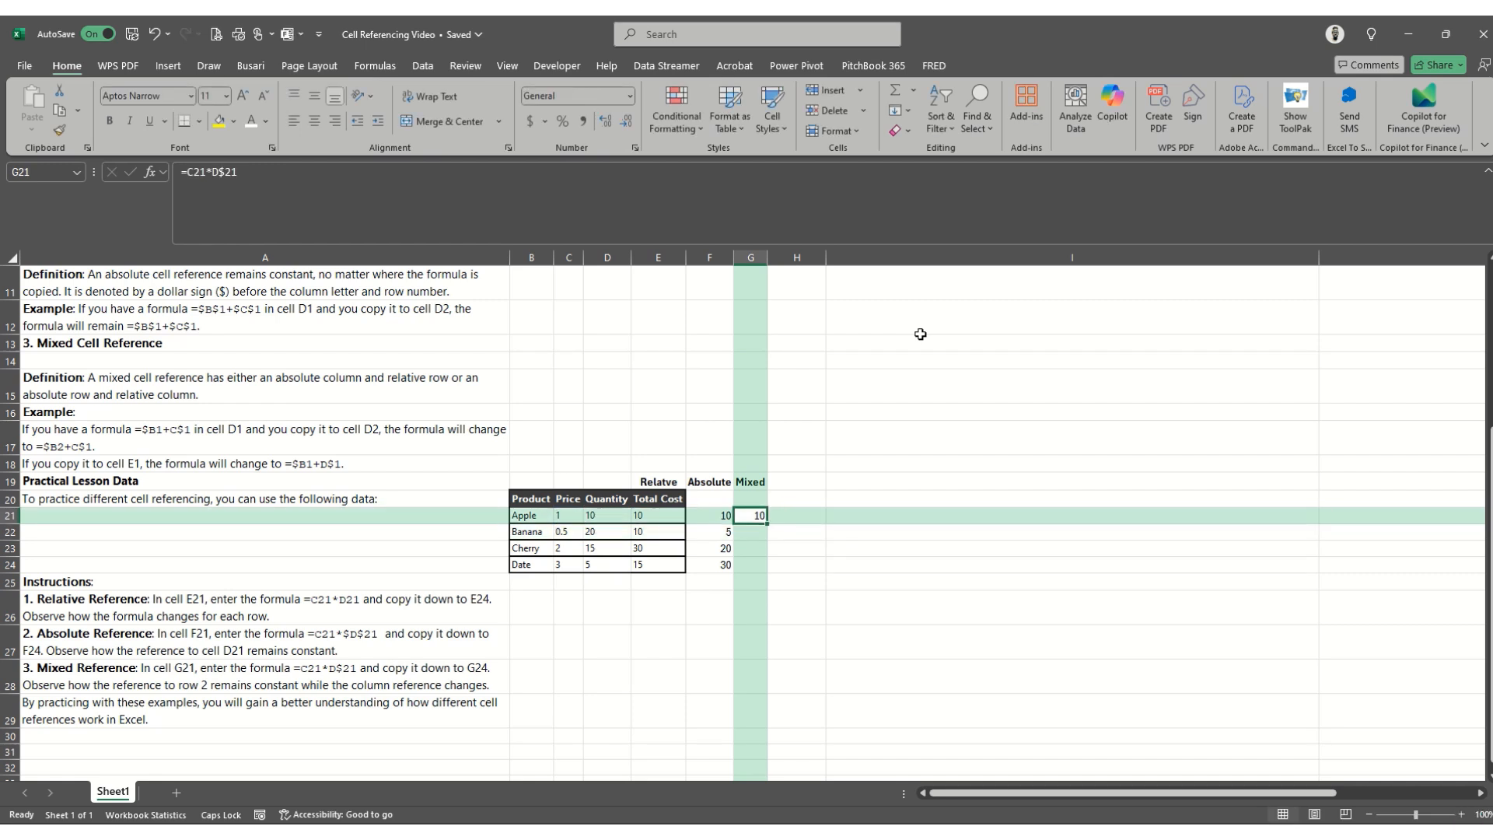
# - Copy the mixed reference formula from G21 into G22:G24
pyautogui.hotkey('ctrl', 'c')
pyautogui.press('Down')
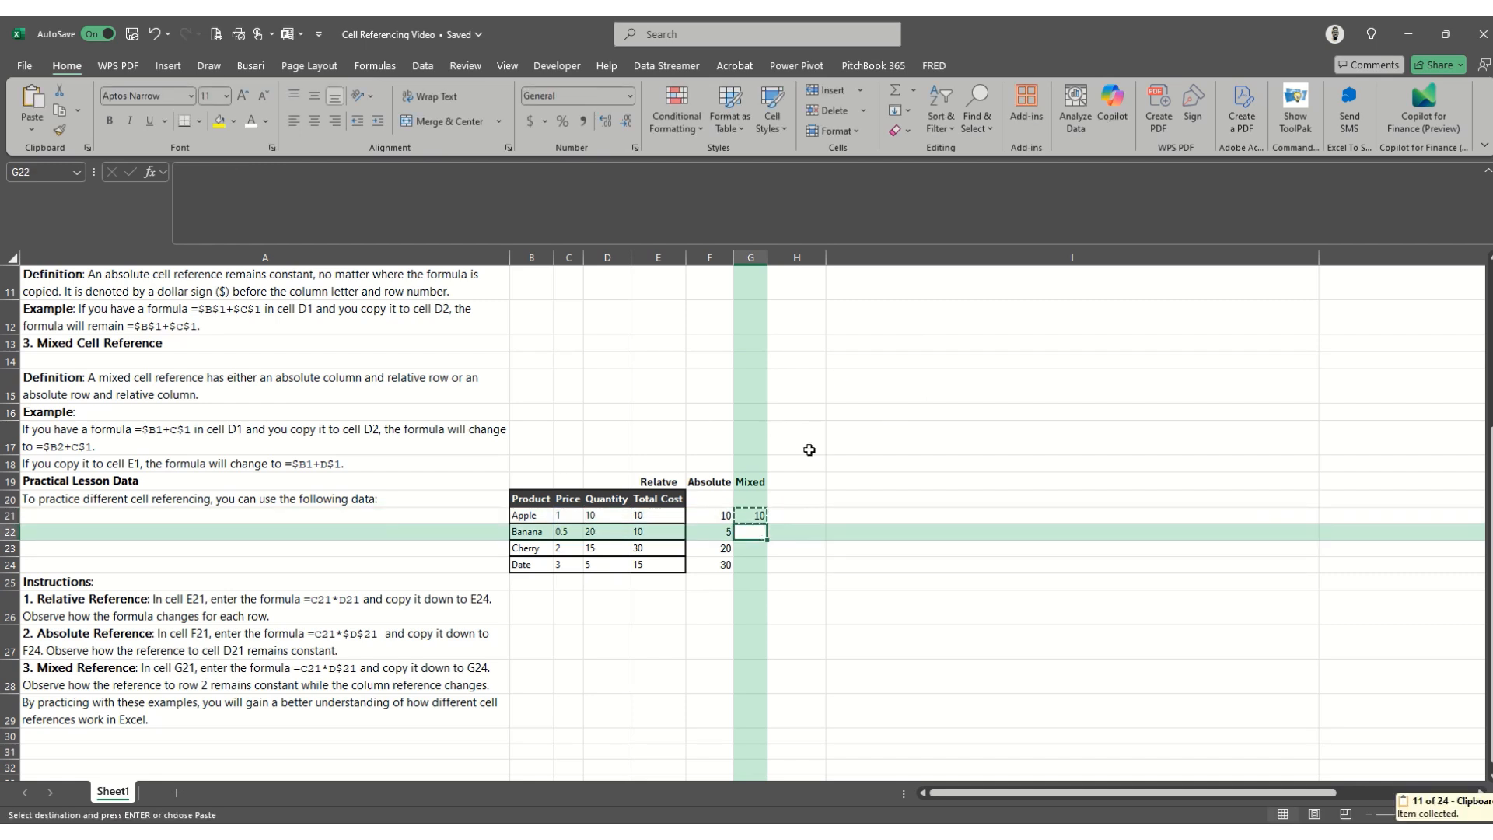
pyautogui.hotkey('shift', 'Down')
pyautogui.hotkey('shift', 'Down')
pyautogui.press('Return')
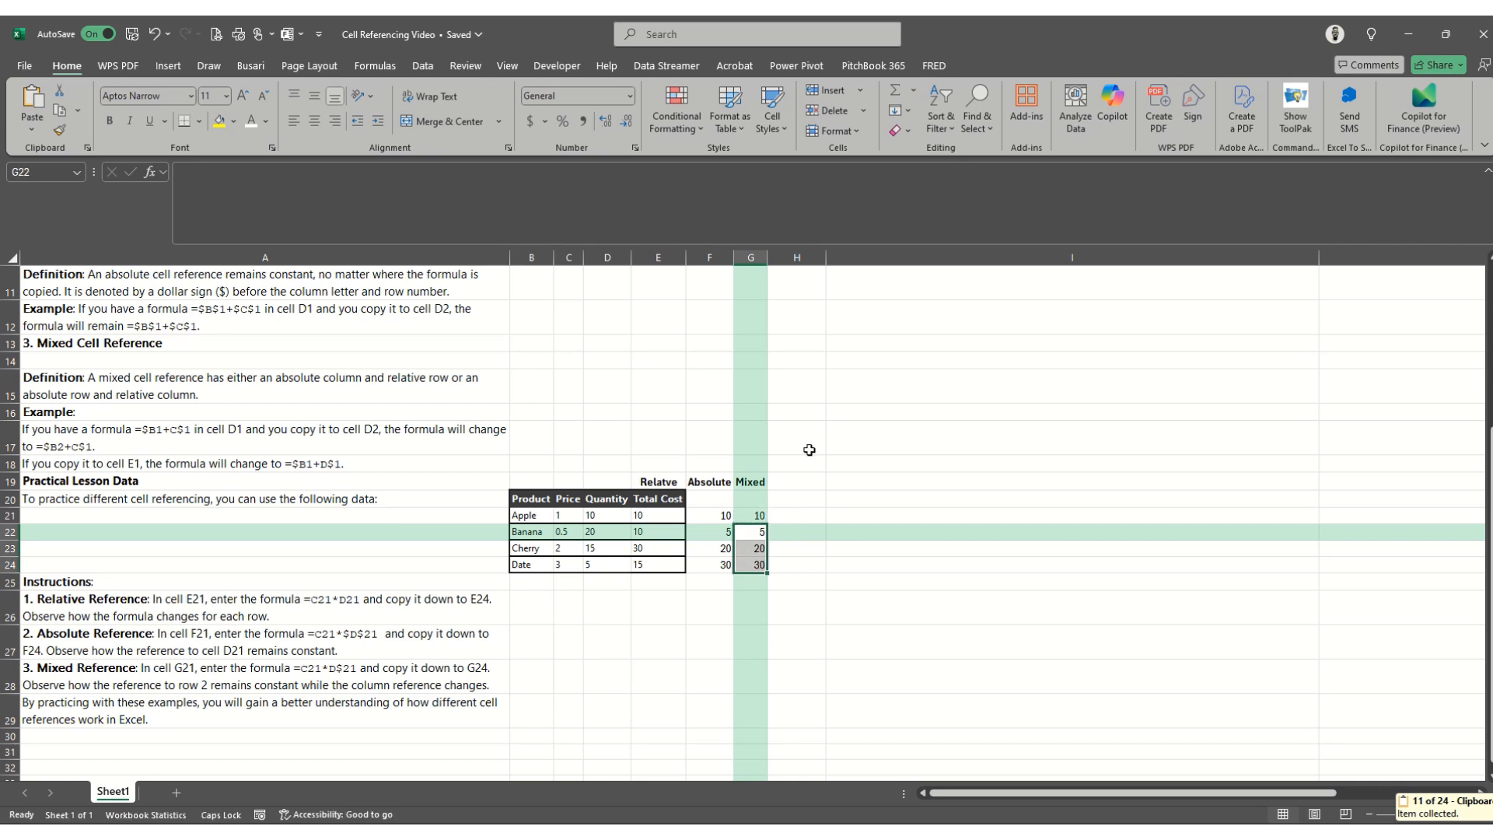
# - Inspect which price and quantity cells the copied mixed reference formulas in G22 to G24 refer to
pyautogui.press('Up')
pyautogui.press('Down')
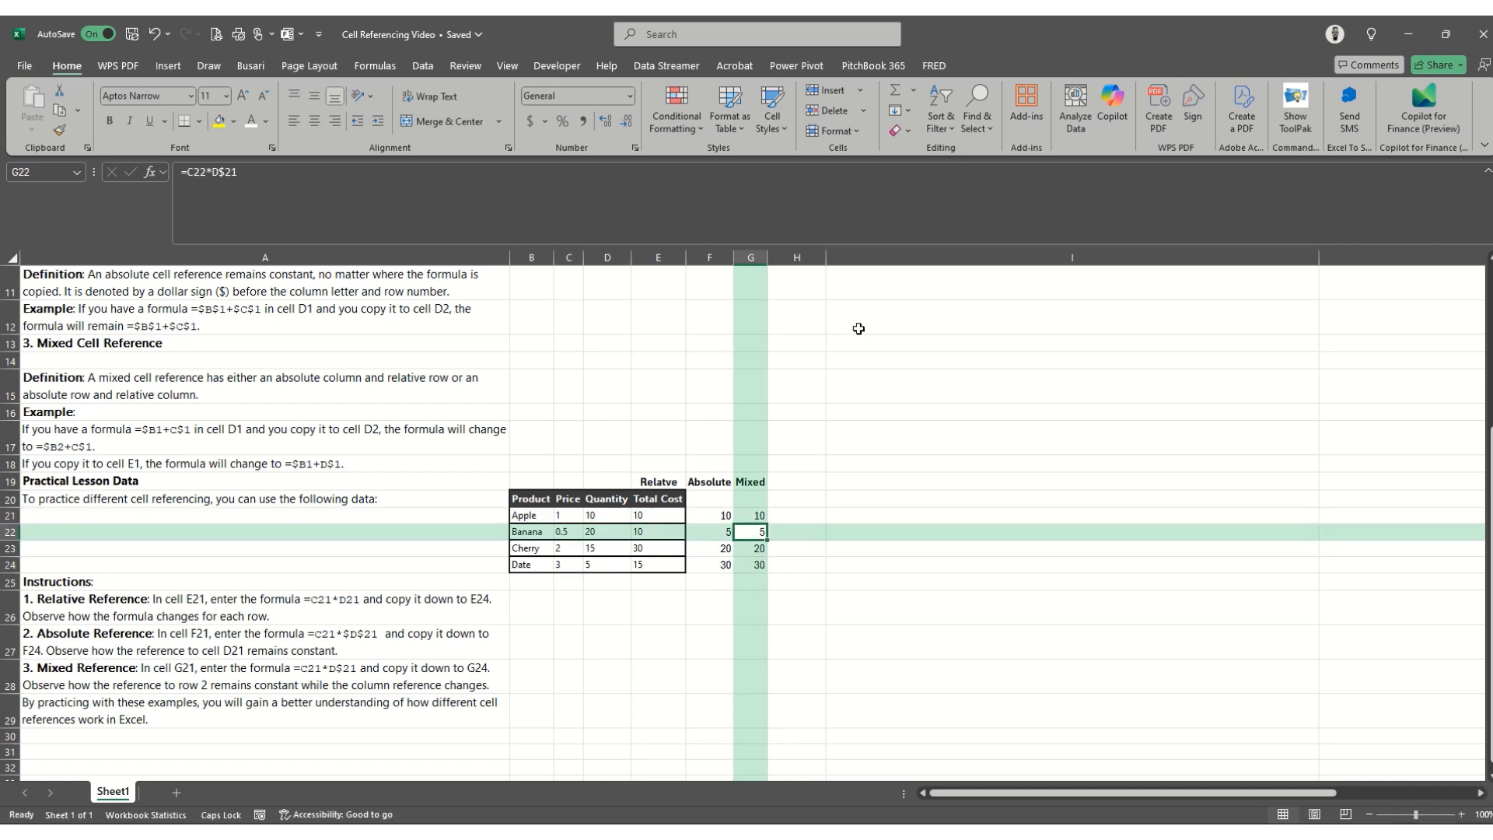
pyautogui.click(850, 205)
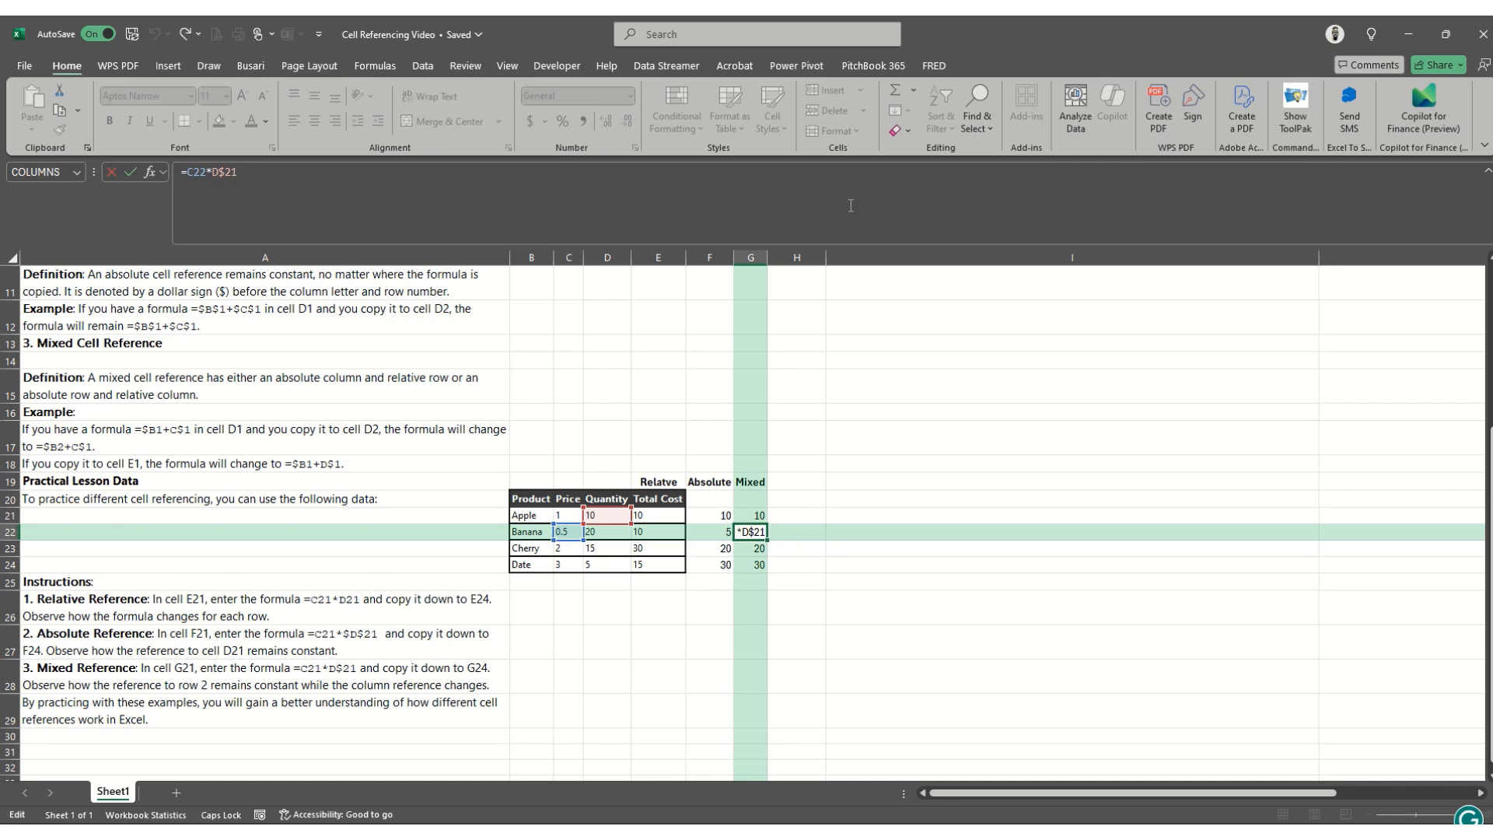
pyautogui.press('Return')
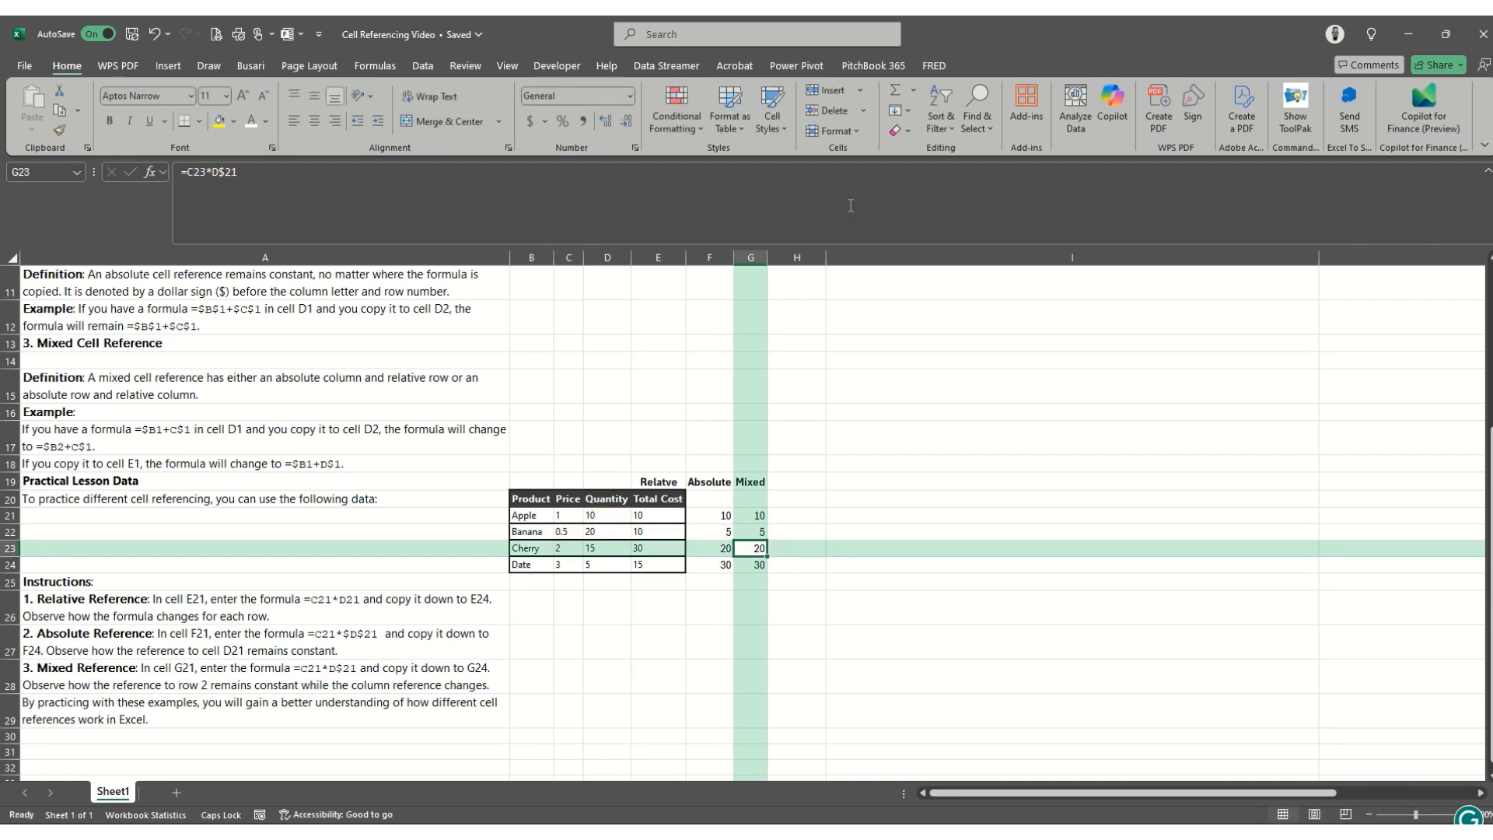
pyautogui.click(851, 205)
pyautogui.press('Return')
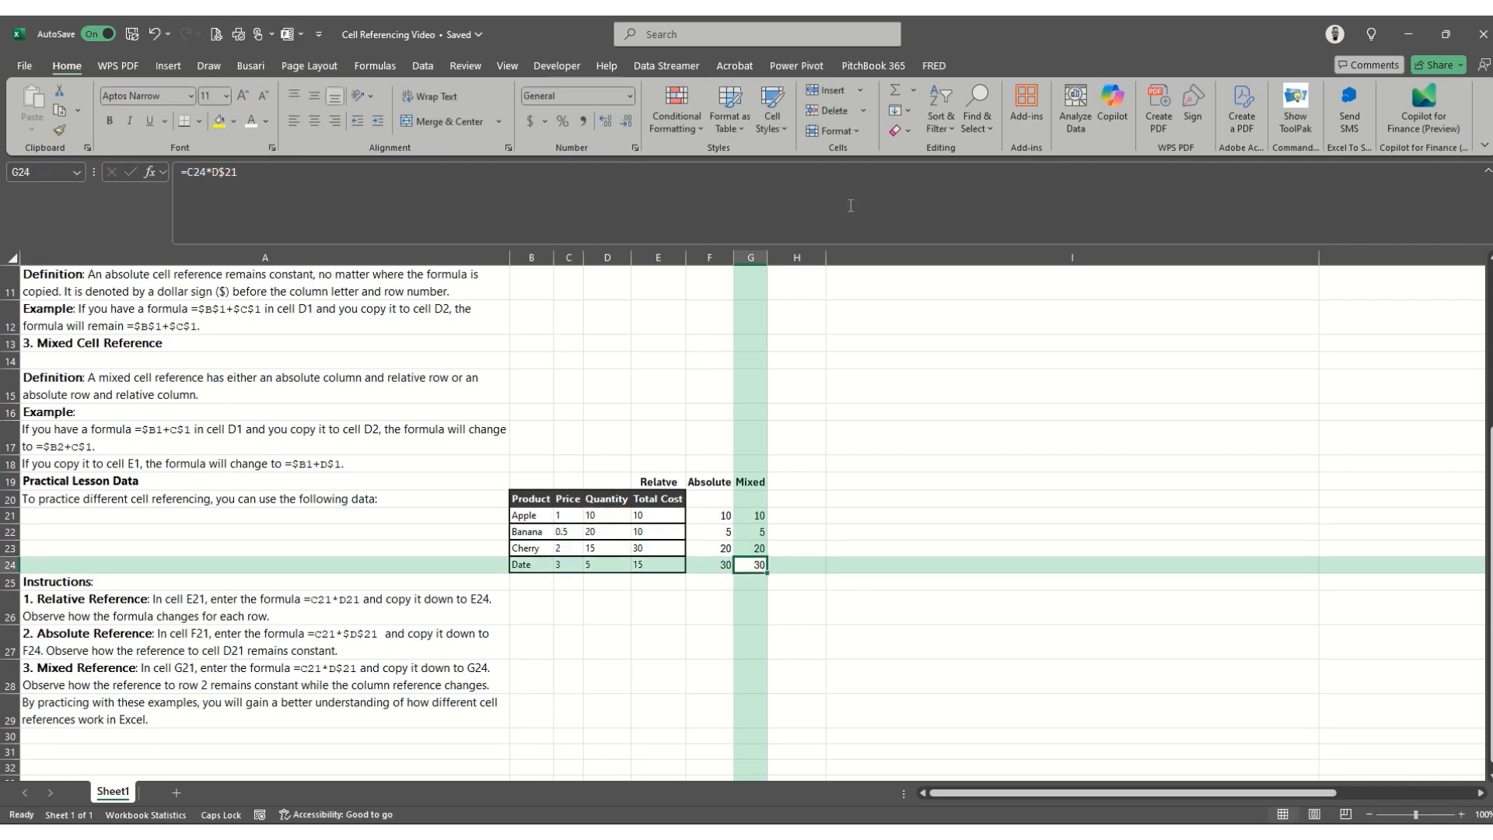
# - Trace the price and quantity cells beside each relative total cost in rows 21 to 24, product by product
pyautogui.press('Up')
pyautogui.press('Up')
pyautogui.press('Up')
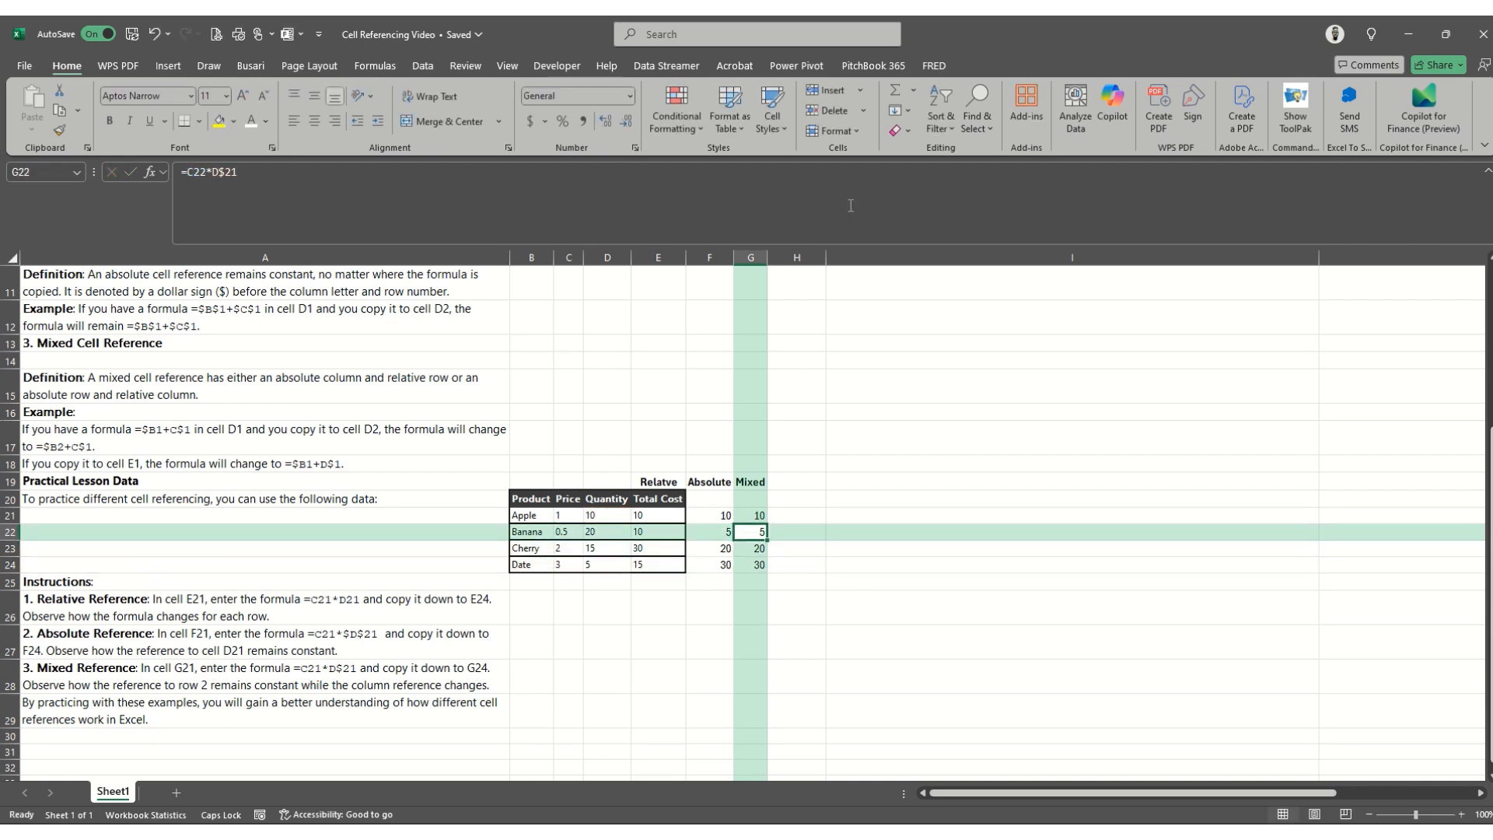
pyautogui.press('Left')
pyautogui.press('Left')
pyautogui.press('Left')
pyautogui.press('Left')
pyautogui.press('Right')
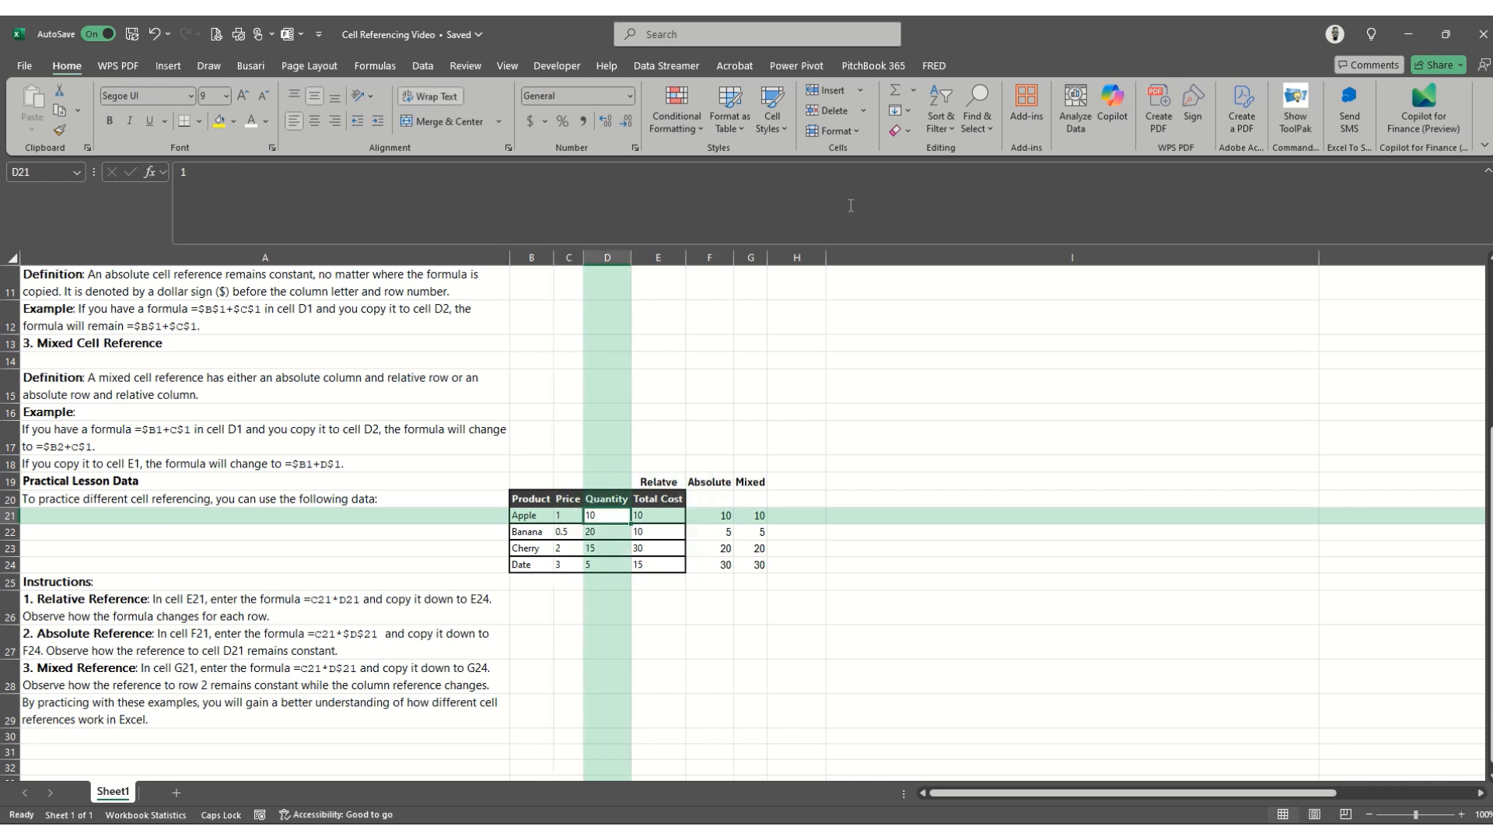
pyautogui.press('Left')
pyautogui.press('Right')
pyautogui.press('Right')
pyautogui.press('Left')
pyautogui.press('Left')
pyautogui.press('Down')
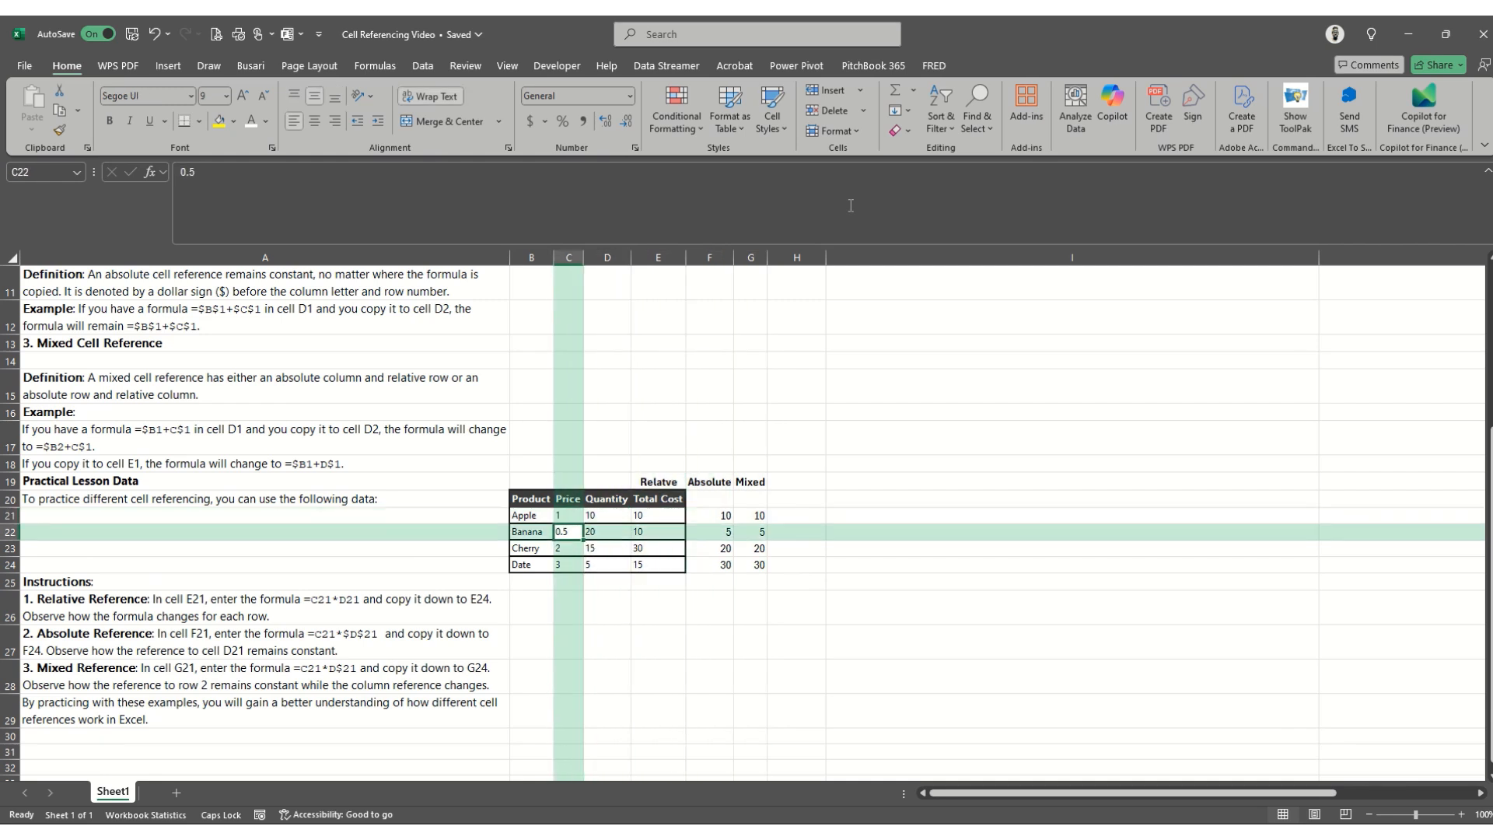
pyautogui.press('Right')
pyautogui.press('Right')
pyautogui.press('Down')
pyautogui.press('Left')
pyautogui.press('Left')
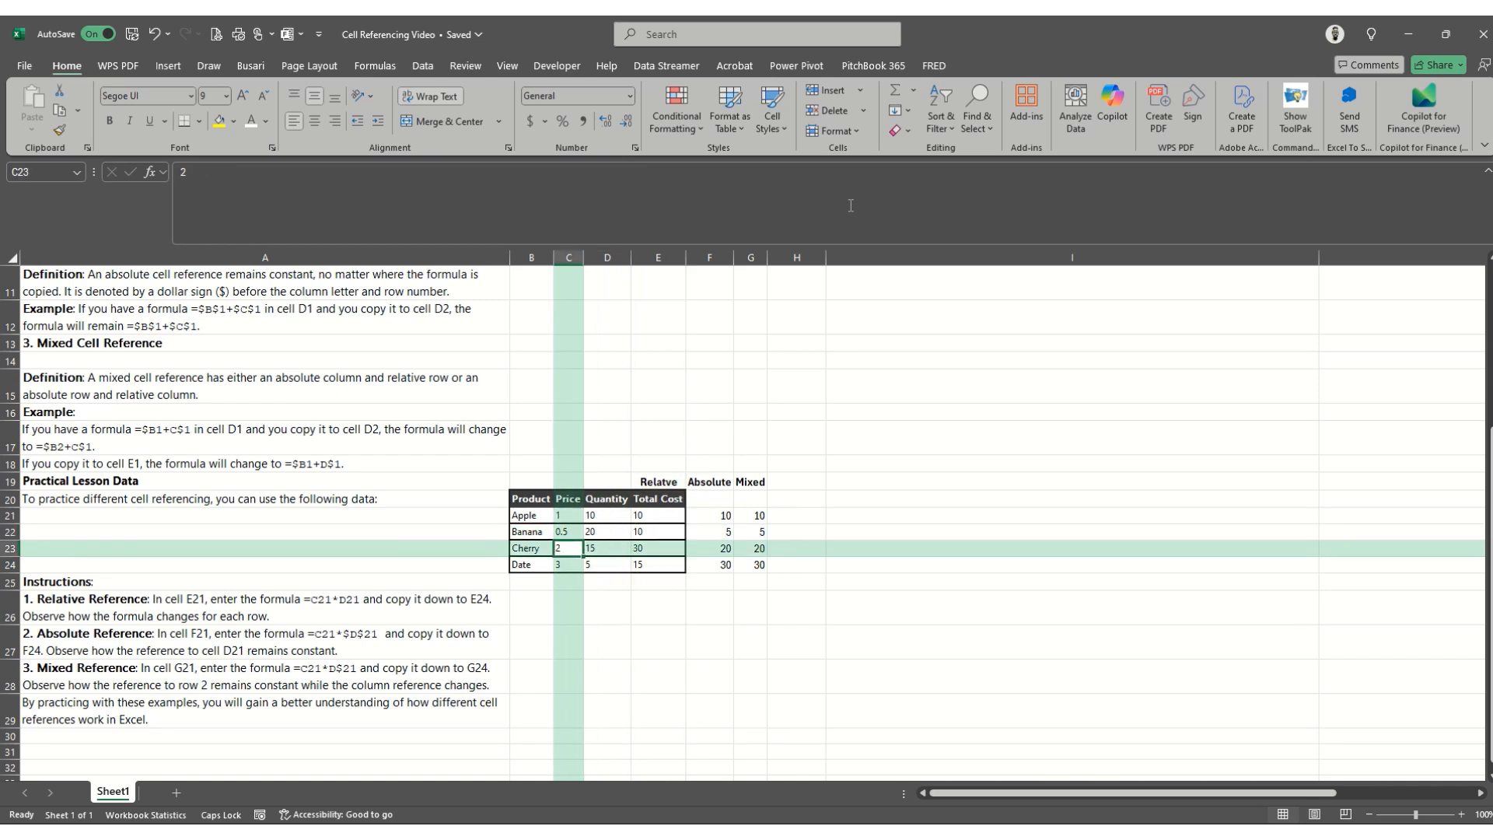
pyautogui.press('Right')
pyautogui.press('Right')
pyautogui.press('Down')
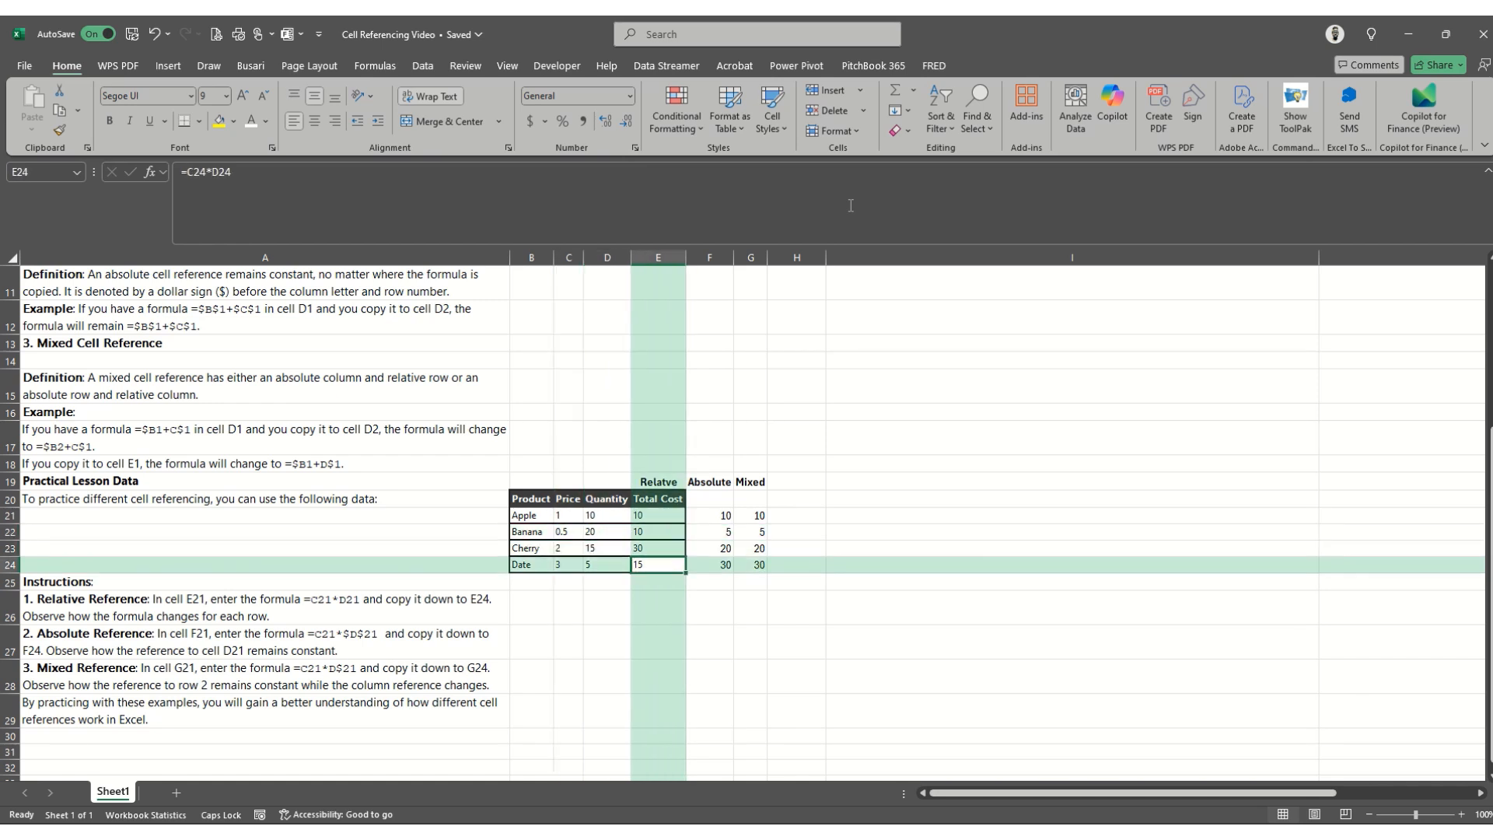
pyautogui.press('Left')
pyautogui.press('Left')
pyautogui.press('Right')
pyautogui.press('Right')
# - Correct the misspelled heading in E19 to Relative, with a lowercase i
pyautogui.press('Up')
pyautogui.press('Up')
pyautogui.press('Up')
pyautogui.press('Up')
pyautogui.press('Up')
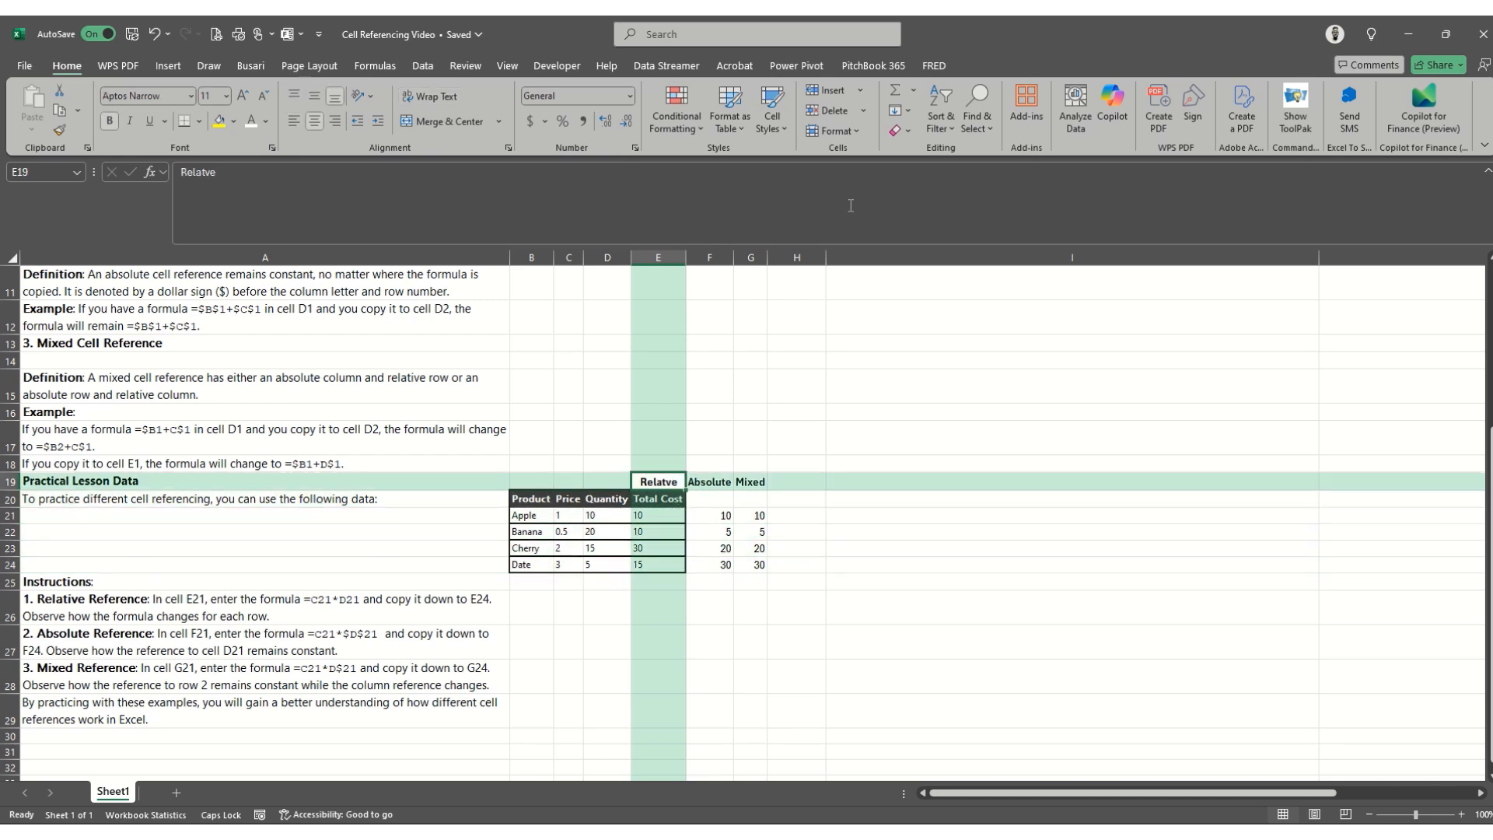
pyautogui.click(206, 172)
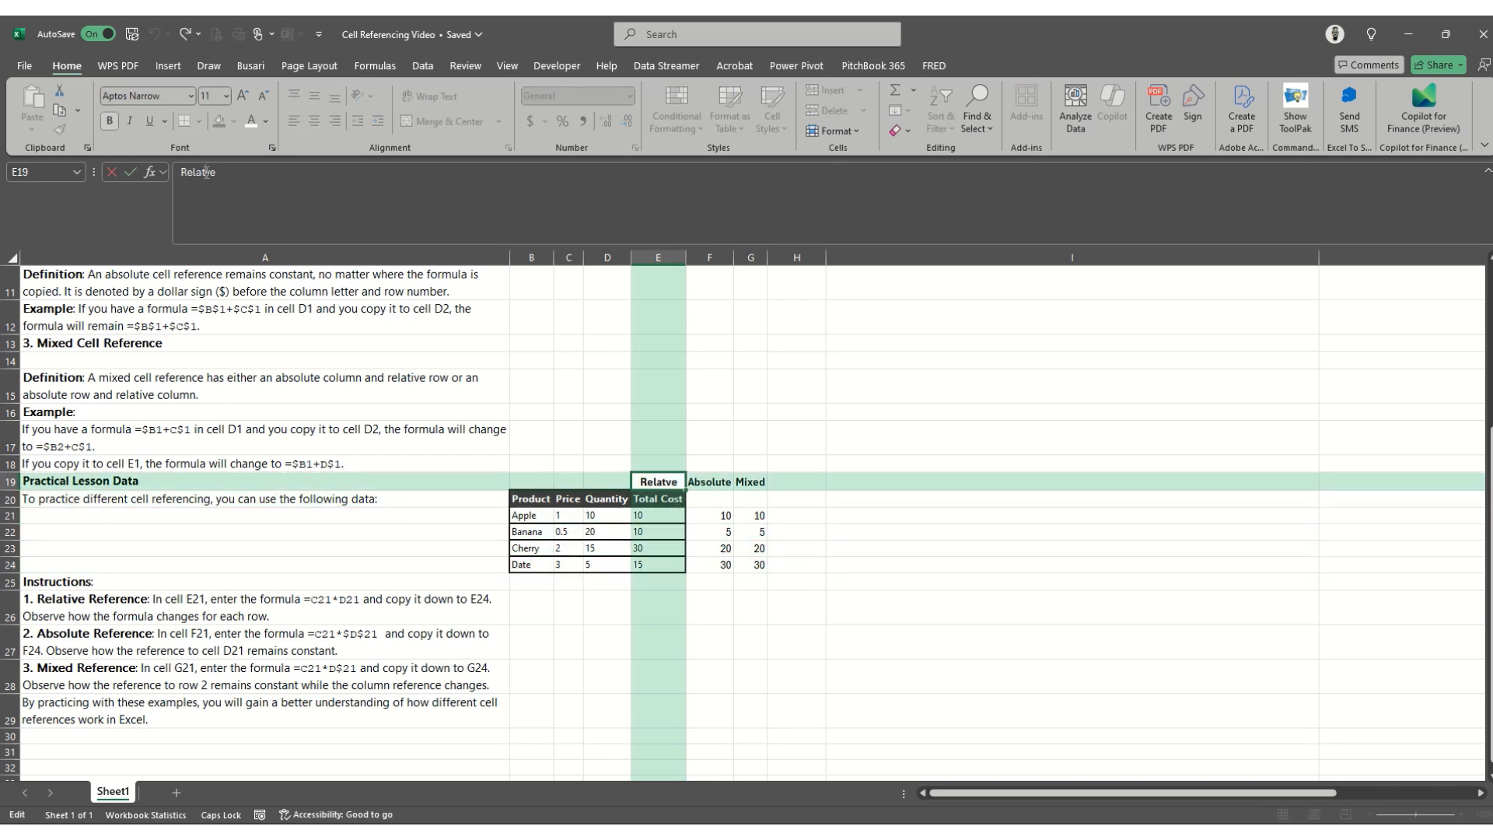
pyautogui.write('i')
pyautogui.press('Return')
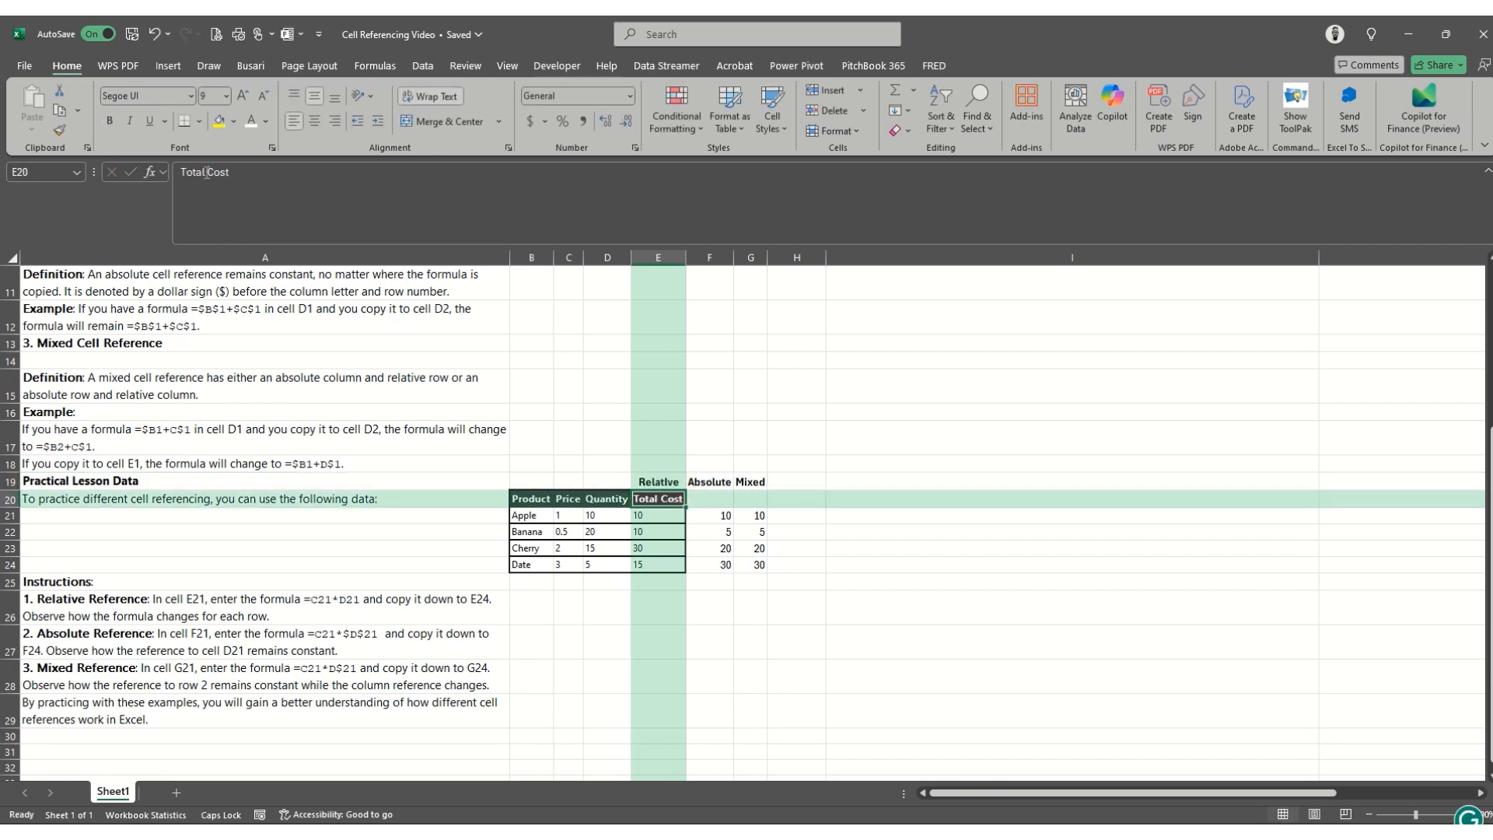
pyautogui.press('Up')
pyautogui.click(207, 172)
pyautogui.press('BackSpace')
pyautogui.press('capslock')
pyautogui.write('i')
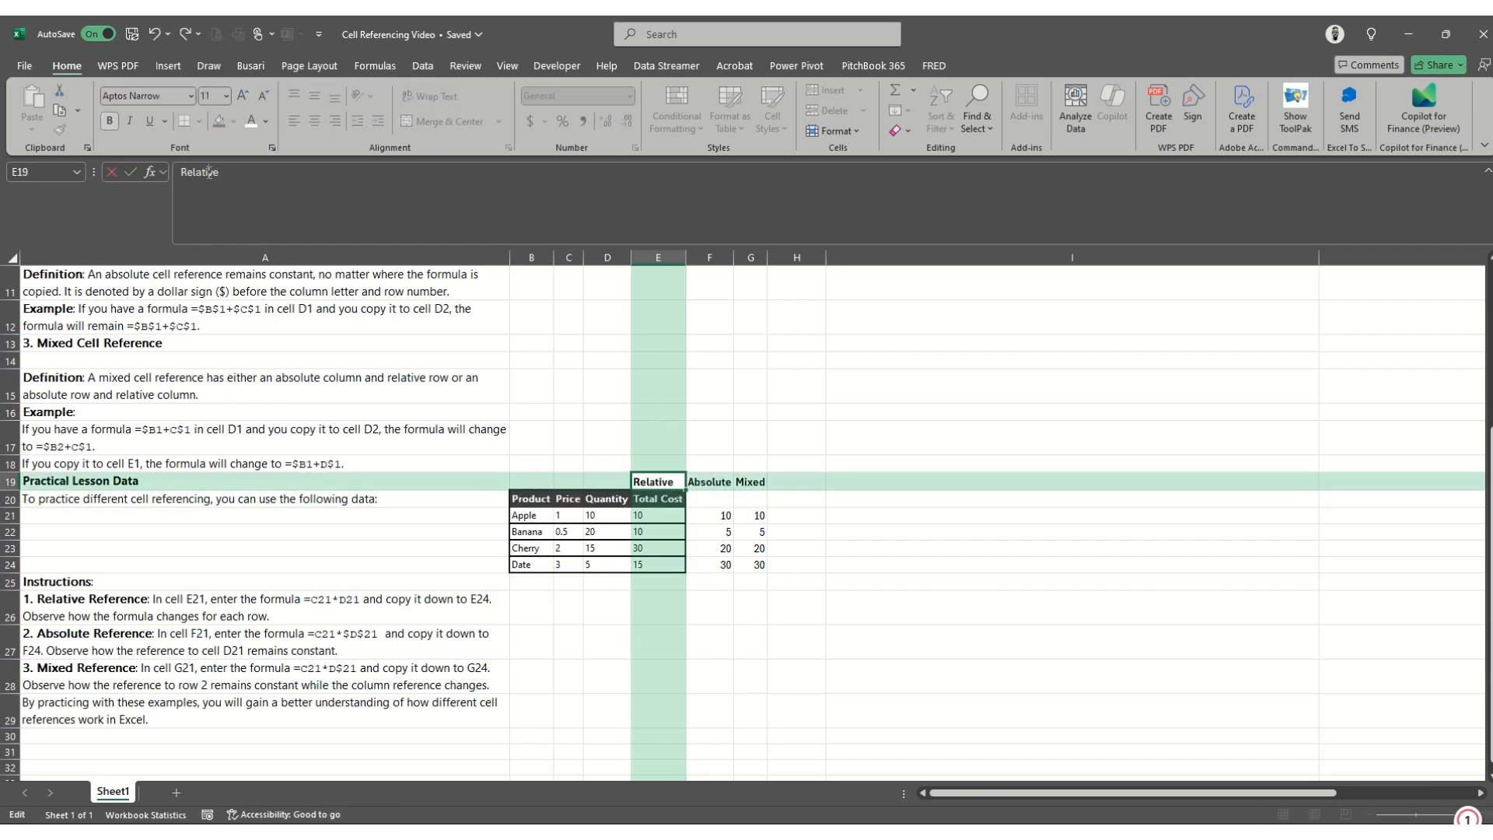
pyautogui.press('Return')
pyautogui.press('Right')
pyautogui.press('Right')
pyautogui.press('Down')
pyautogui.press('Down')
pyautogui.press('Down')
pyautogui.press('Down')
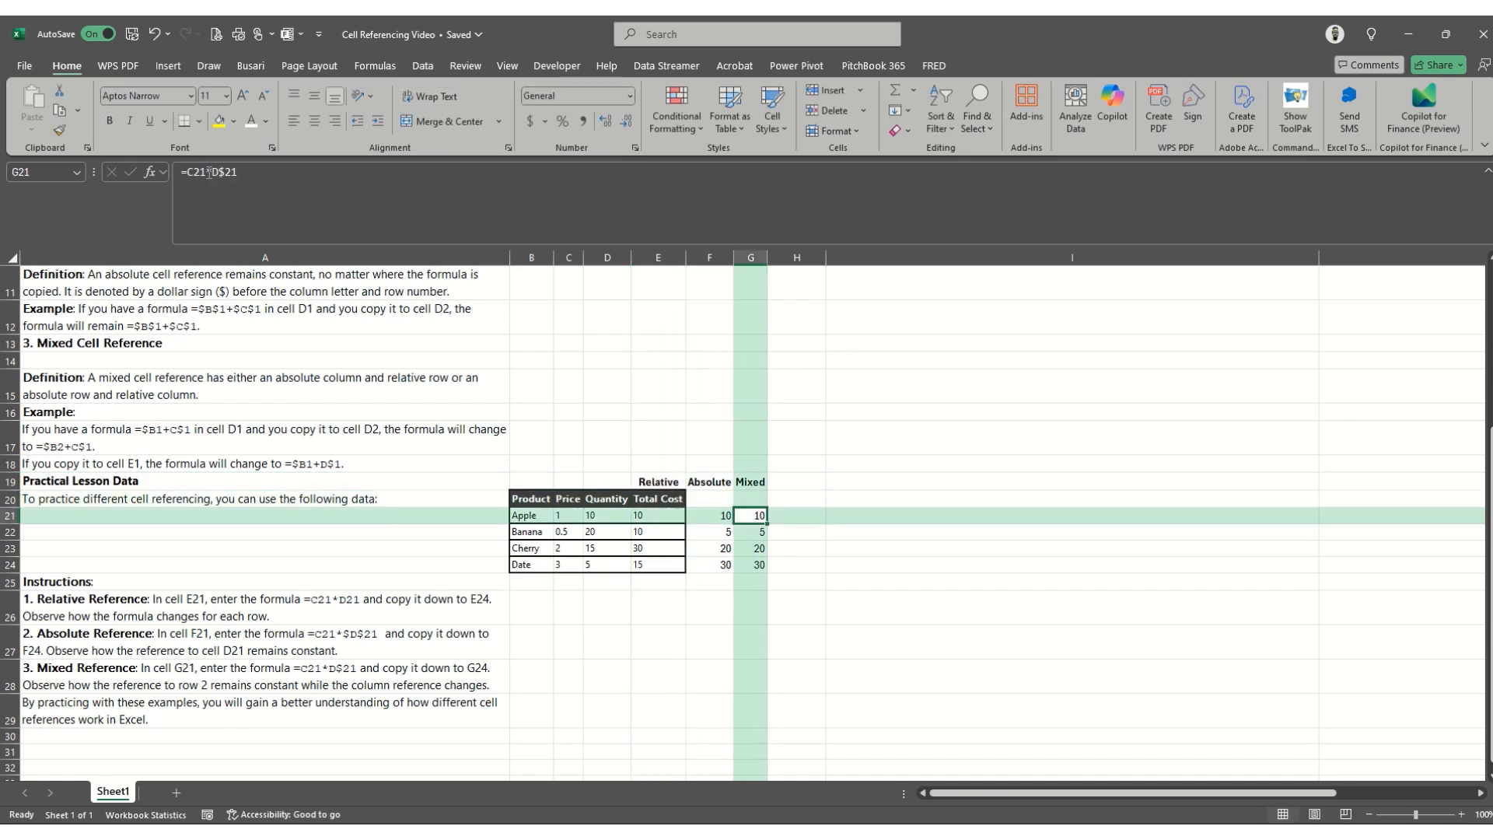
pyautogui.press('Up')
pyautogui.press('Up')
pyautogui.press('Up')
pyautogui.press('Left')
pyautogui.press('Down')
pyautogui.press('Down')
pyautogui.press('Down')
pyautogui.press('Down')
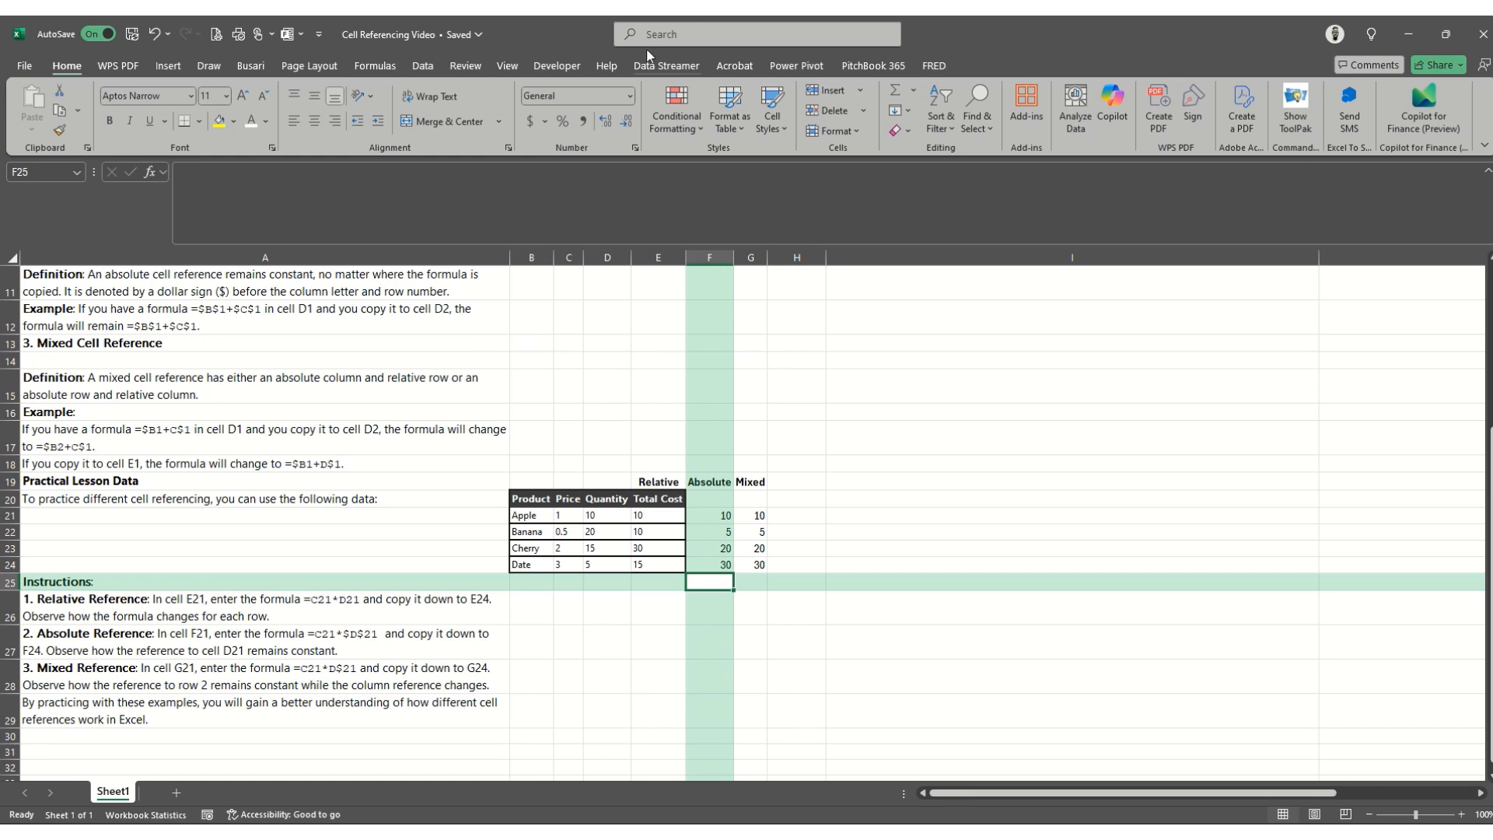
pyautogui.moveTo(684, 20)
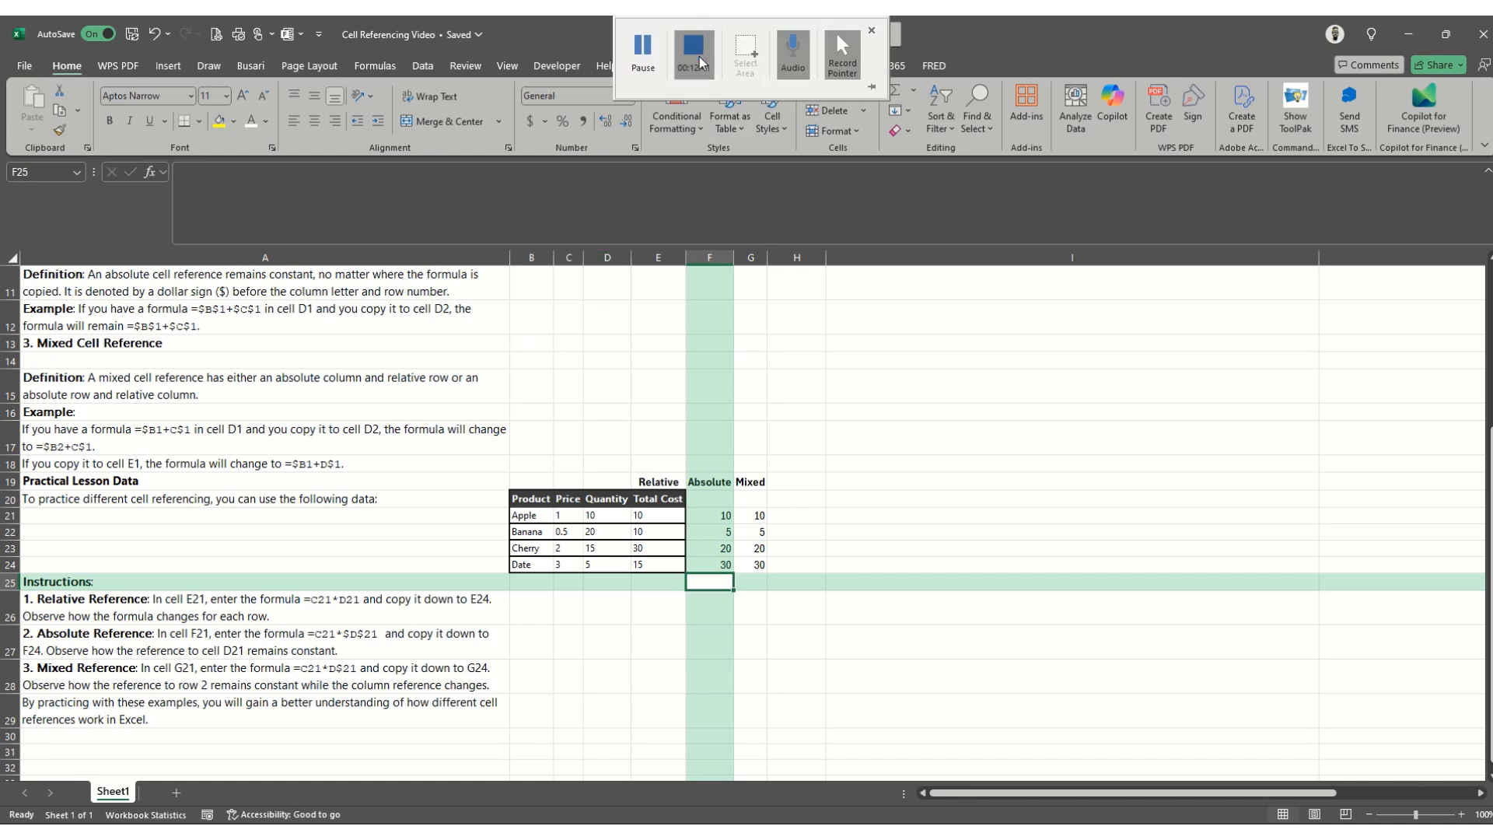